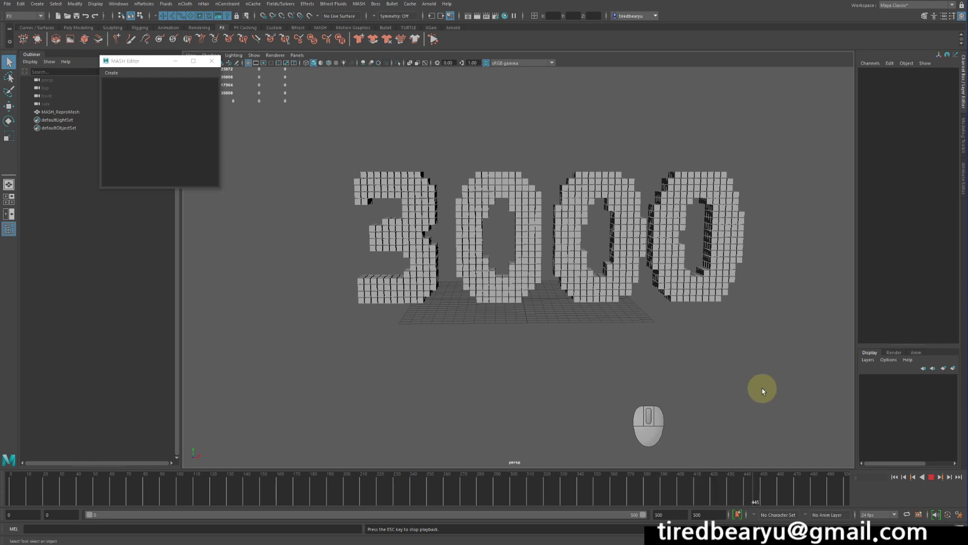
Stop the playback, return to the start, open a new empty scene, and move the MASH Editor over the Outliner's empty area
left_click(931, 476)
left_click(895, 476)
left_click_drag(696, 348, 668, 336, "alt")
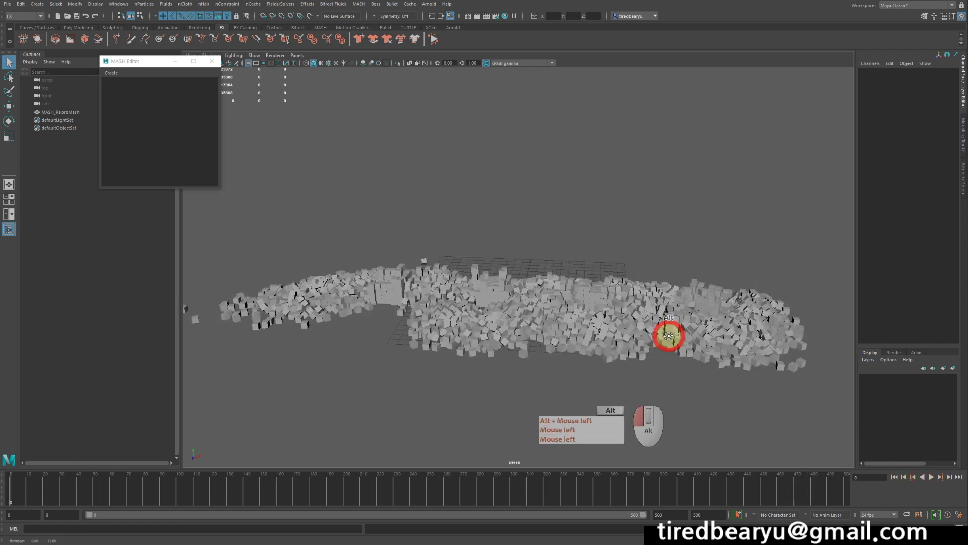
key("ctrl+n")
key("n")
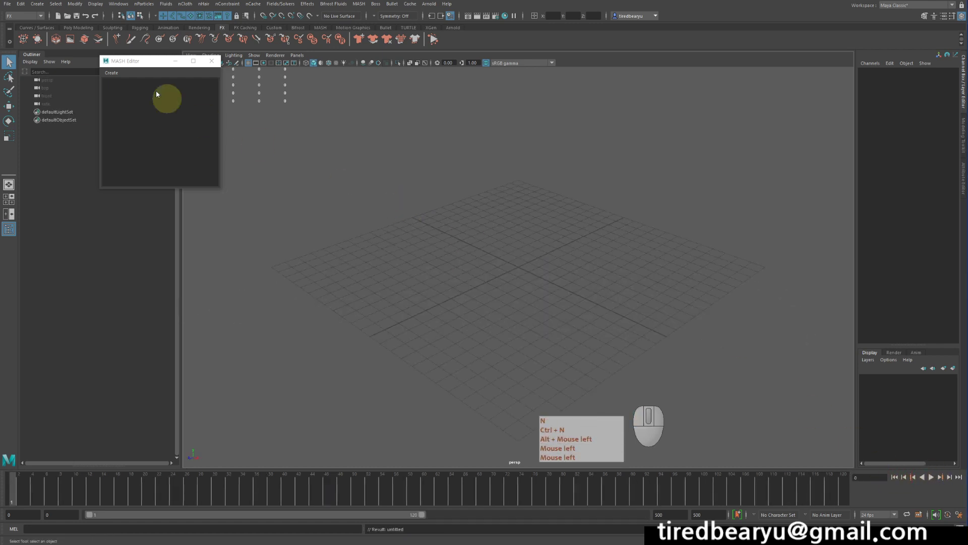
left_click_drag(125, 60, 102, 169)
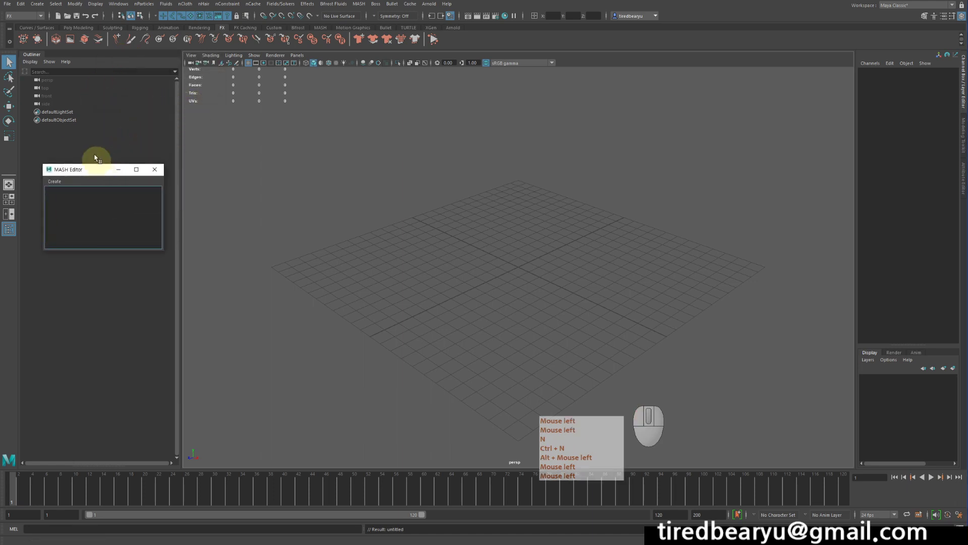
Create a polygon cube and raise it to about 0.586 on the Y axis
left_click(78, 28)
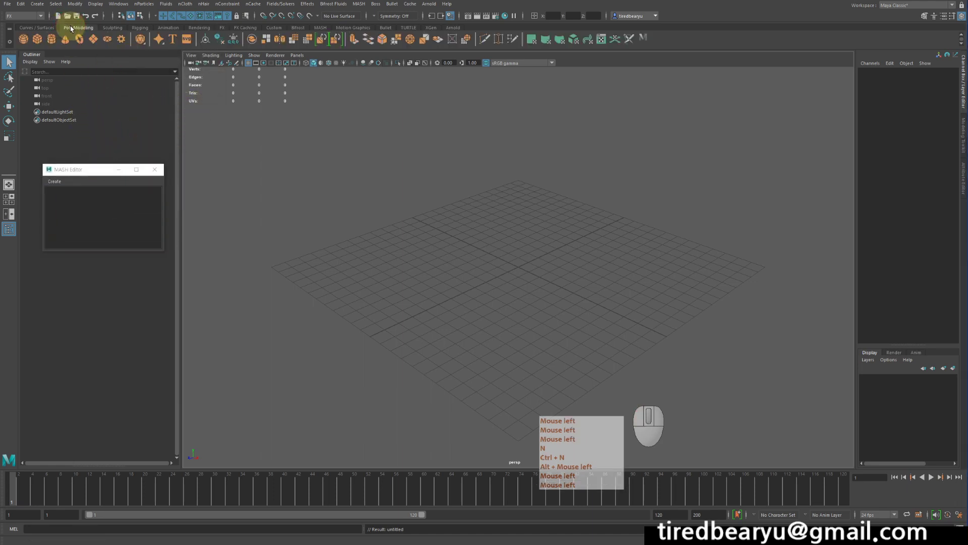
left_click(36, 40)
left_click_drag(553, 208, 574, 206, "alt")
key("w")
left_click_drag(518, 192, 519, 182)
key("f")
left_click_drag(530, 228, 614, 222, "alt")
right_click_drag(614, 223, 484, 181, "alt")
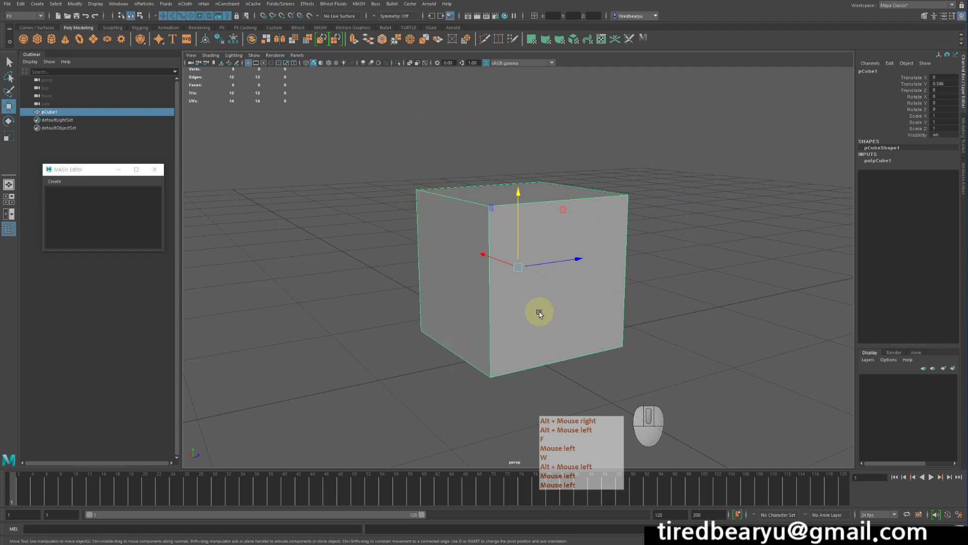
Examine the cube from several angles and distances against the grid
left_click_drag(392, 298, 342, 286, "alt")
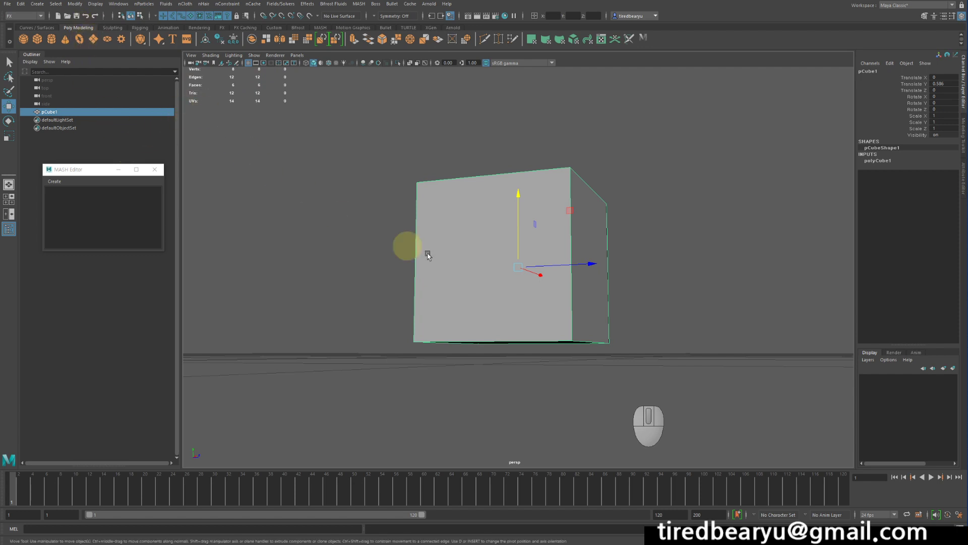
left_click_drag(585, 259, 515, 228, "alt")
left_click_drag(673, 238, 570, 243, "alt")
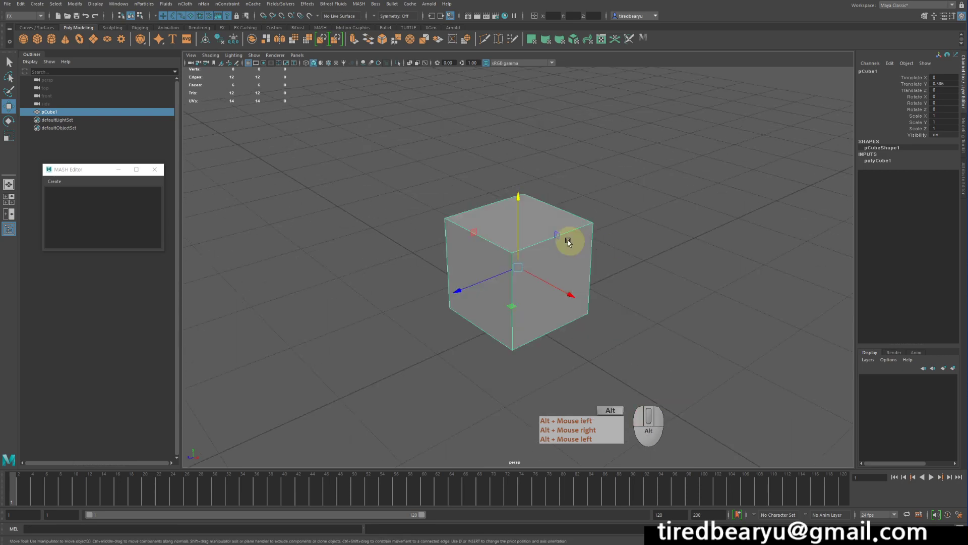
right_click_drag(570, 244, 327, 202, "alt")
left_click_drag(433, 210, 527, 199, "alt")
right_click_drag(527, 199, 504, 209, "alt")
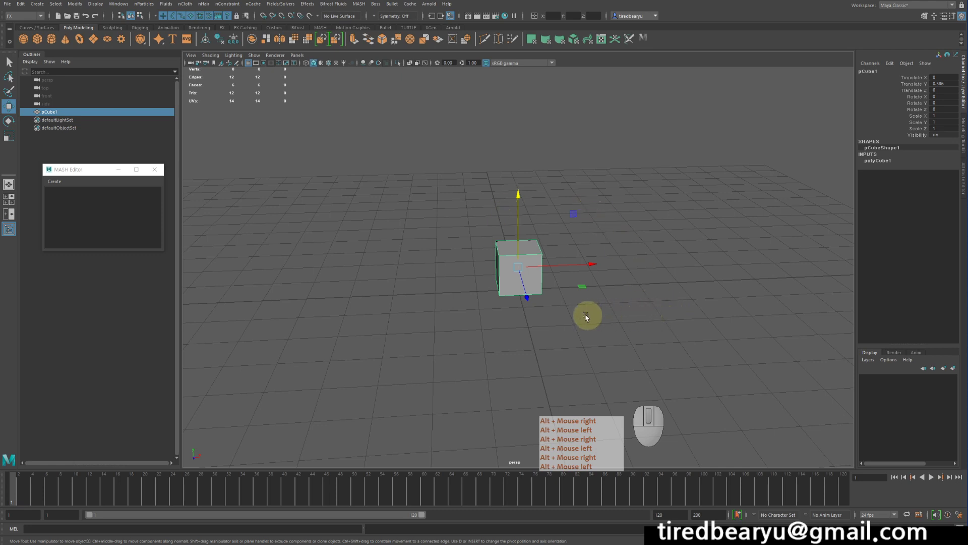
middle_click_drag(642, 229, 585, 222, "alt")
right_click_drag(585, 222, 528, 210, "alt")
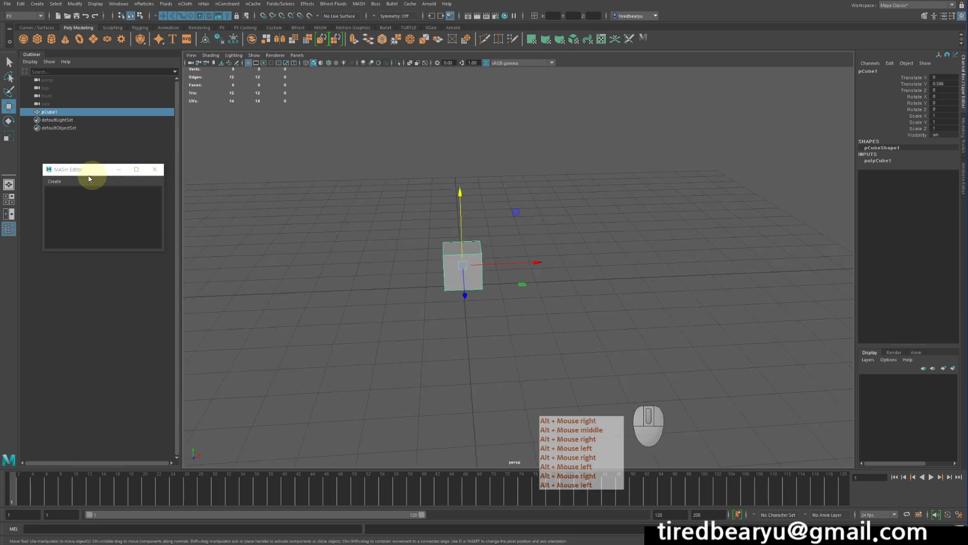
Create a MASH network from the selected cube
left_click(57, 183)
left_click(77, 189)
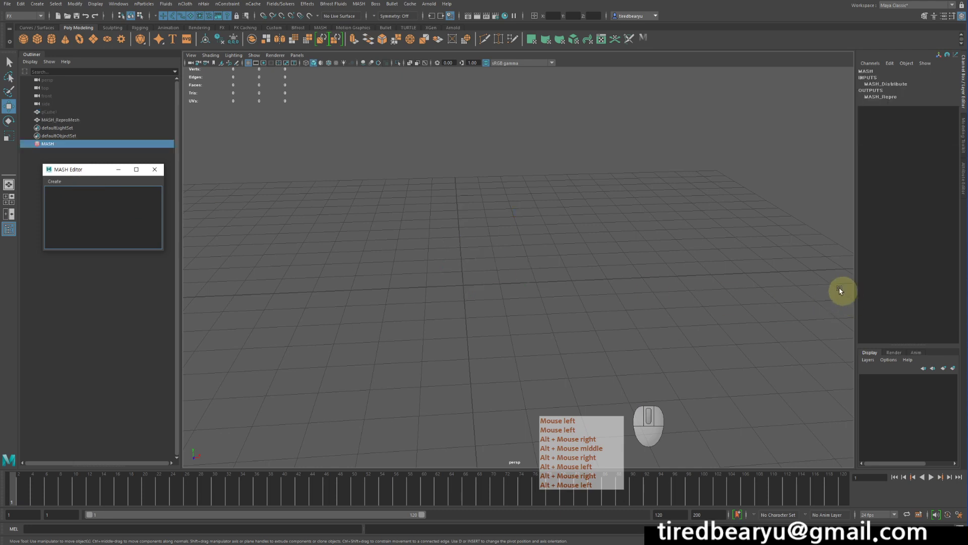
right_click_drag(677, 243, 629, 219, "alt")
middle_click_drag(629, 219, 645, 231, "alt")
left_click_drag(645, 232, 640, 243, "alt")
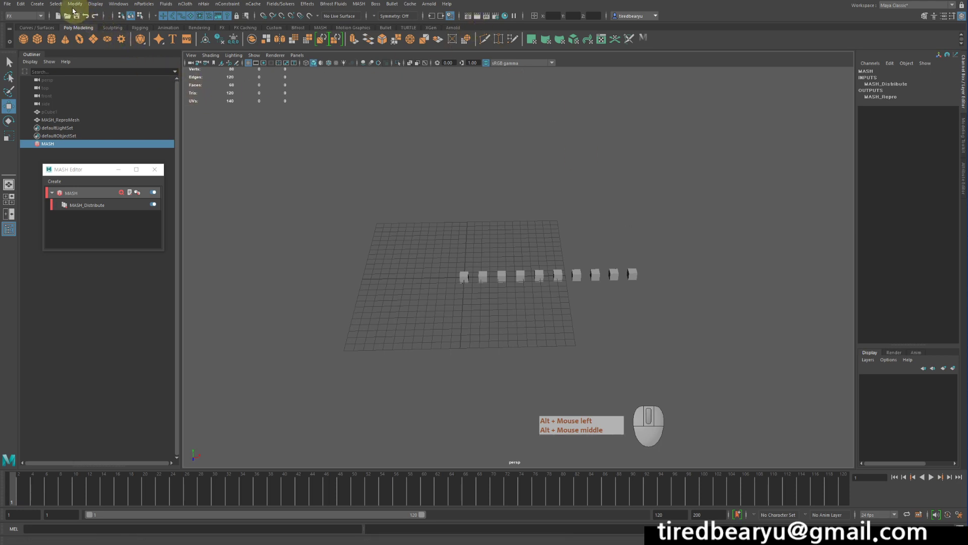
Create a 3D type object and set its text to 3020
left_click(40, 4)
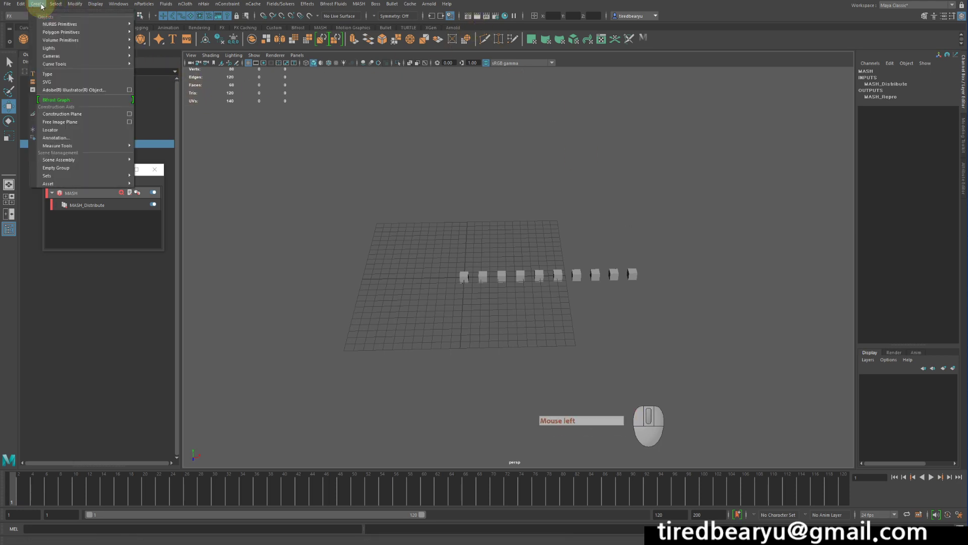
left_click(69, 73)
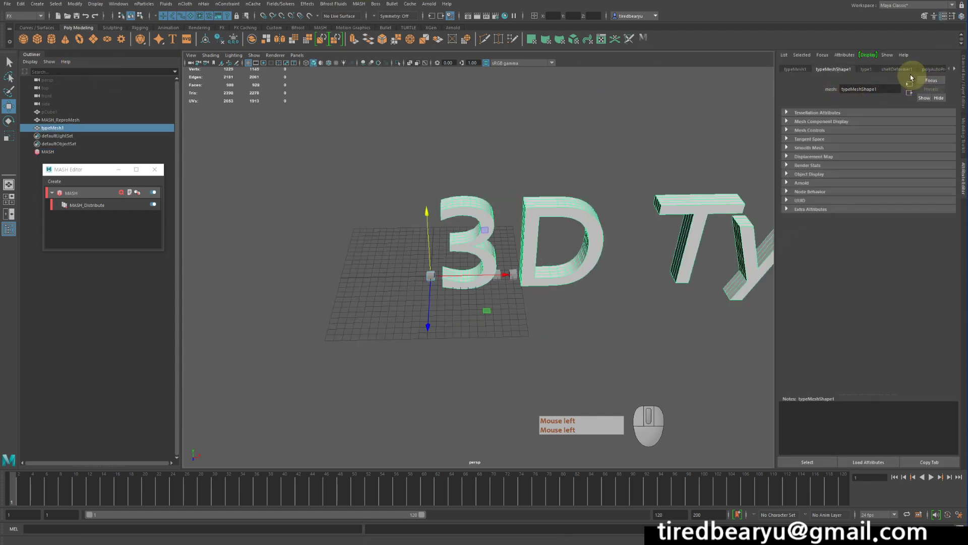
left_click(865, 69)
left_click(778, 121)
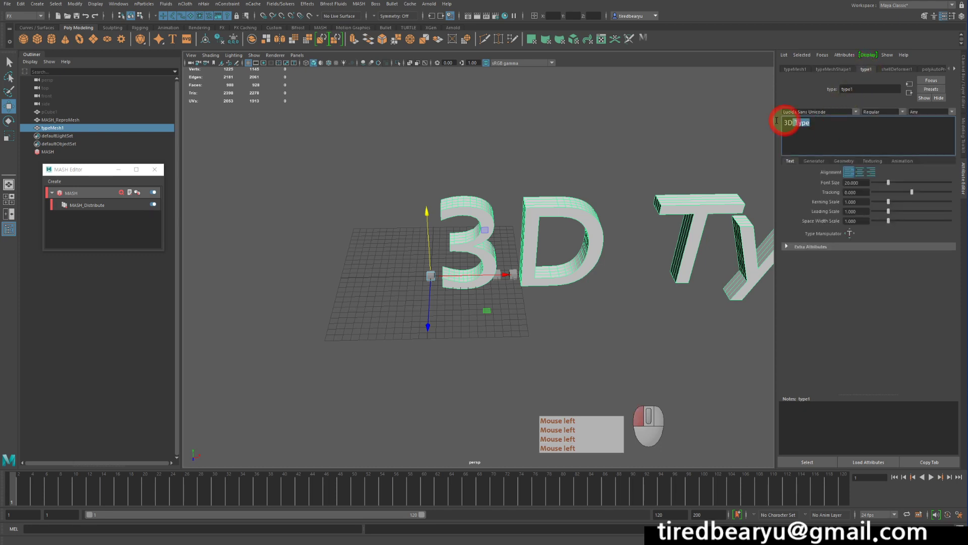
type("300")
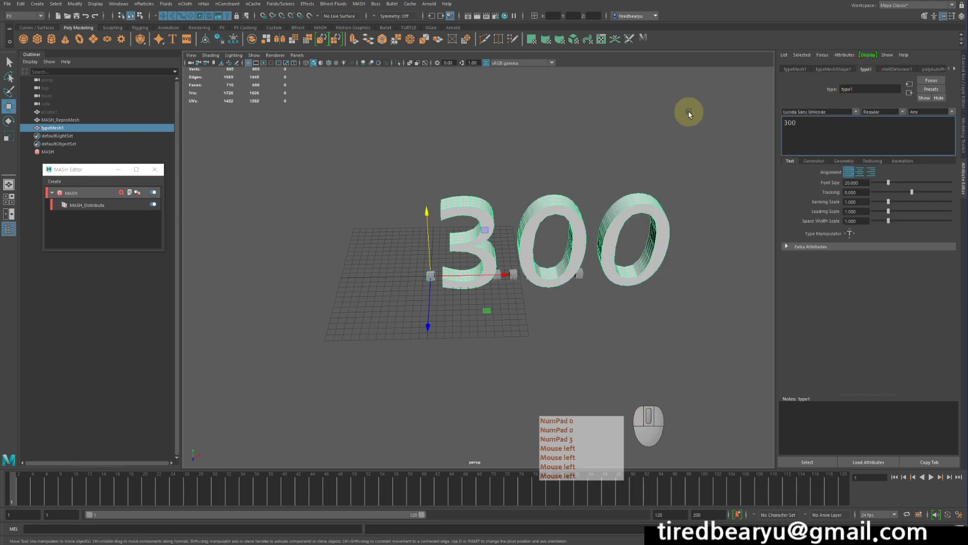
type("0")
key("BackSpace")
key("BackSpace")
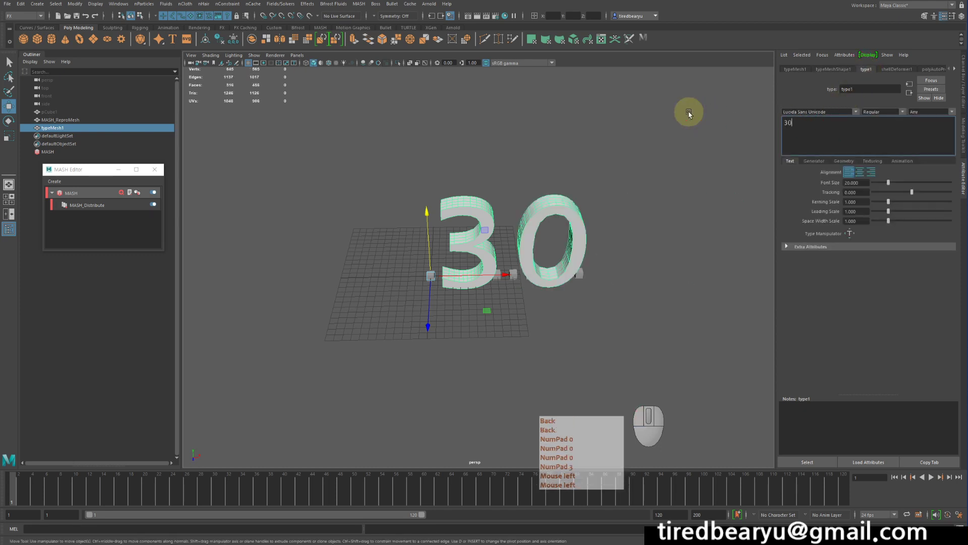
type("20")
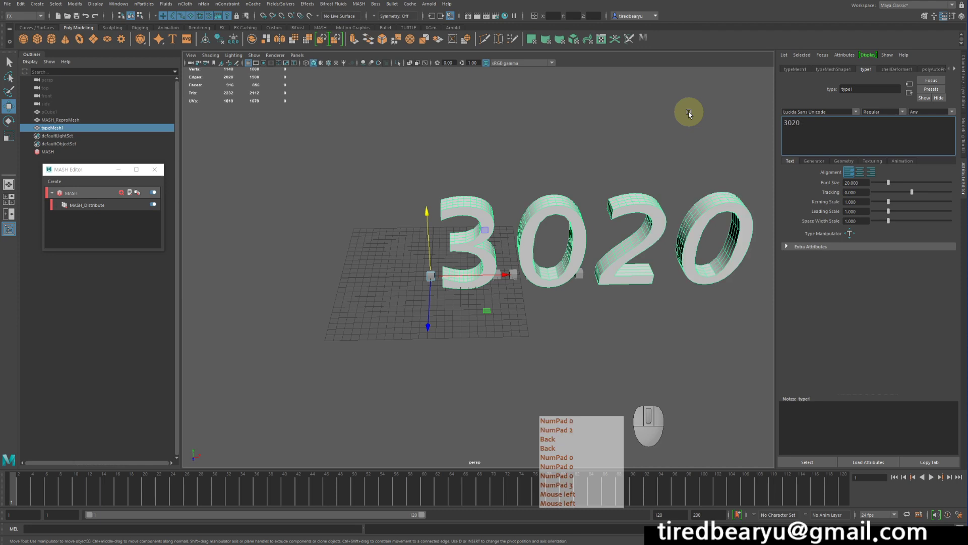
Change the font of the 3020 text to 나눔스퀘어라운드 ExtraBold
left_click_drag(541, 193, 656, 177, "alt")
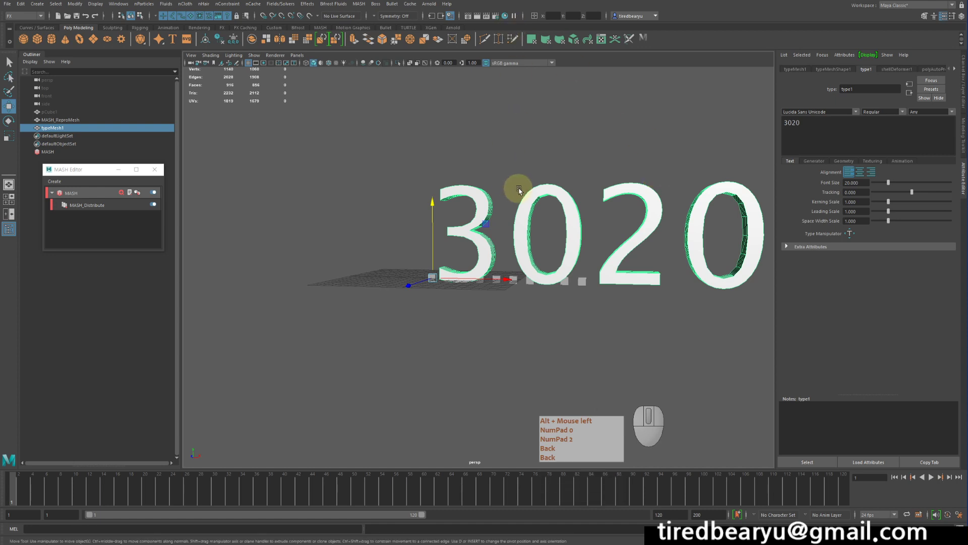
left_click_drag(519, 189, 547, 248, "alt")
middle_click_drag(551, 249, 495, 271, "alt")
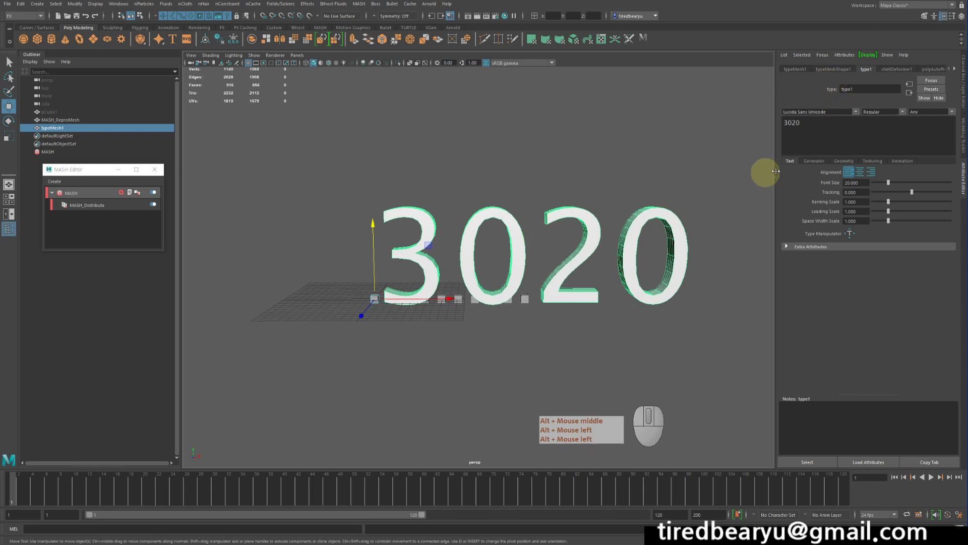
left_click(533, 213, "alt")
mouse_move(683, 298)
left_mouse_down("alt")
mouse_move(655, 325)
mouse_move(676, 301)
left_mouse_up("alt")
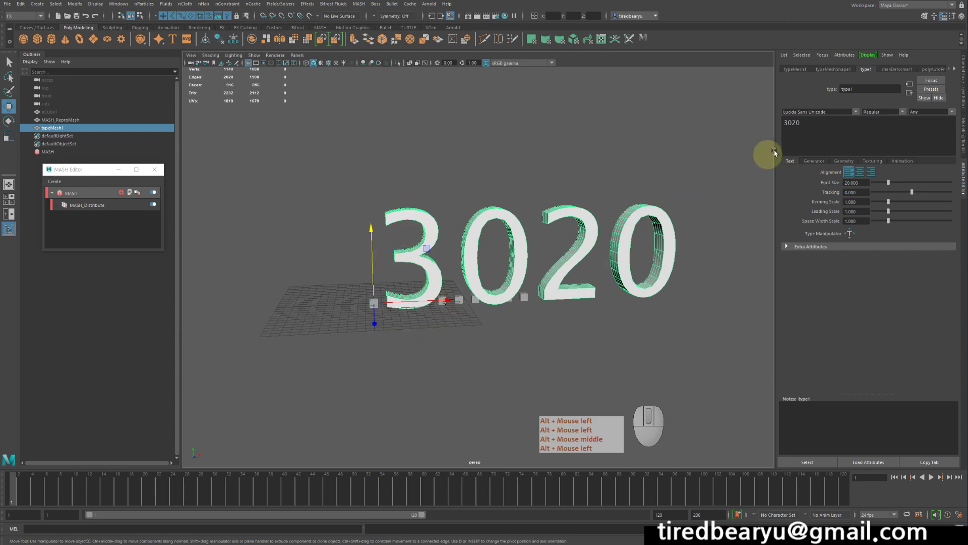
left_click_drag(804, 125, 767, 120)
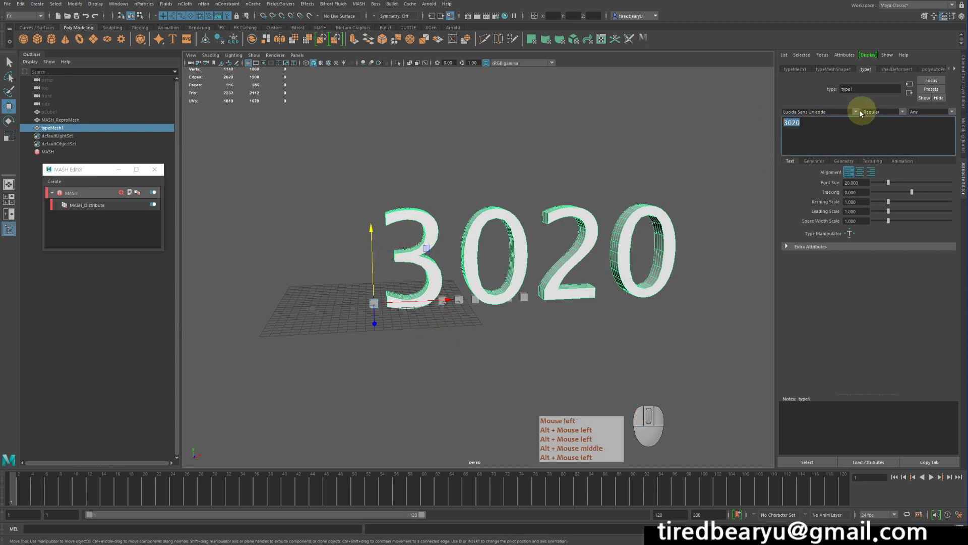
left_click(855, 112)
scroll(852, 169, "down", 20)
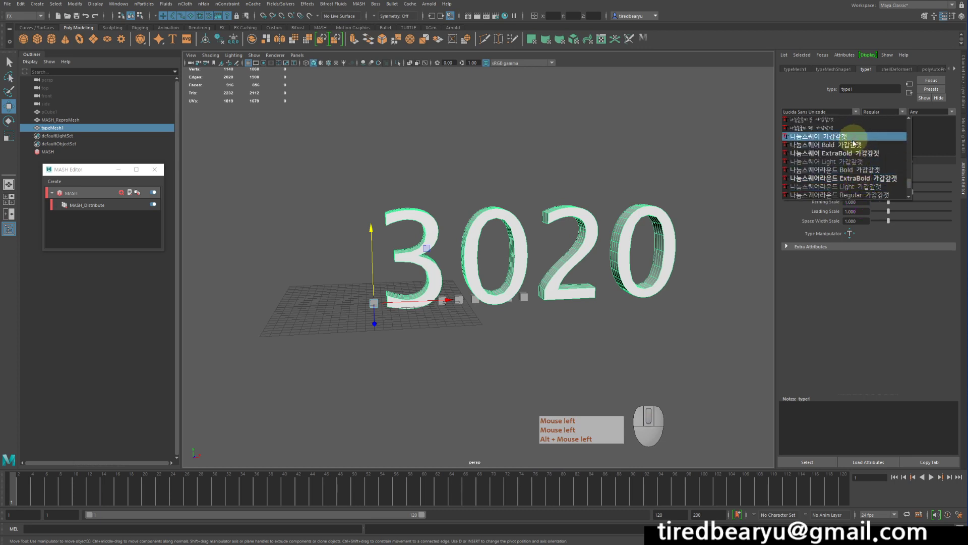
scroll(858, 141, "down", 3)
scroll(859, 162, "up", 3)
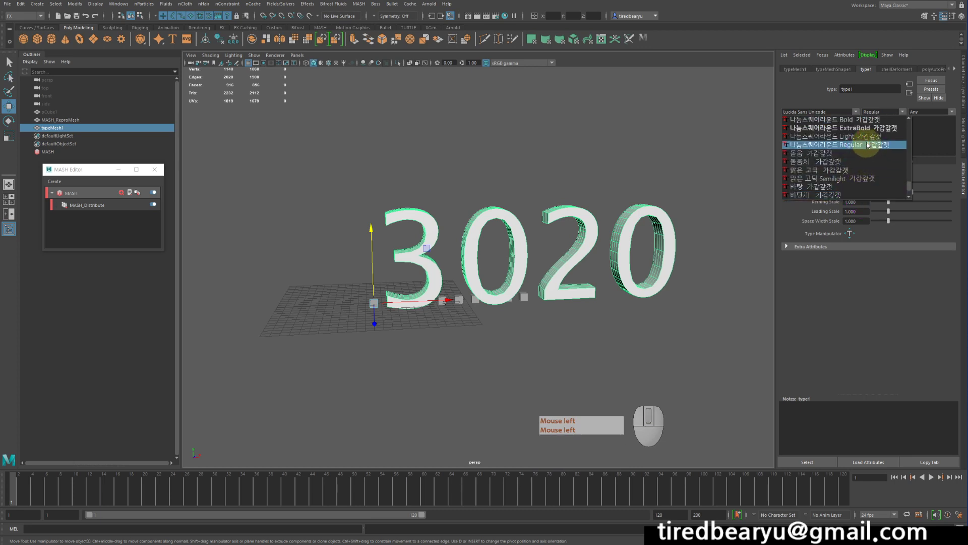
left_click(875, 128)
Inspect the 3020 text in its new font while deselected, and reselect its type mesh
left_click_drag(584, 186, 610, 201, "alt")
left_click(575, 177)
left_click_drag(383, 160, 771, 264)
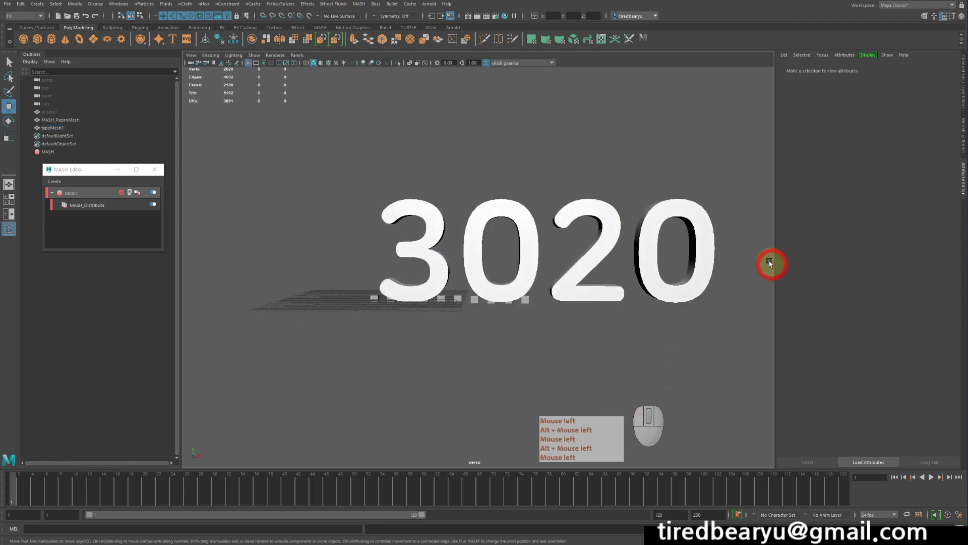
left_click(520, 141)
left_click(432, 195)
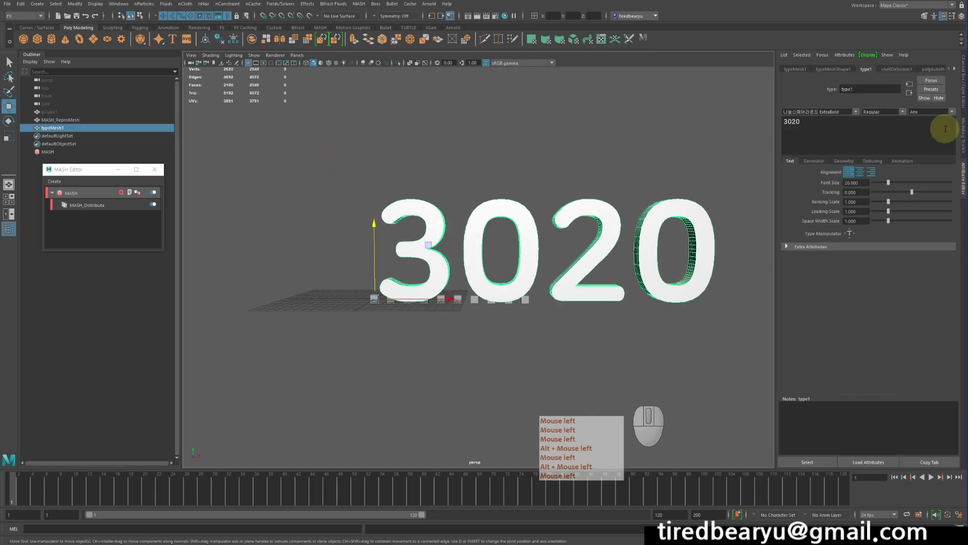
left_click(57, 129)
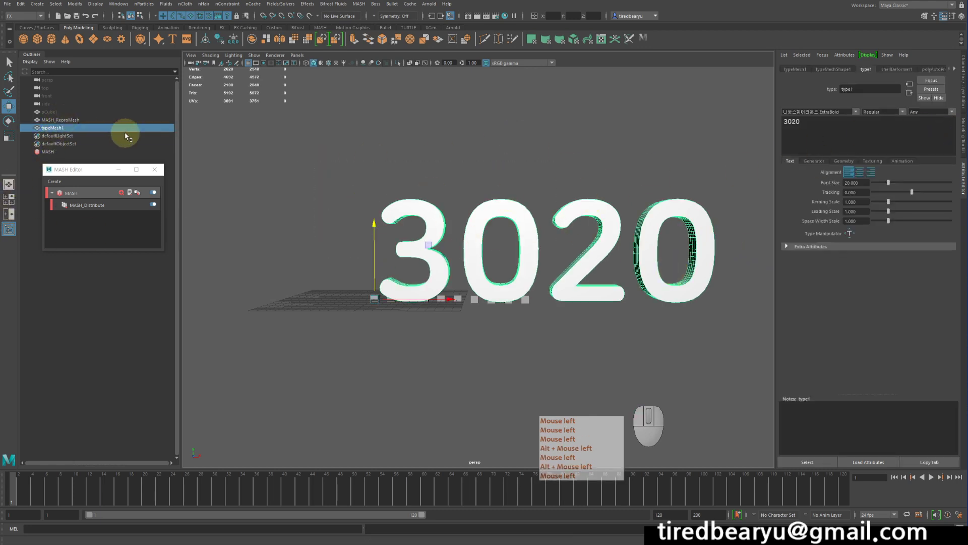
Set the MASH network's distribution type to Mesh and connect the 3020 type mesh as its input mesh
left_click(78, 193)
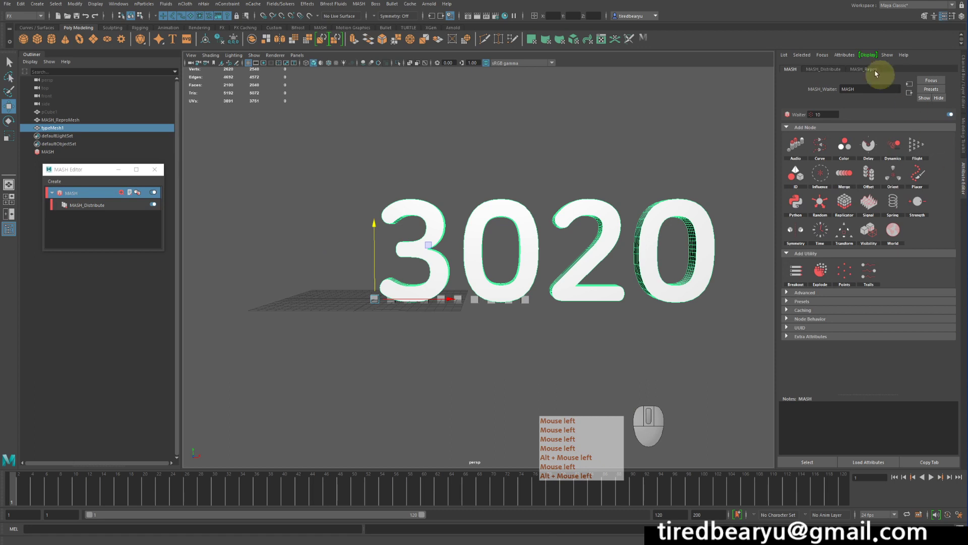
left_click(823, 69)
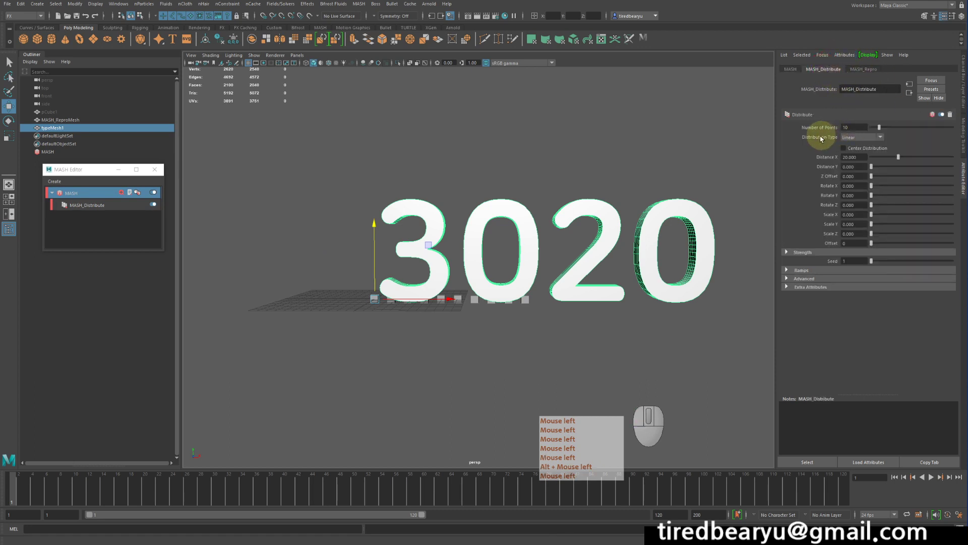
left_click(866, 141)
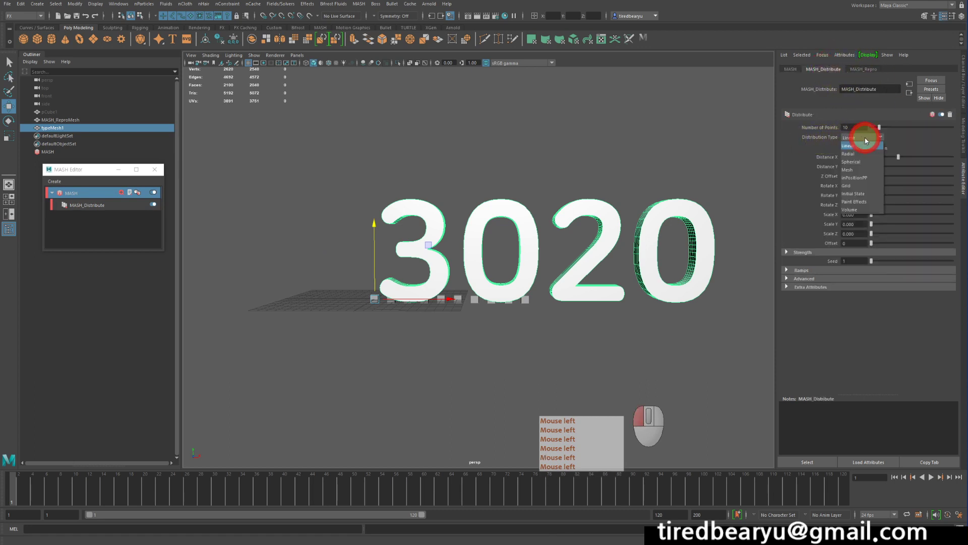
left_click(852, 170)
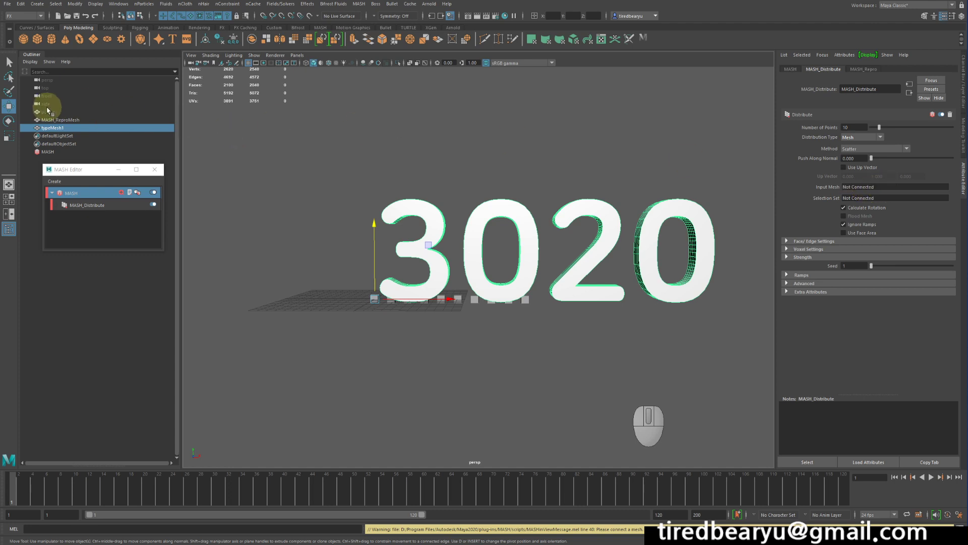
middle_click_drag(58, 129, 833, 213)
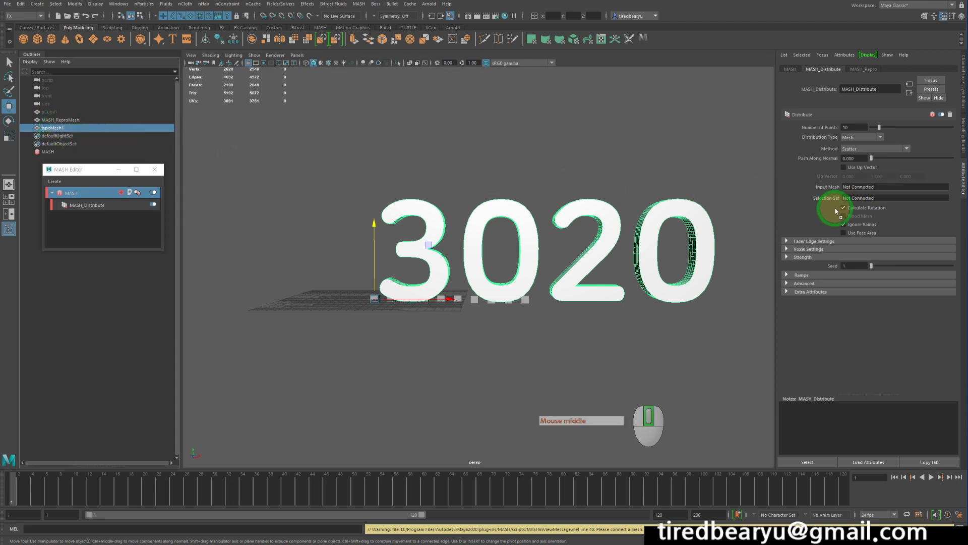
middle_click_drag(870, 186, 874, 187)
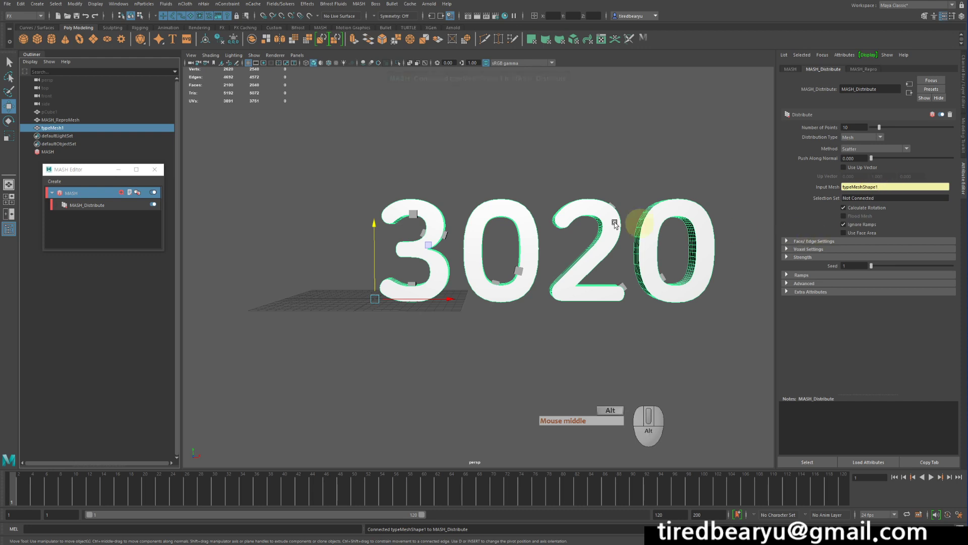
mouse_move(642, 216)
left_mouse_down("alt")
mouse_move(603, 242)
mouse_move(644, 218)
left_mouse_up("alt")
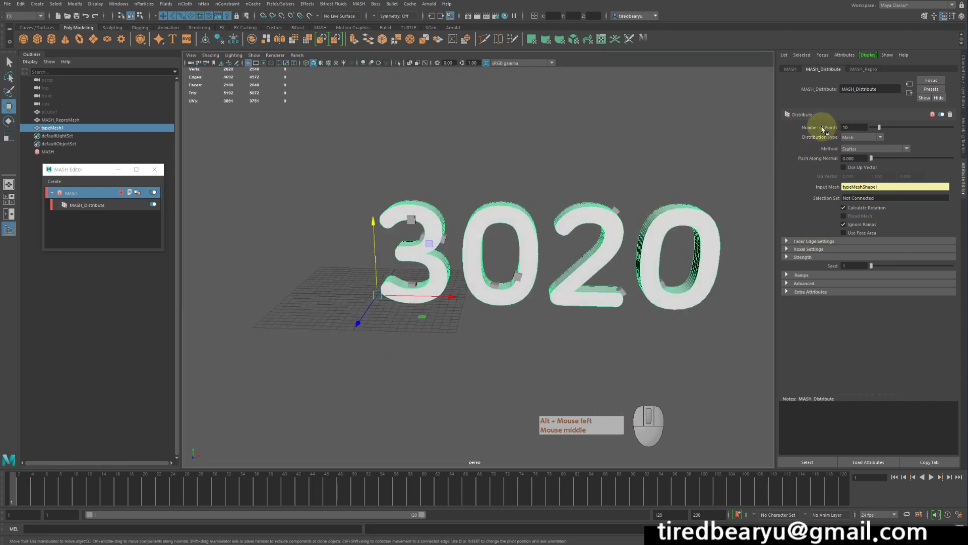
Increase the MASH distribution's number of points to 100 and view the cubes scattered over the text
left_click_drag(879, 127, 967, 151)
mouse_move(650, 176)
left_mouse_down("alt")
mouse_move(736, 168)
mouse_move(638, 166)
left_mouse_up("alt")
right_click_drag(638, 166, 692, 178, "alt")
middle_click_drag(693, 178, 714, 191, "alt")
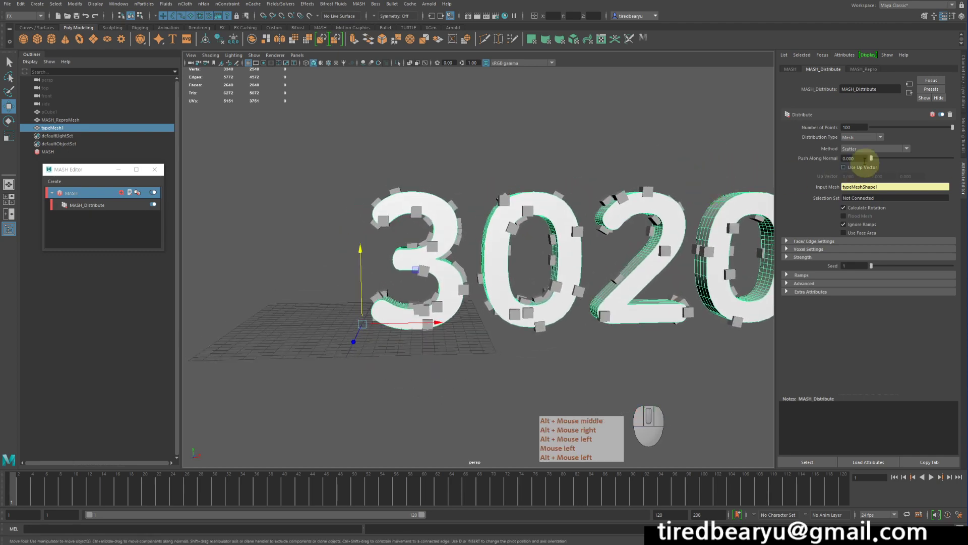
middle_click_drag(634, 166, 573, 161, "alt")
right_click_drag(573, 162, 546, 168, "alt")
left_click_drag(546, 168, 566, 173, "alt")
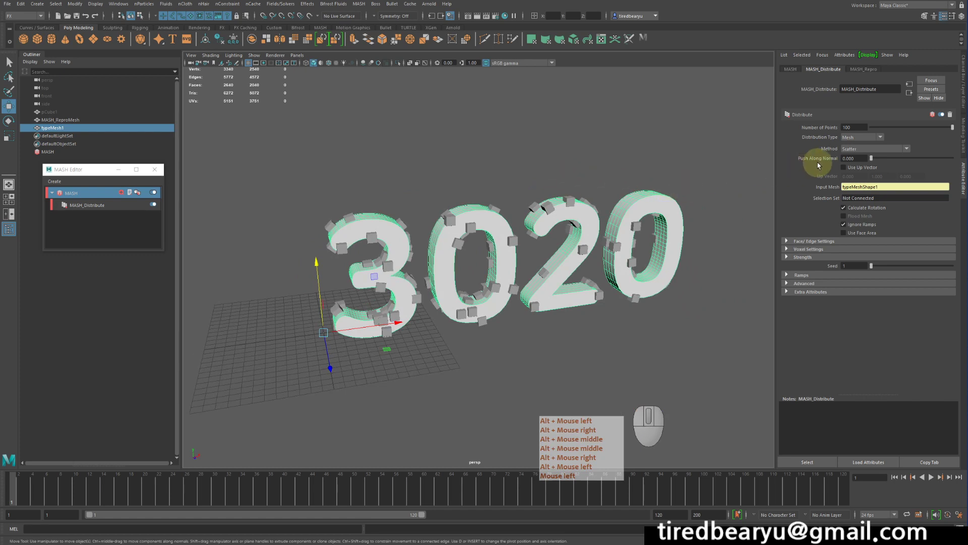
Try the Vertex and Face Centre methods for distributing the cubes over the 3020 text
left_click_drag(695, 201, 616, 210, "alt")
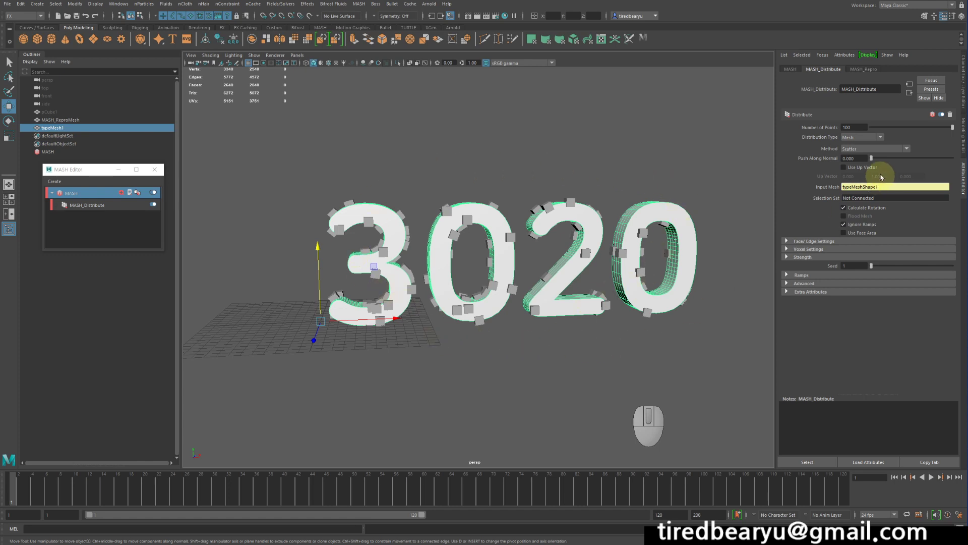
left_click(878, 152)
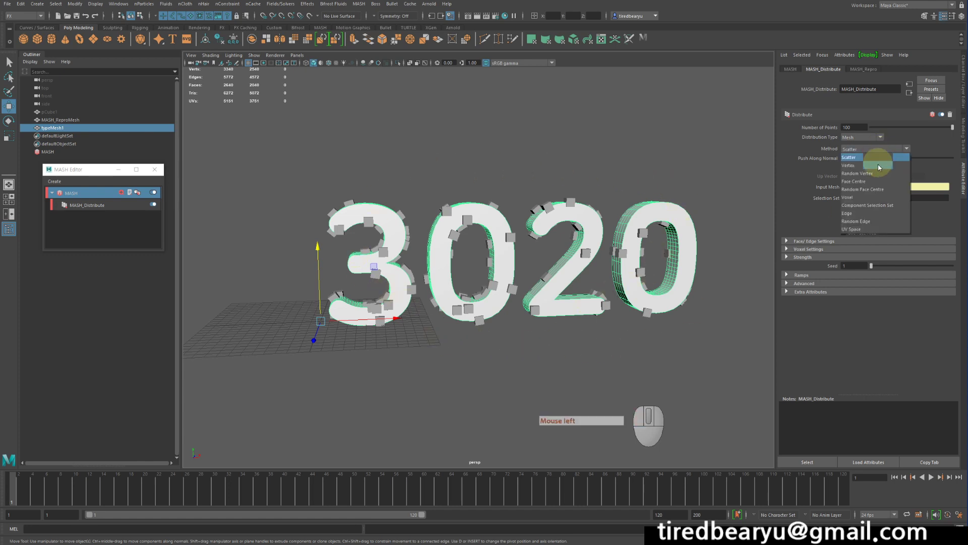
left_click(879, 165)
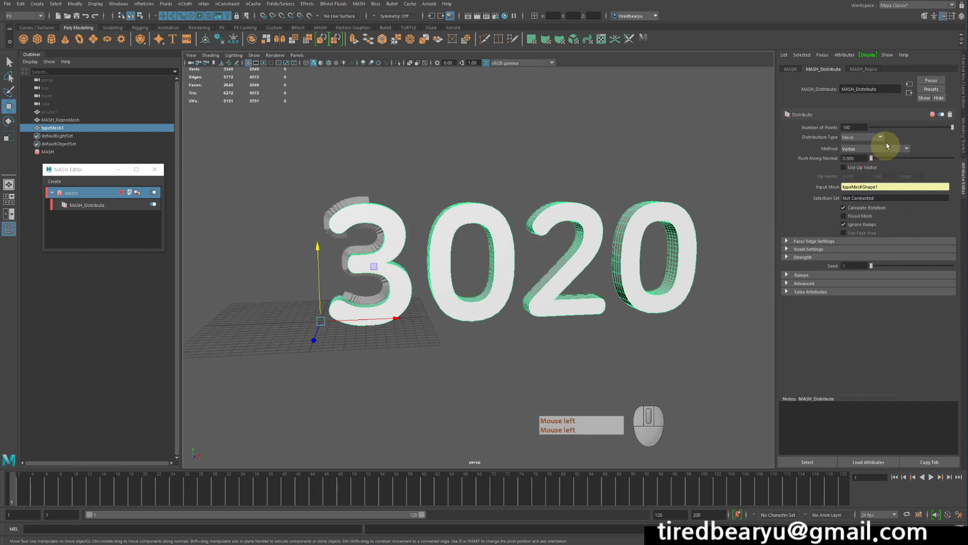
left_click(888, 148)
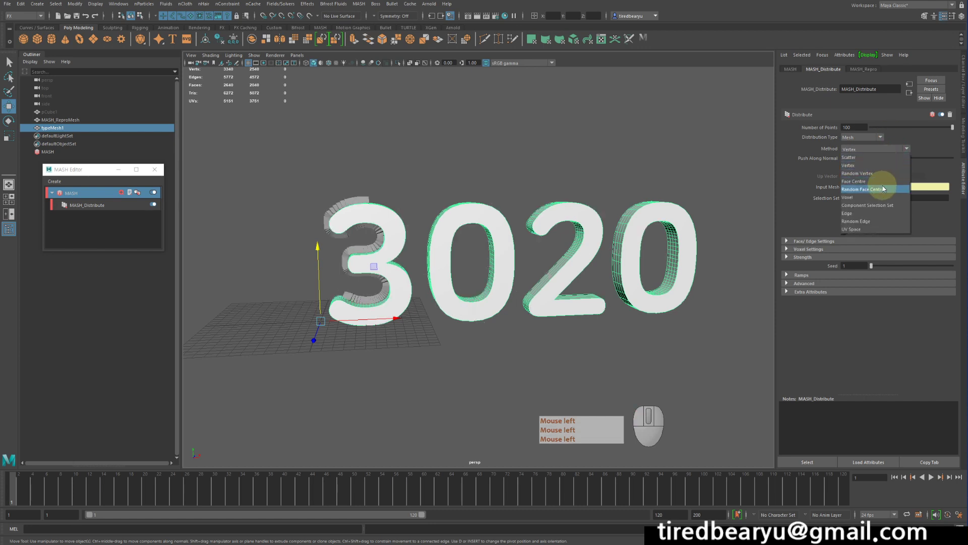
left_click(854, 181)
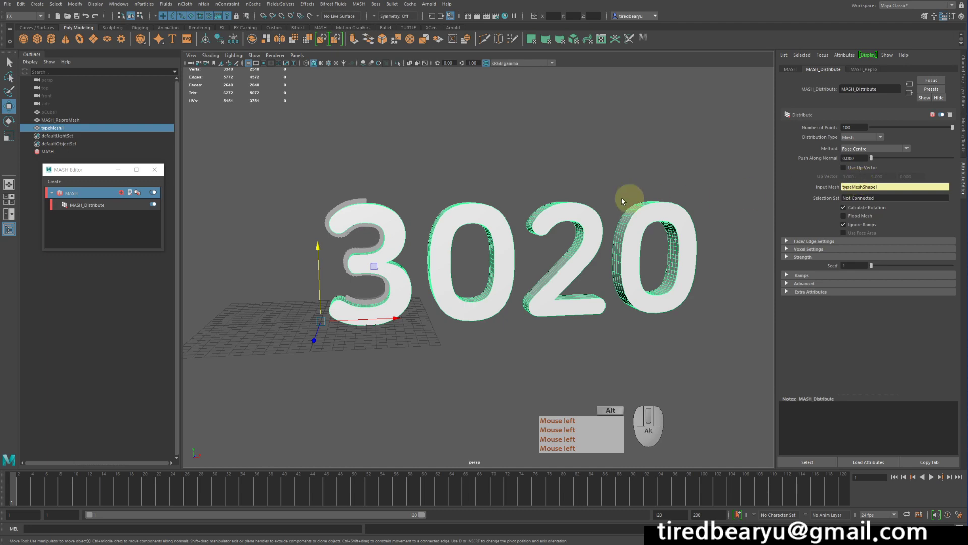
left_click_drag(629, 198, 721, 180, "alt")
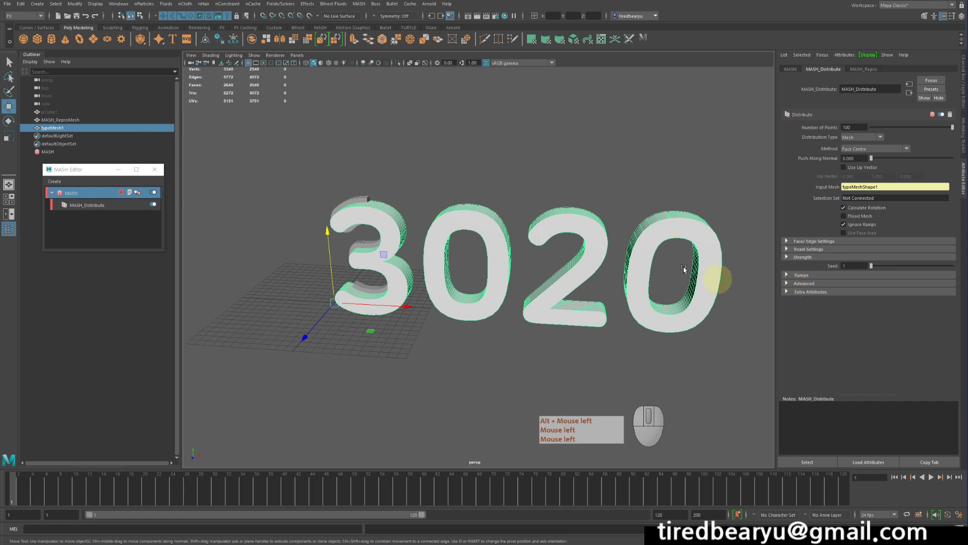
Set the MASH distribution method to Voxel and view the cube grid filling the 3020 digits
left_click(852, 135)
left_click(861, 140)
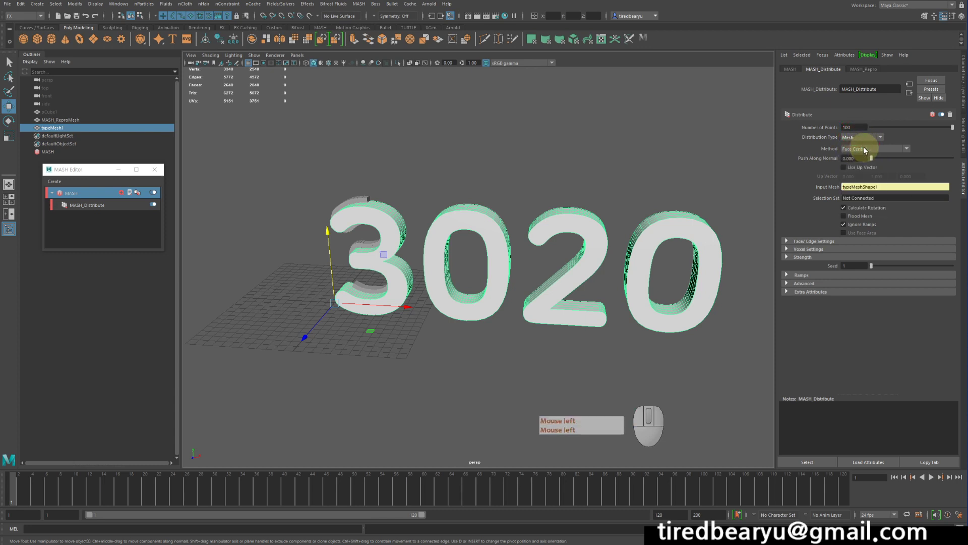
left_click(866, 149)
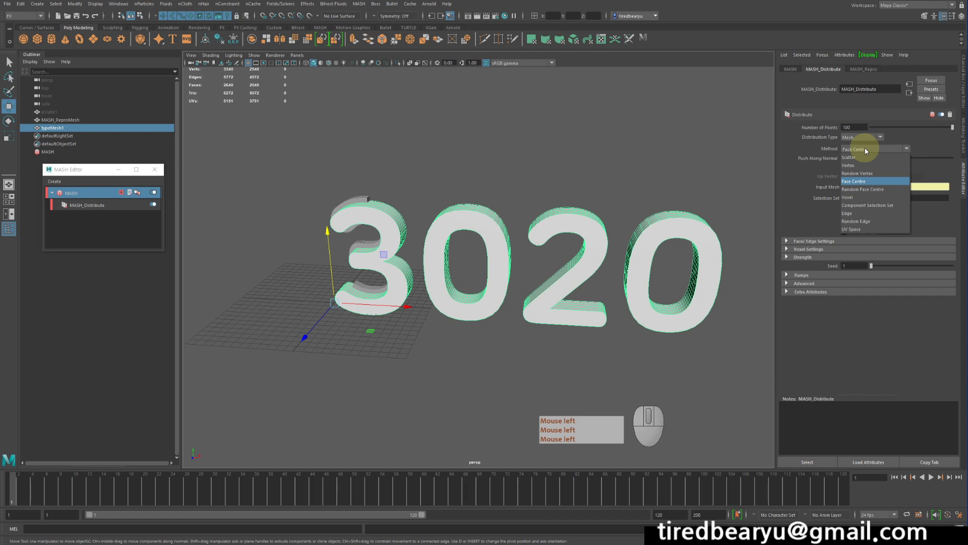
left_click(862, 198)
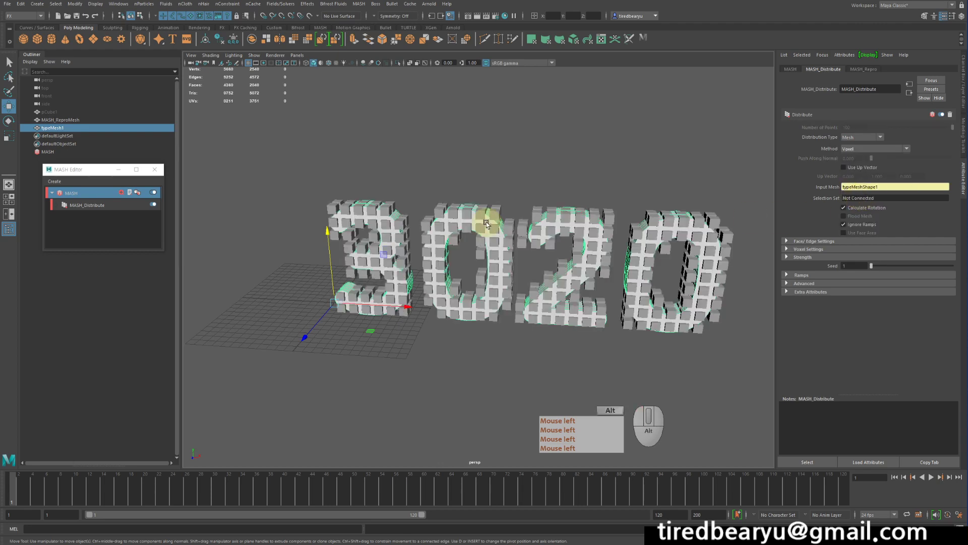
left_click_drag(487, 223, 480, 206, "alt")
right_click_drag(479, 206, 540, 217, "alt")
left_click_drag(540, 216, 547, 225, "alt")
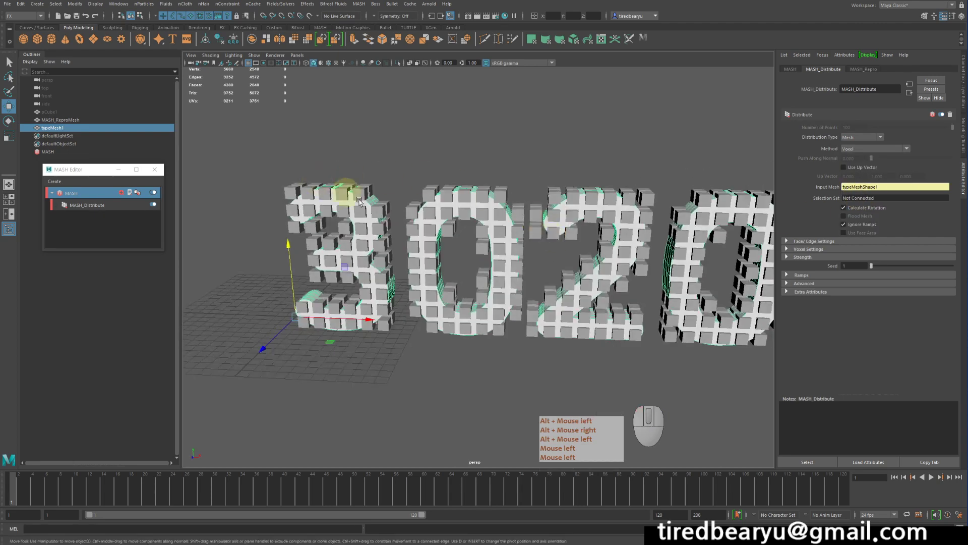
left_click(730, 389)
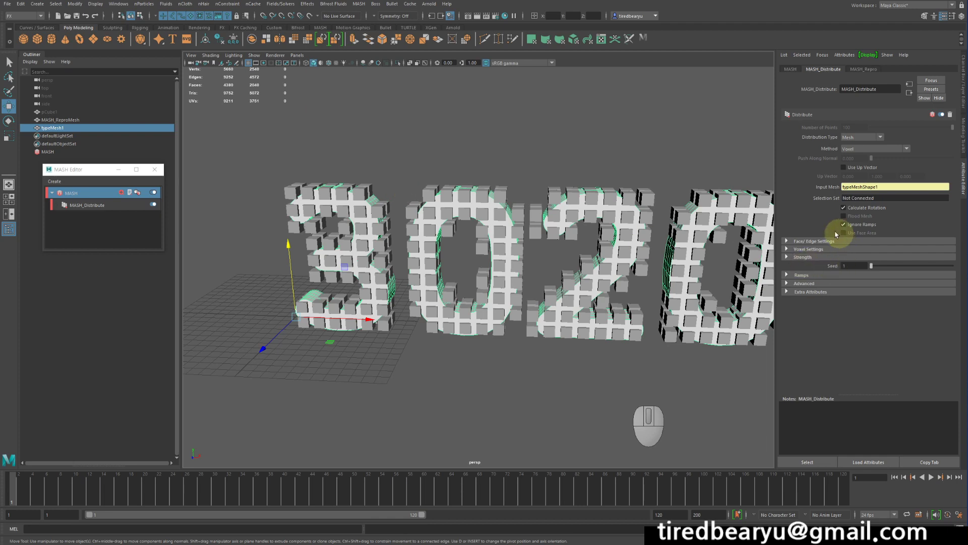
Expand the distribution's voxel settings and set the Voxel Size to 1
left_click(813, 250)
left_click_drag(639, 261, 592, 251, "alt")
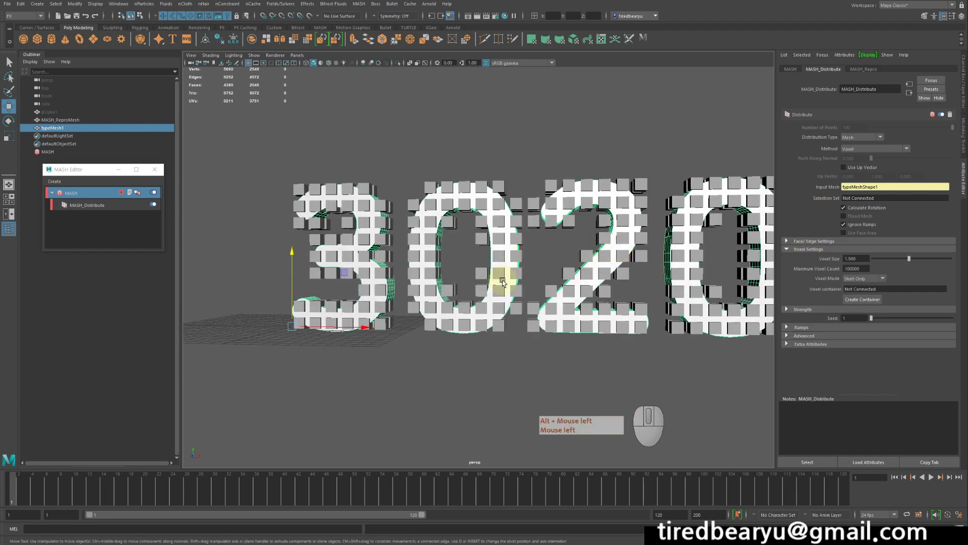
mouse_move(506, 247)
left_mouse_down("alt")
mouse_move(595, 247)
mouse_move(525, 244)
left_mouse_up("alt")
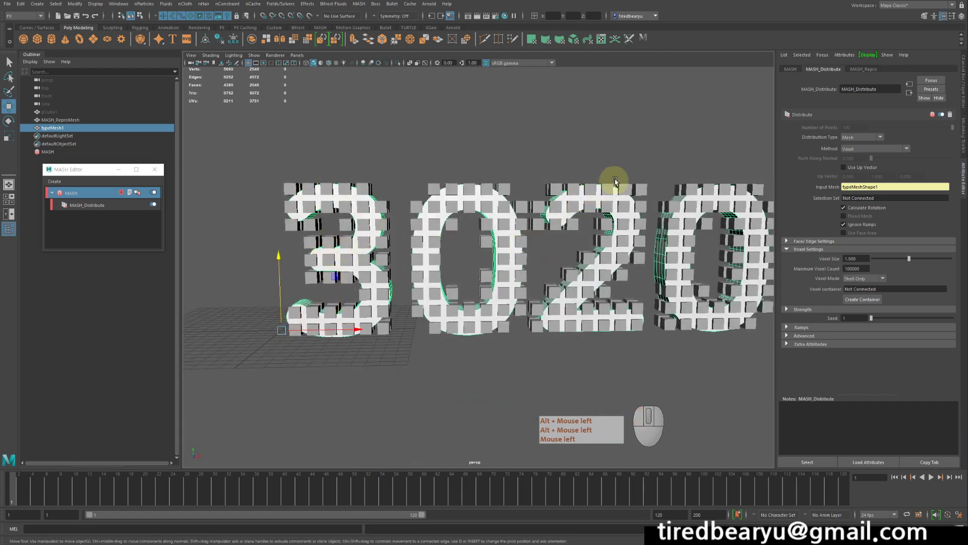
left_click_drag(597, 211, 571, 210, "alt")
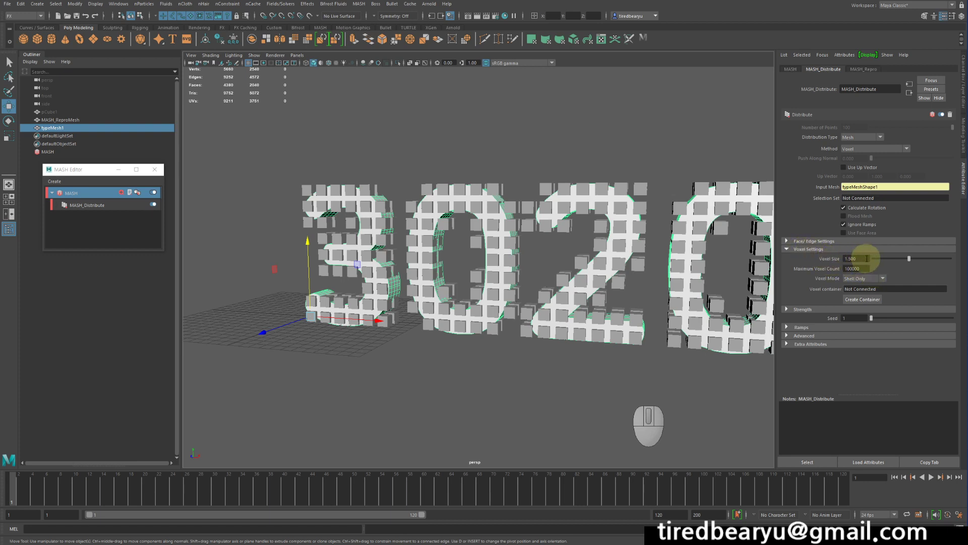
left_click(864, 259)
type("1")
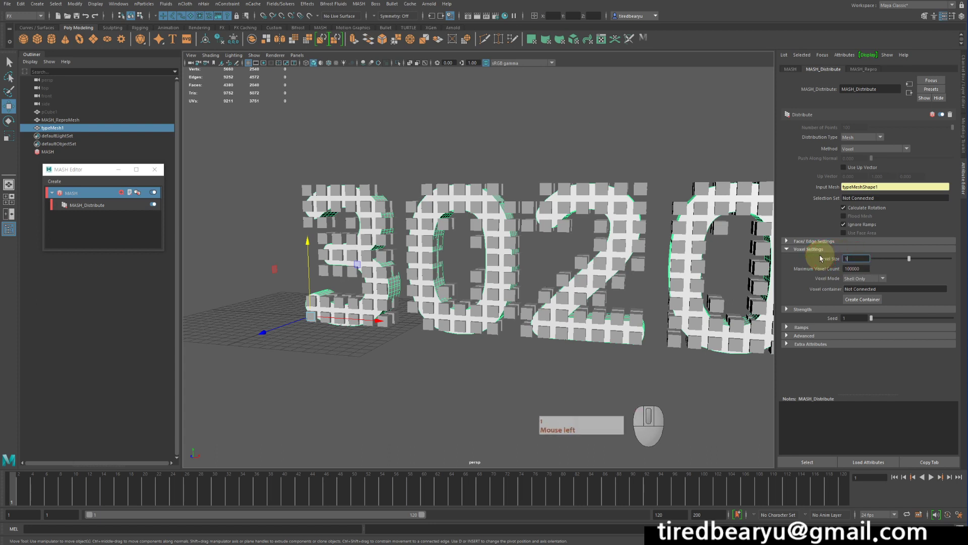
key("Return")
mouse_move(601, 257)
left_mouse_down("alt")
mouse_move(687, 262)
mouse_move(640, 261)
mouse_move(601, 242)
left_mouse_up("alt")
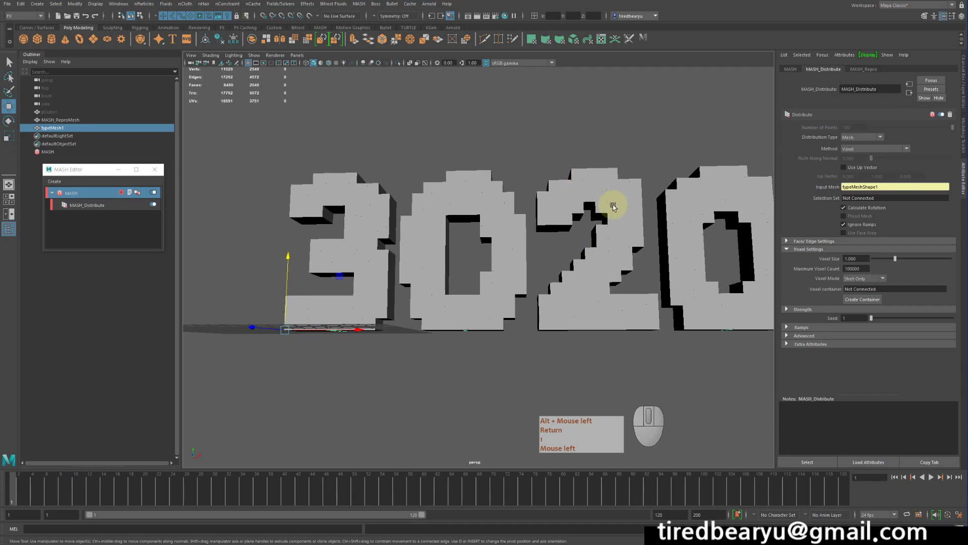
mouse_move(648, 308)
left_mouse_down("alt")
mouse_move(681, 361)
mouse_move(638, 303)
mouse_move(643, 311)
left_mouse_up("alt")
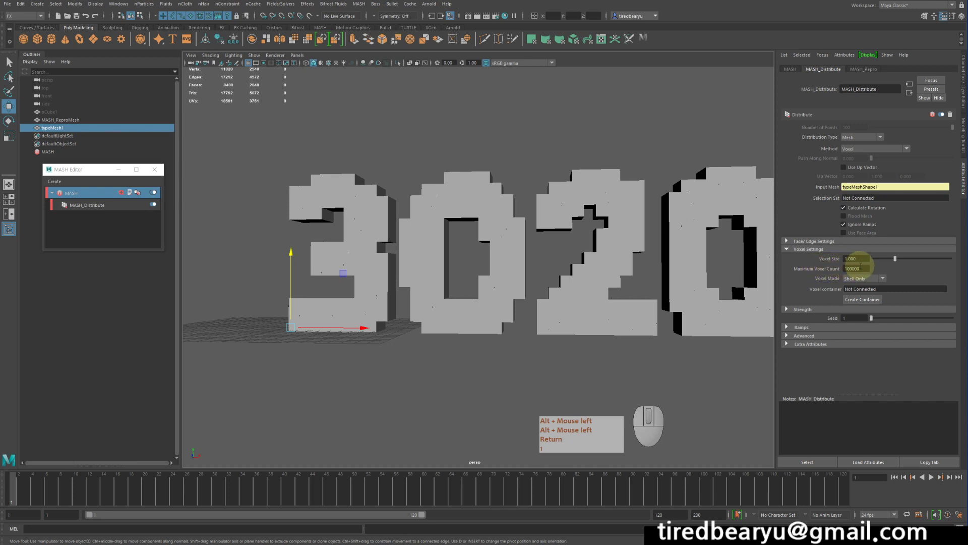
Set the distribution's Maximum Voxel Count to 3020
left_click(864, 268)
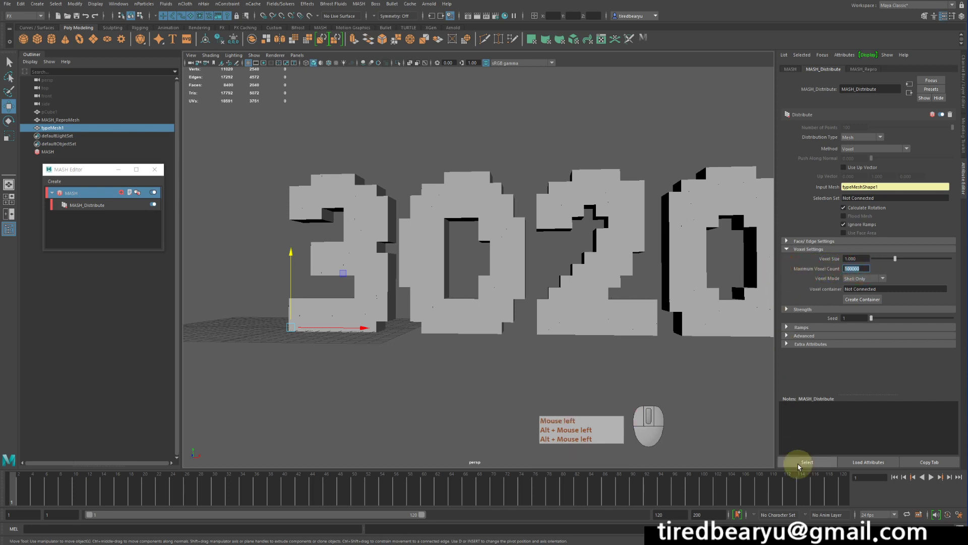
type("300")
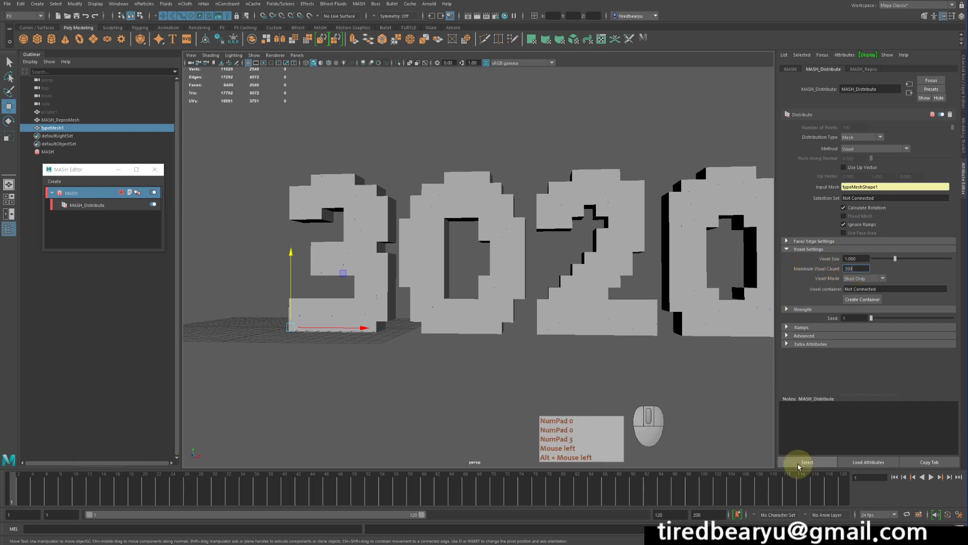
key("BackSpace")
type("20")
key("Return")
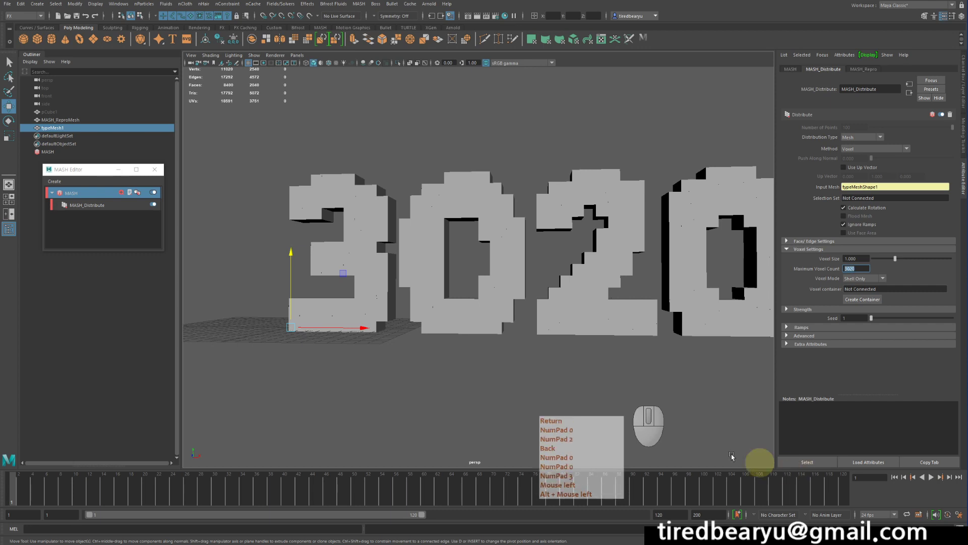
middle_click_drag(527, 197, 523, 182, "alt")
left_click_drag(523, 181, 505, 222, "alt")
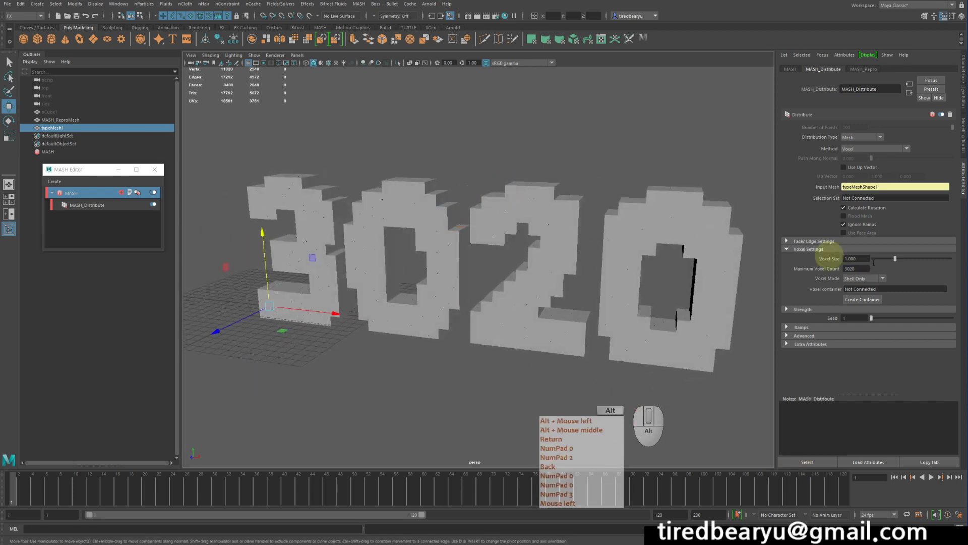
Try a Voxel Size of 0.5 and check how far the cubes cover the text
double_click(857, 258)
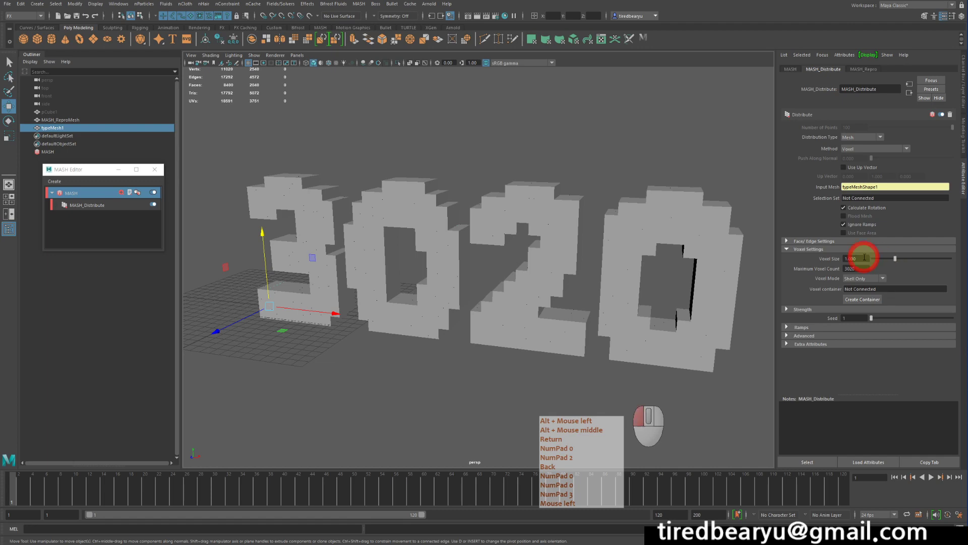
type("0.5")
key("Return")
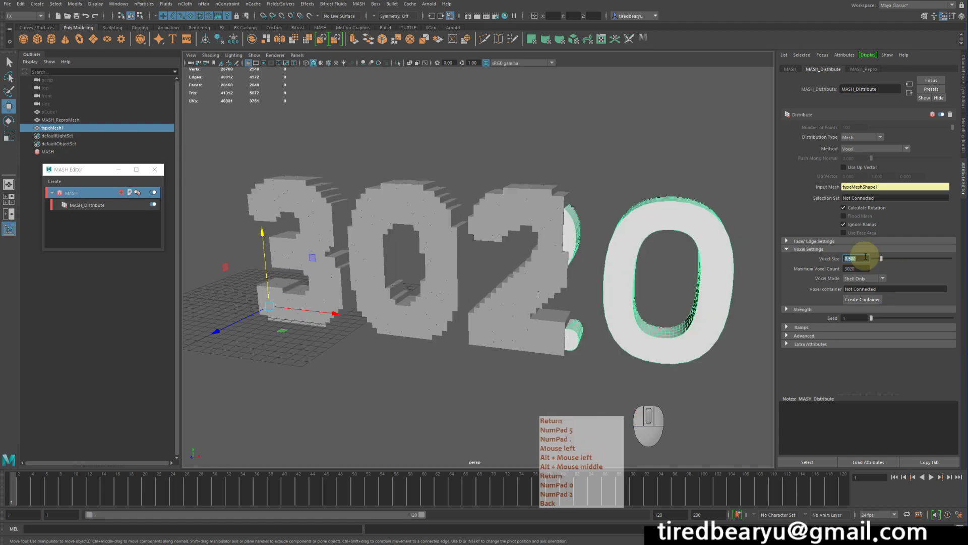
left_click_drag(651, 245, 650, 267, "alt")
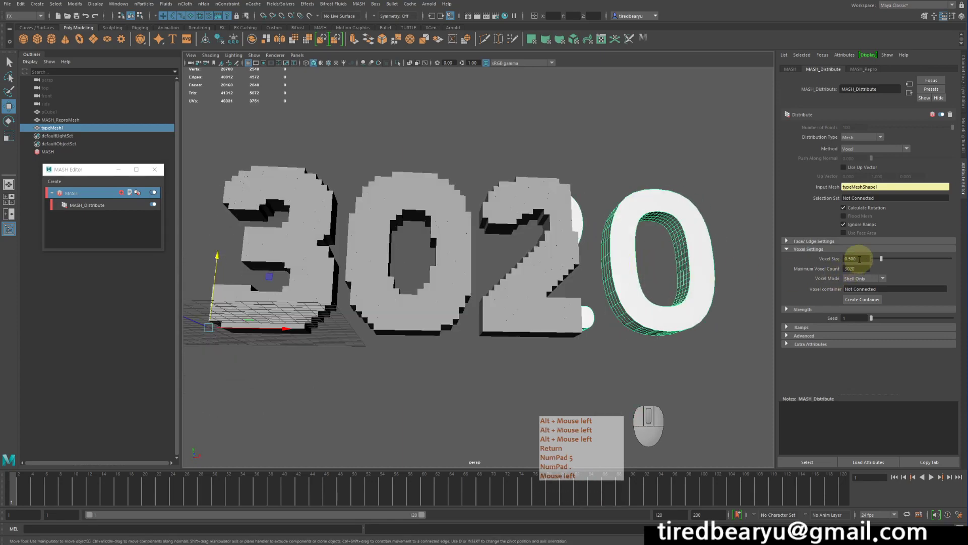
left_click_drag(679, 223, 650, 232, "alt")
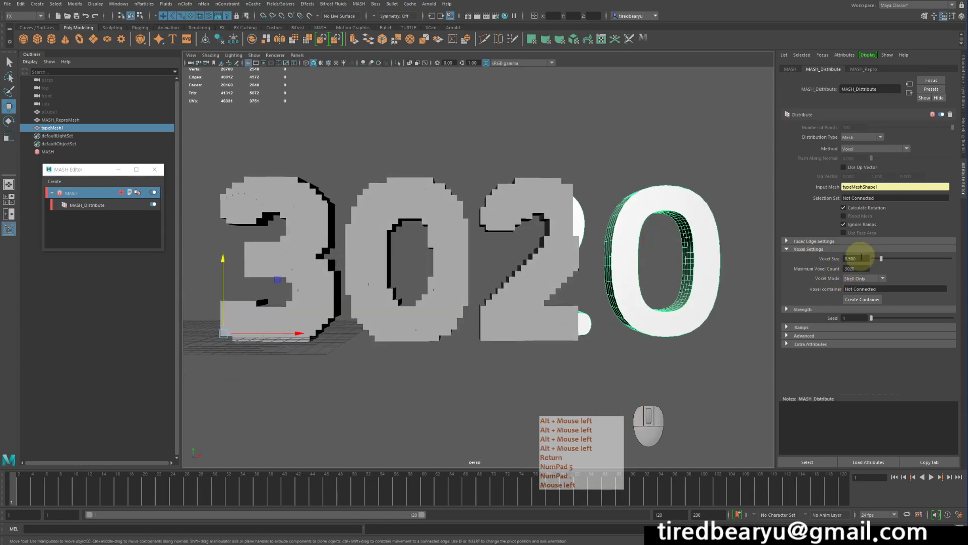
Try Voxel Sizes of 0.8, 0.9, 0.8 again, 0.7 and 0.6 to compare how the cubes cover the digits
left_click(862, 257)
type("0.8")
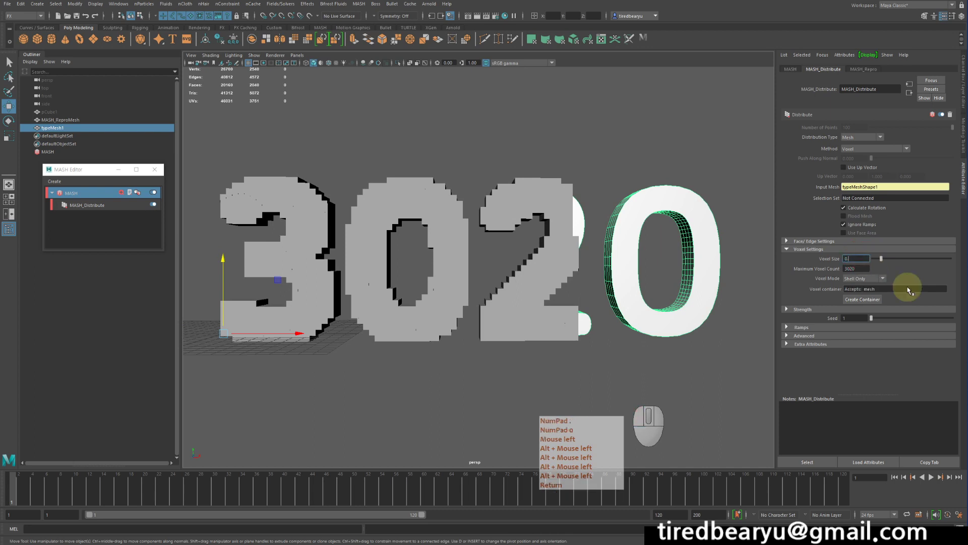
key("Return")
type("0.9")
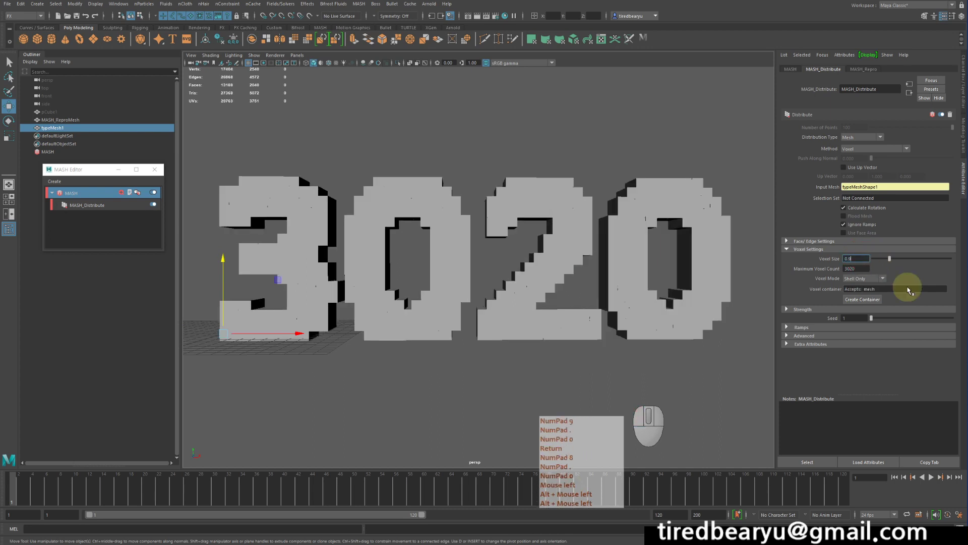
key("Return")
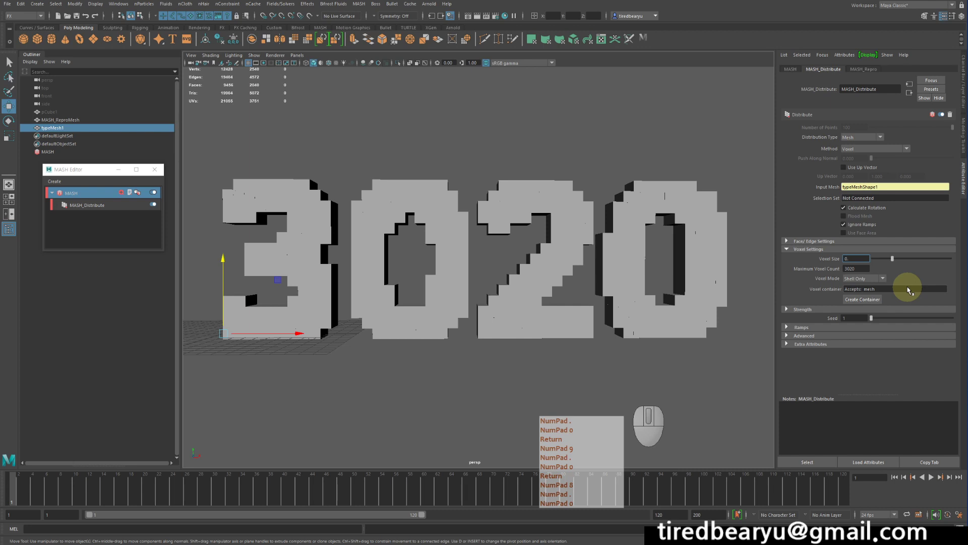
type("8")
key("Return")
type("0.7")
key("Return")
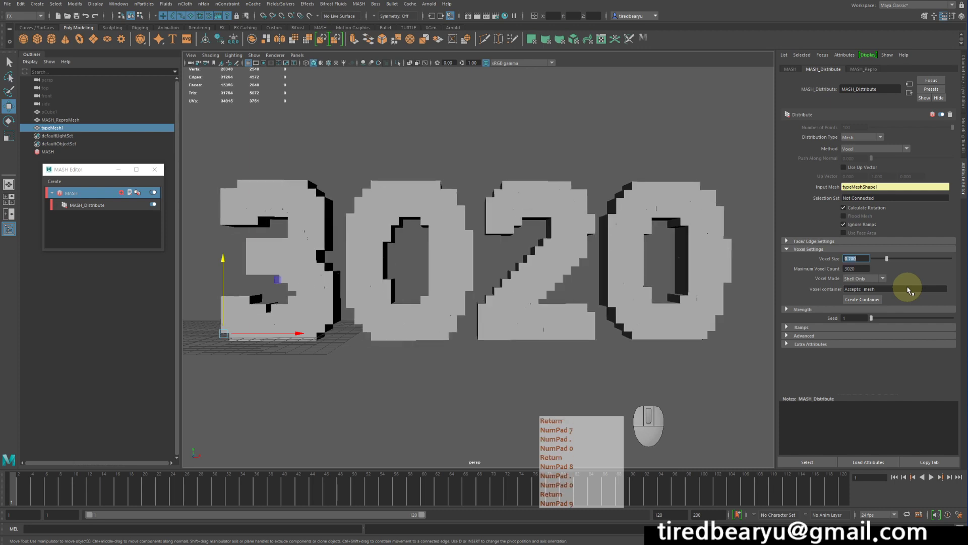
key("Return")
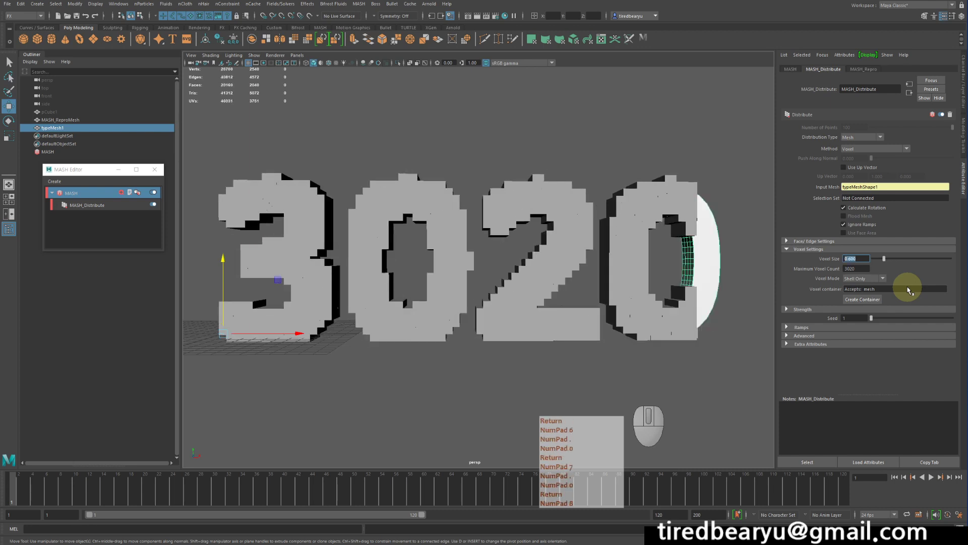
Set the Voxel Size to 0.65 and check the cube-built digits from several angles
type("0.65")
key("Return")
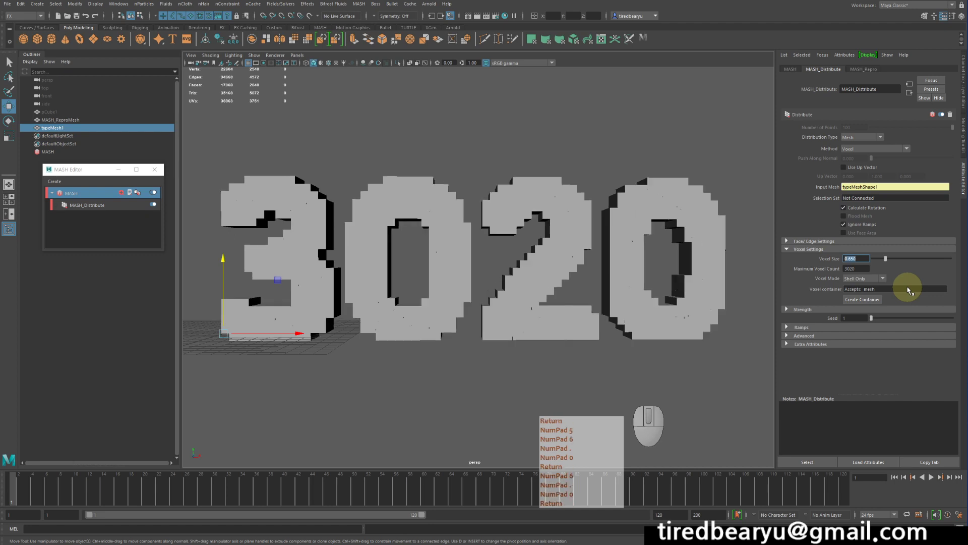
mouse_move(627, 232)
left_mouse_down("alt")
mouse_move(551, 229)
mouse_move(627, 229)
left_mouse_up("alt")
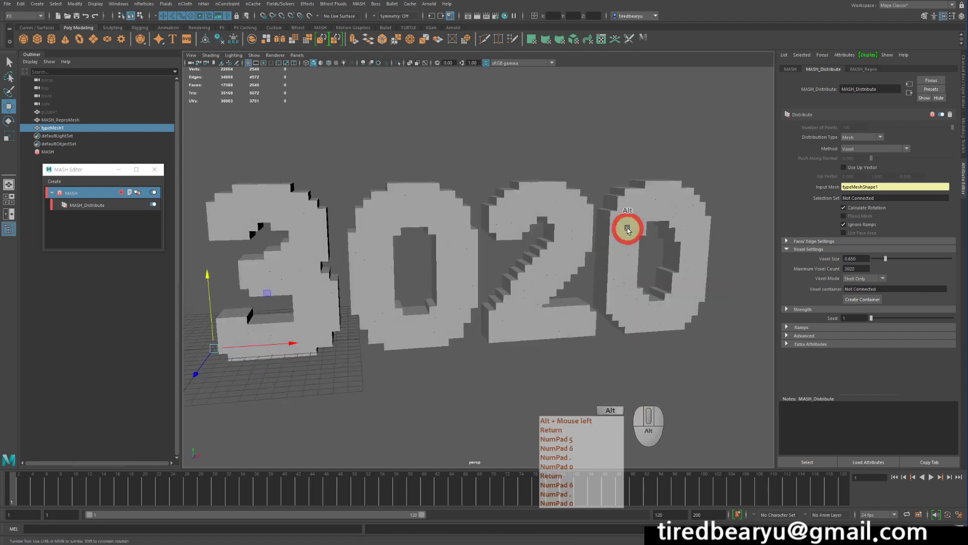
right_click_drag(628, 230, 614, 227, "alt")
left_click_drag(611, 227, 601, 215, "alt")
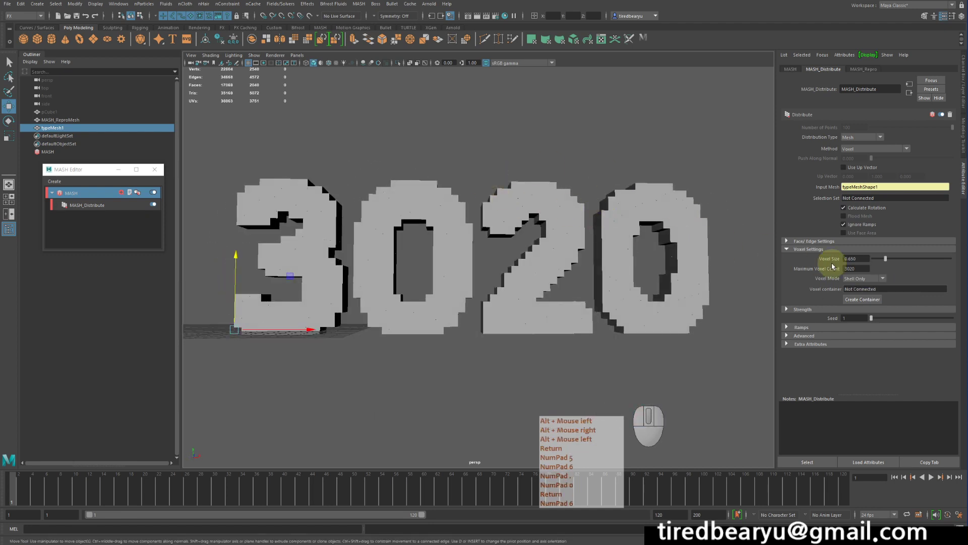
left_click_drag(605, 252, 581, 259, "alt")
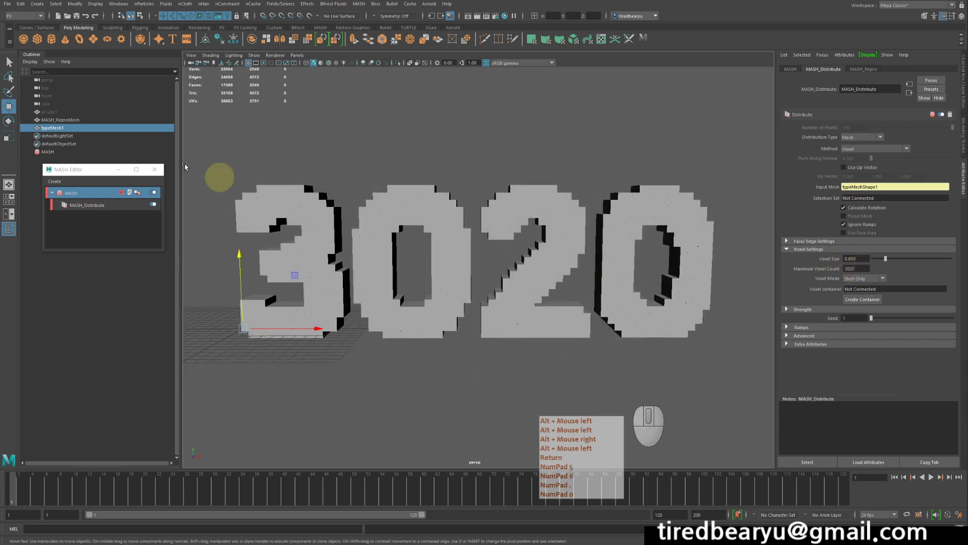
Scale the source cube pCube1 down slightly to leave thin gaps between the cubes in the digits
left_click(57, 112)
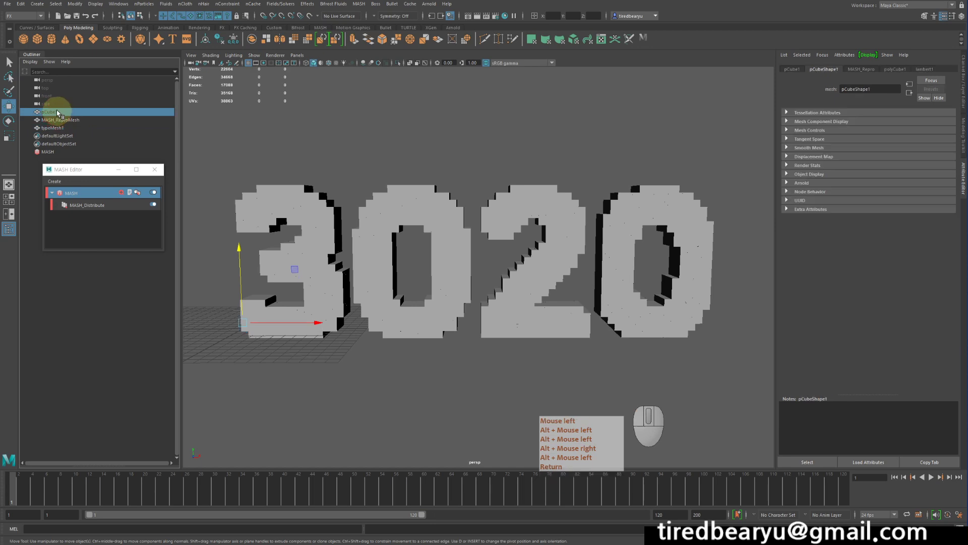
middle_click_drag(348, 121, 441, 112, "alt")
left_click_drag(418, 107, 404, 103, "alt")
key("r")
middle_click_drag(404, 104, 419, 108)
left_click_drag(418, 108, 410, 127, "alt")
right_click_drag(410, 126, 477, 165, "alt")
middle_click_drag(476, 166, 535, 147, "alt")
middle_click_drag(561, 124, 563, 126)
left_click_drag(562, 125, 579, 126, "alt")
middle_click_drag(580, 126, 581, 130)
left_click_drag(581, 130, 555, 140, "alt")
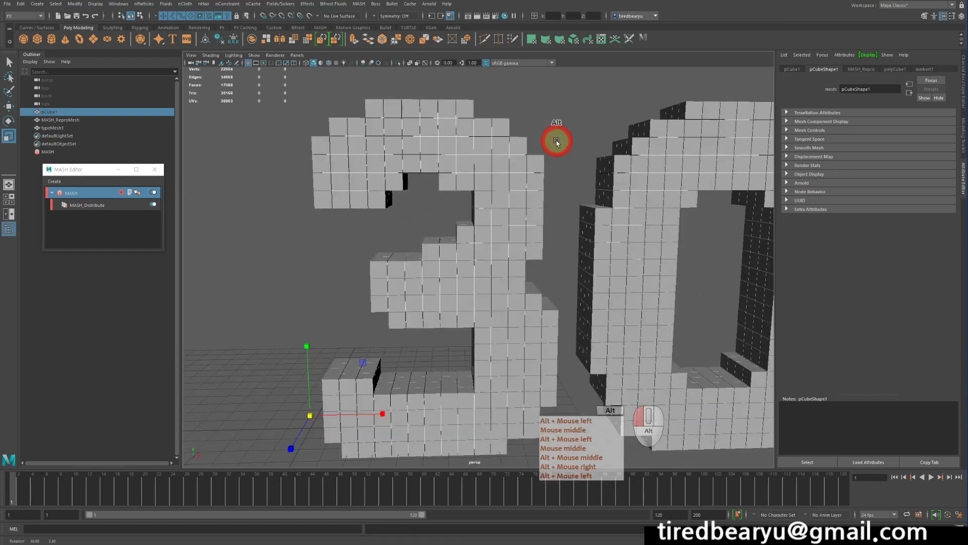
right_click_drag(555, 141, 277, 108, "alt")
left_click(80, 120)
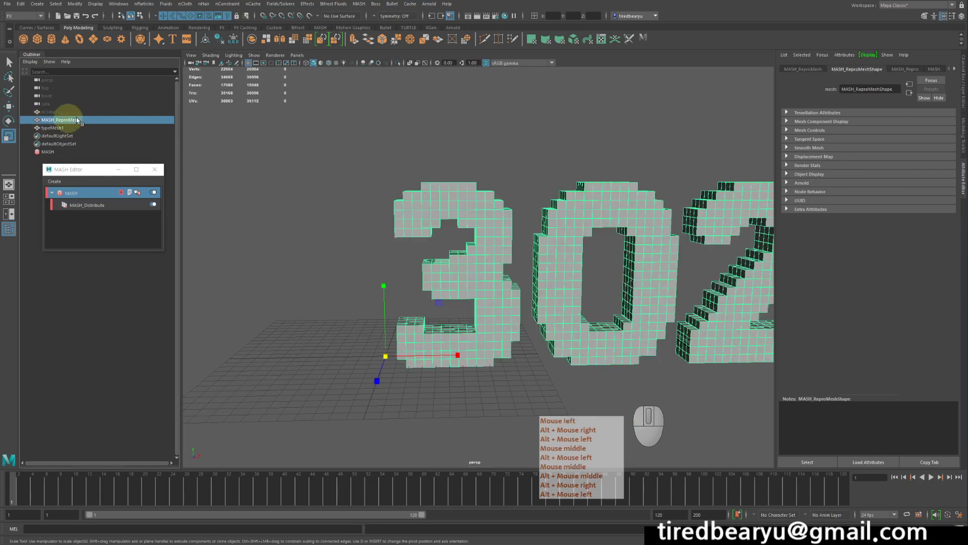
key("h")
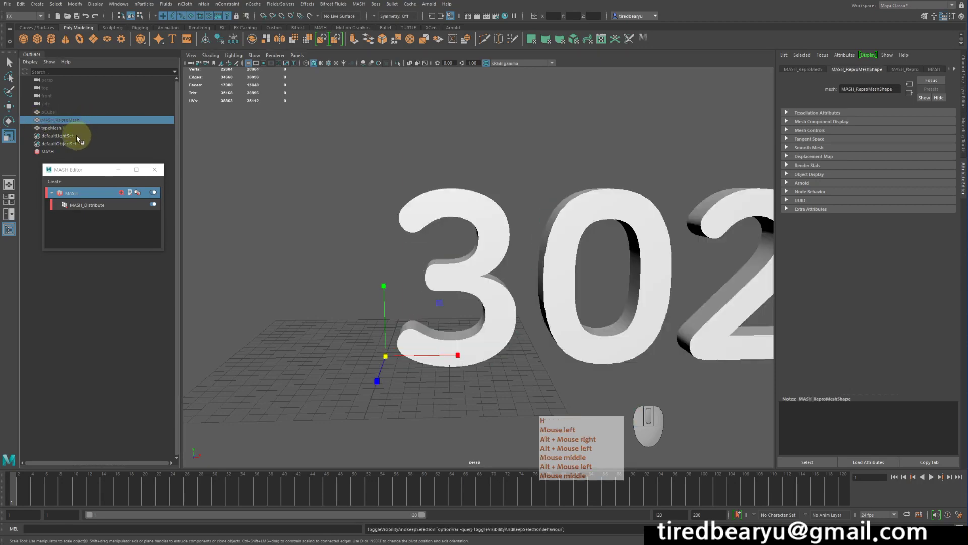
key("z")
Hide the original text mesh typeMesh1 and check the cube-built digits in wireframe and shaded display
left_click(68, 128)
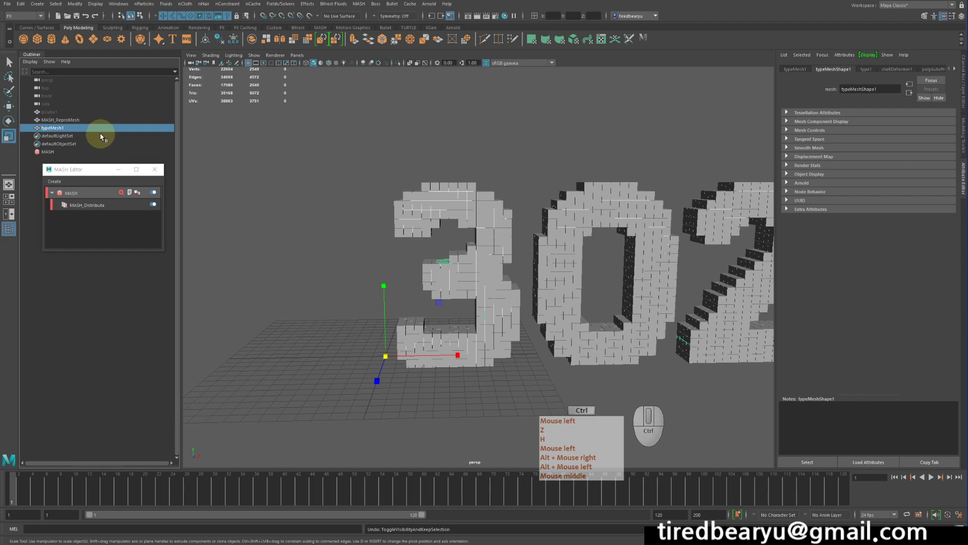
key("h")
left_click_drag(622, 190, 529, 172, "alt")
right_click_drag(530, 171, 424, 156, "alt")
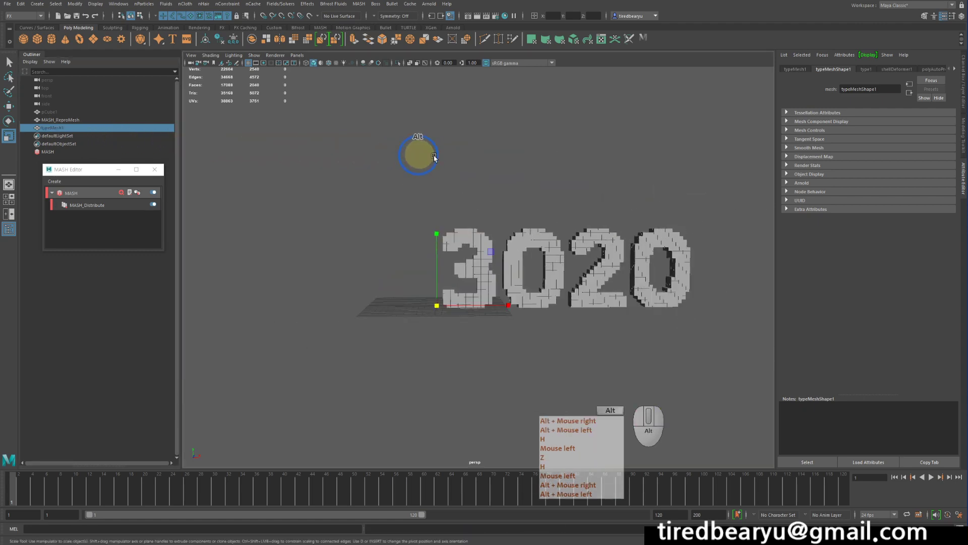
middle_click_drag(423, 156, 491, 186, "alt")
key("4")
mouse_move(528, 225)
left_mouse_down("alt")
mouse_move(510, 213)
mouse_move(534, 281)
mouse_move(513, 274)
left_mouse_up("alt")
key("5")
right_click_drag(513, 275, 300, 192, "alt")
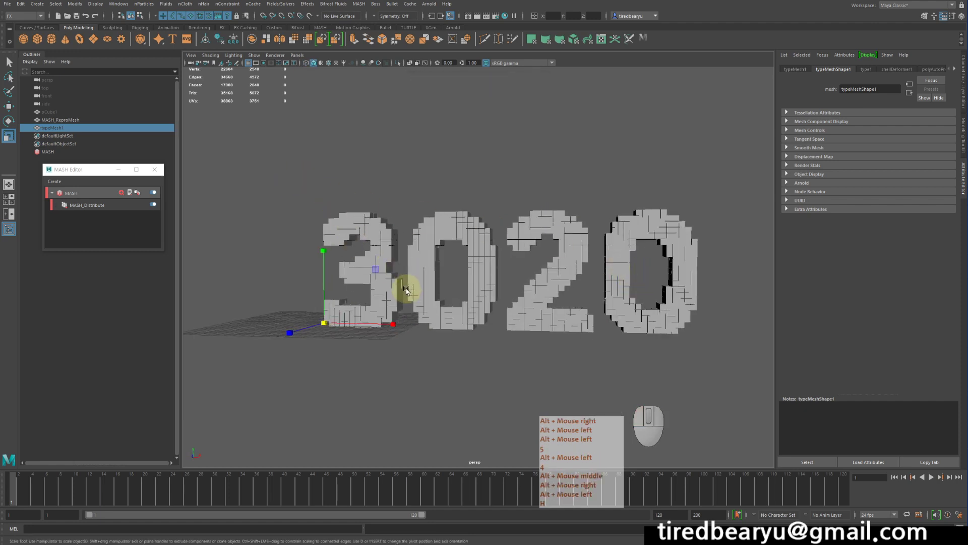
left_click_drag(493, 305, 578, 361, "alt")
left_click(535, 359)
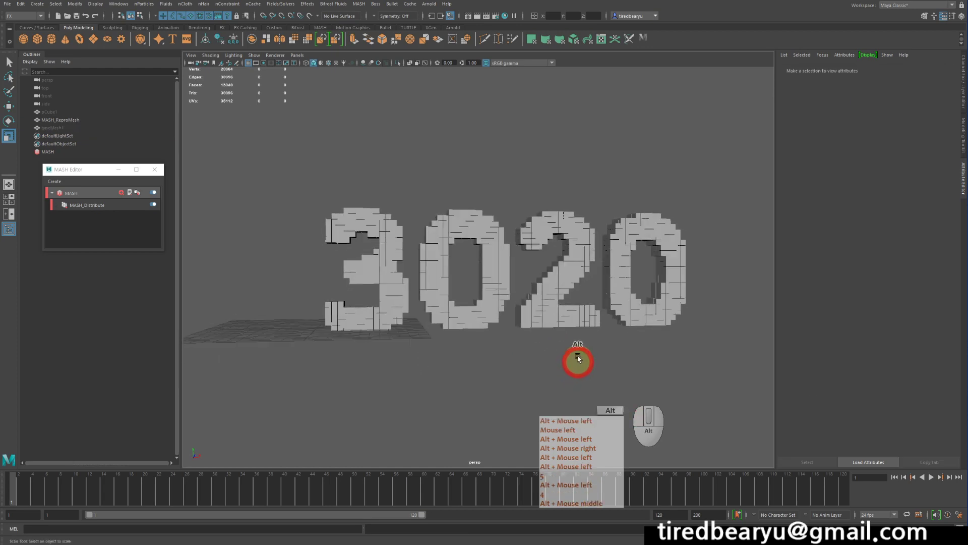
left_click_drag(537, 193, 634, 301)
right_click_drag(634, 301, 735, 275, "alt")
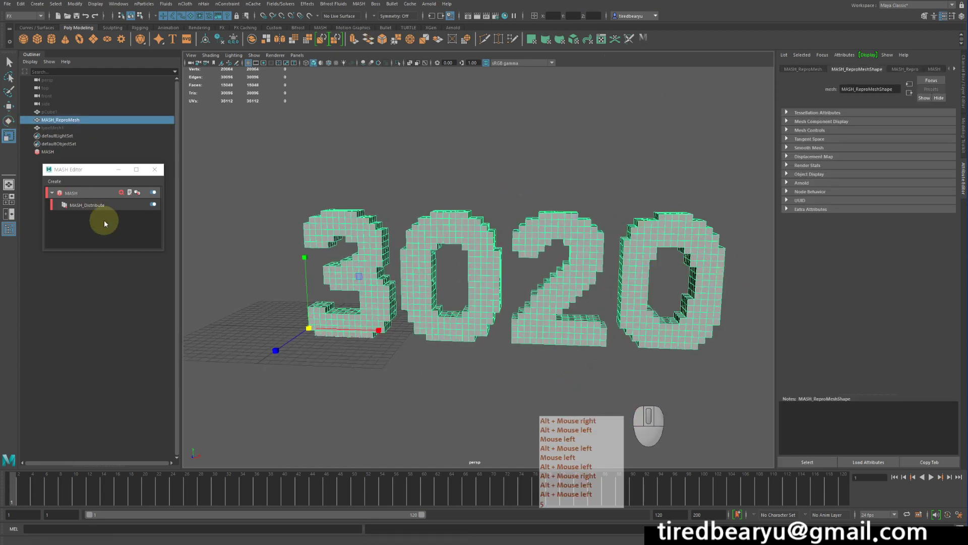
Add a Color node to the MASH network
left_click(107, 206)
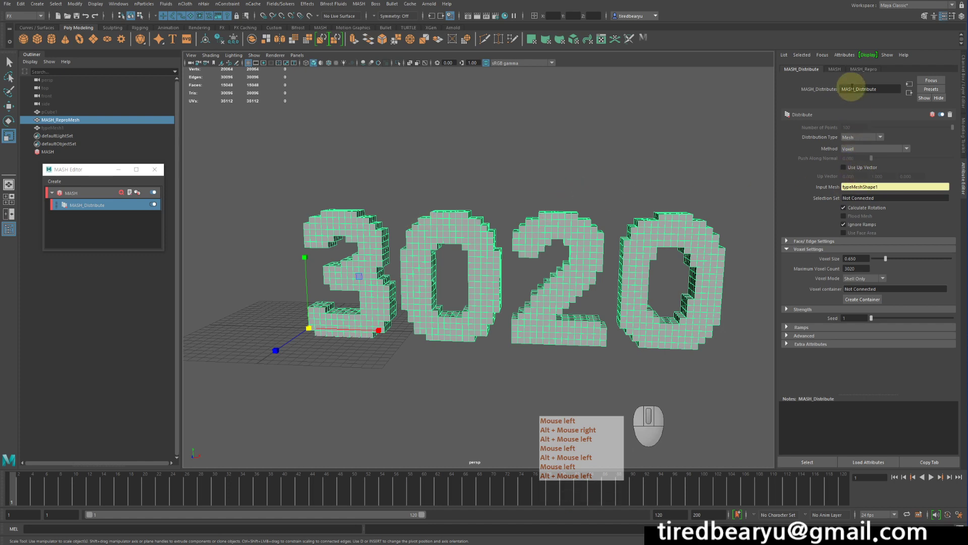
left_click(75, 192)
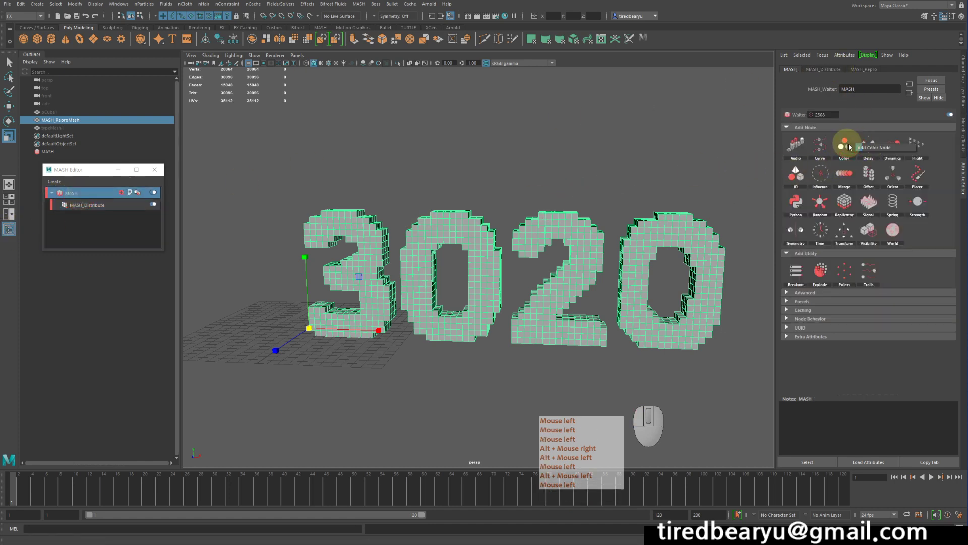
left_click(858, 146)
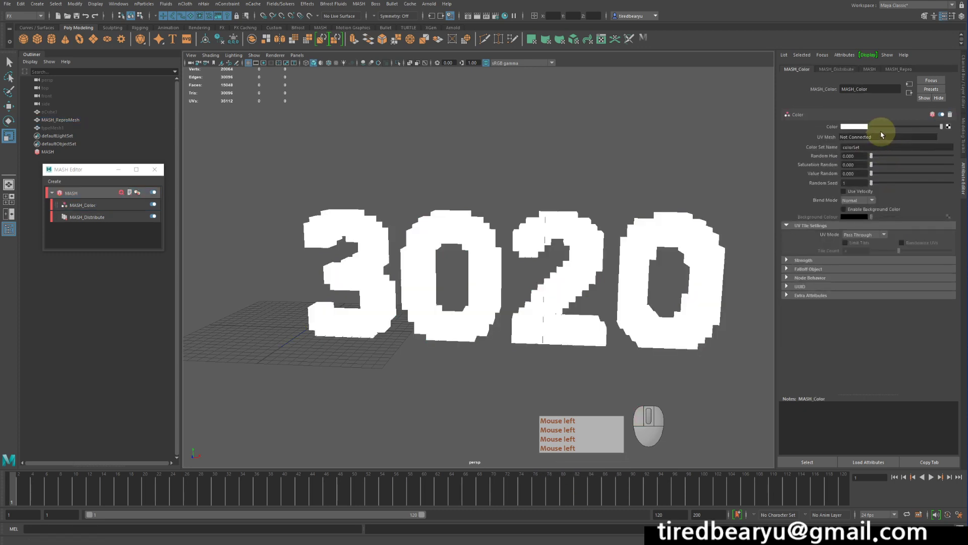
Try random hue, saturation and value at 0.574, 0.624 and 0.688, and at 1.000, 0.520 and 0, on the white base color
left_click(900, 127)
left_click_drag(901, 126, 941, 126)
left_click_drag(902, 156, 927, 174)
left_click(649, 190, "alt")
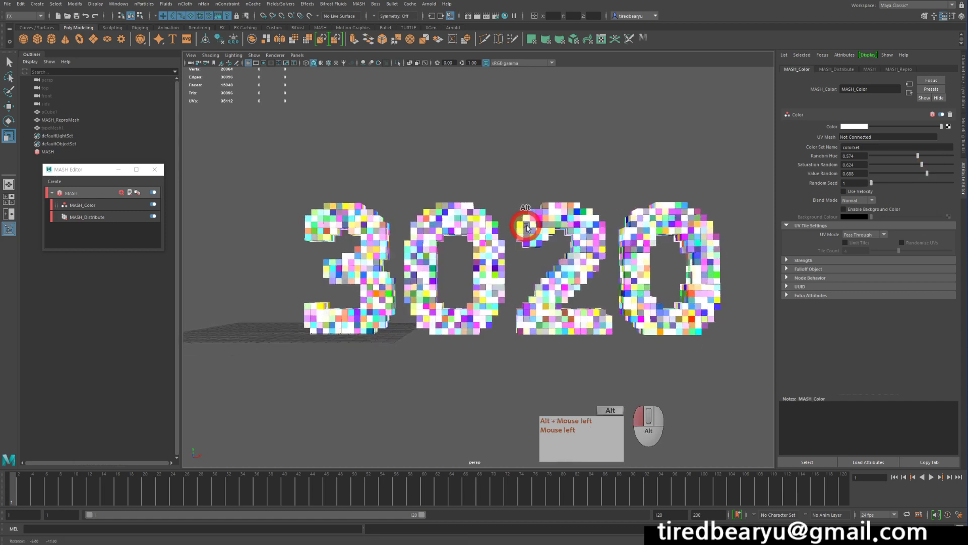
mouse_move(647, 190)
left_mouse_down("alt")
mouse_move(572, 202)
mouse_move(642, 198)
left_mouse_up("alt")
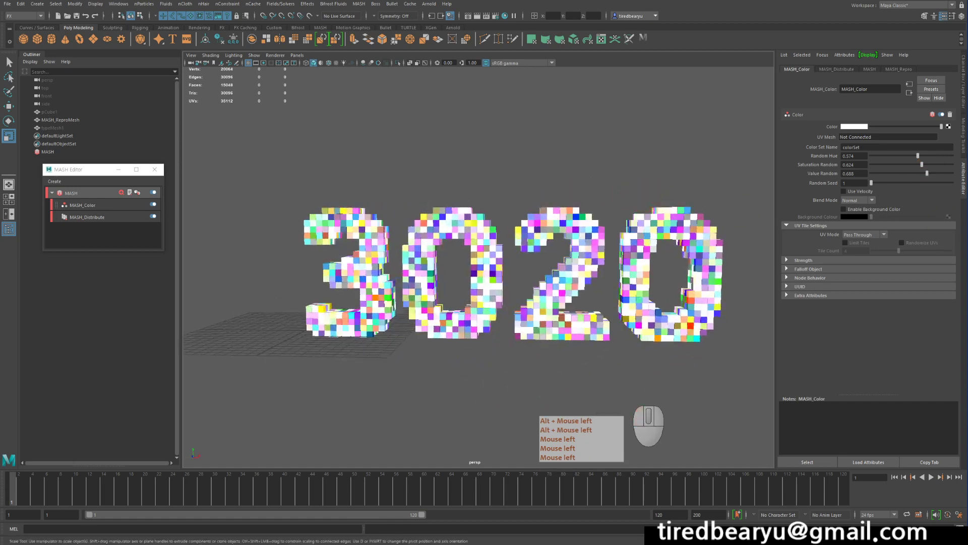
mouse_move(911, 178)
left_mouse_down()
mouse_move(857, 177)
mouse_move(961, 176)
mouse_move(854, 178)
mouse_move(900, 162)
mouse_move(959, 170)
mouse_move(890, 173)
mouse_move(959, 157)
mouse_move(914, 165)
left_mouse_up()
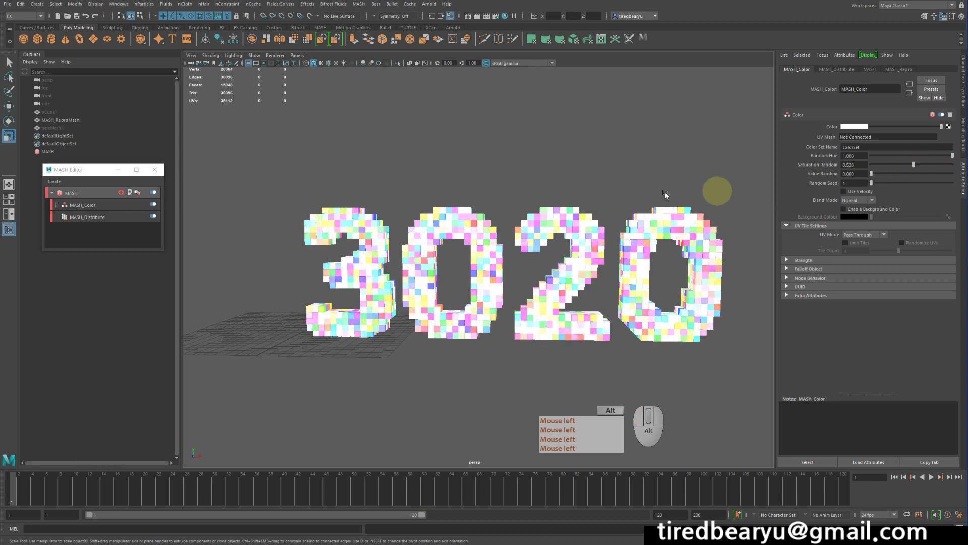
left_click_drag(666, 196, 573, 194, "alt")
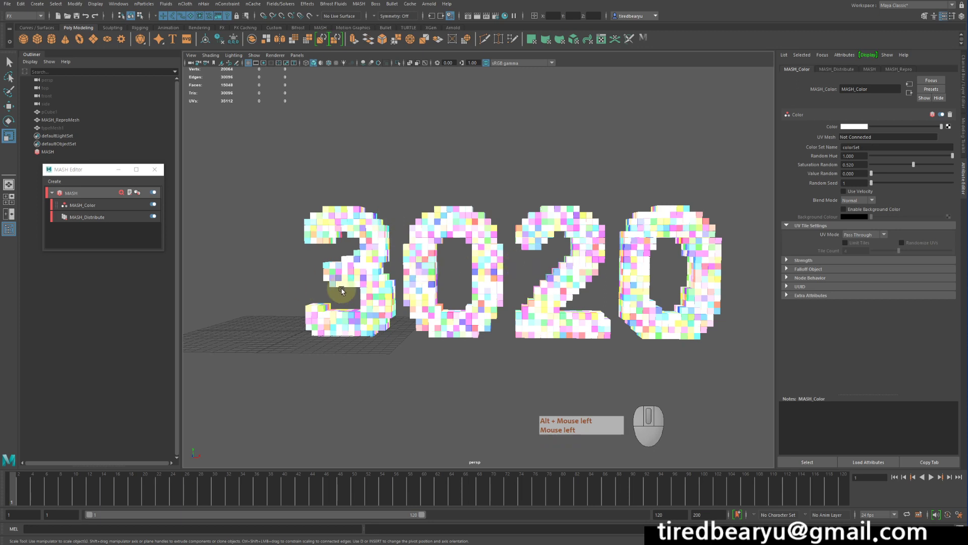
Add a Random node to the MASH network and set its Position X, Y and Z to 0
left_click(72, 191)
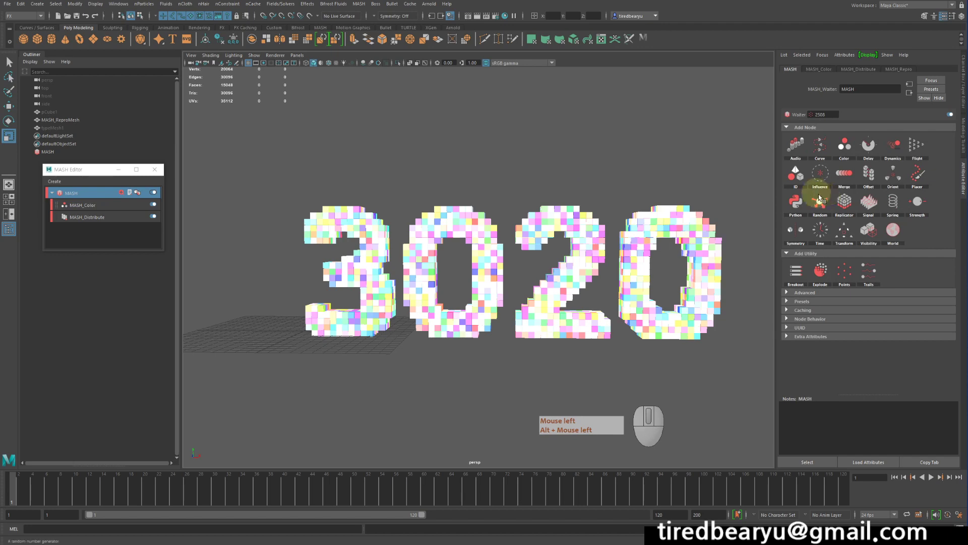
left_click(819, 200)
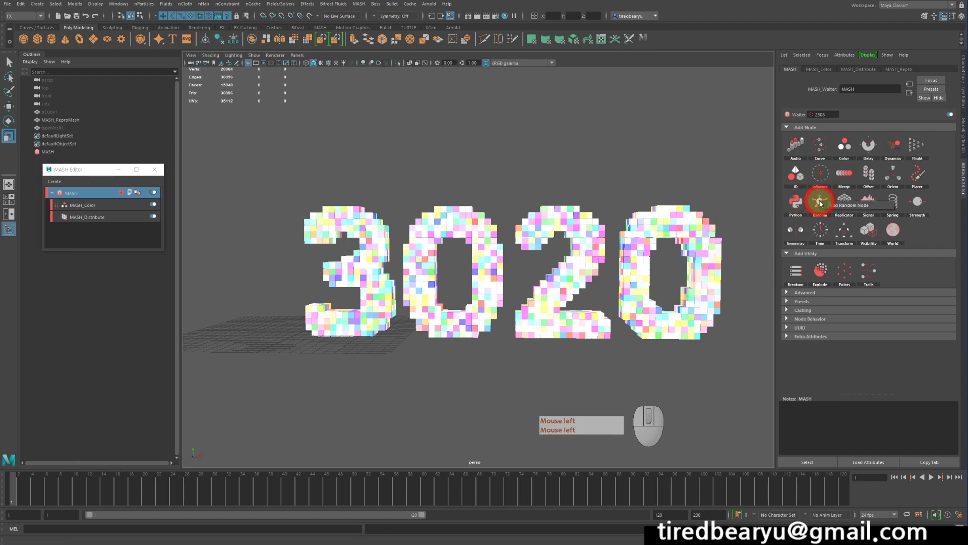
left_click(820, 201)
middle_click_drag(746, 222, 769, 208, "alt")
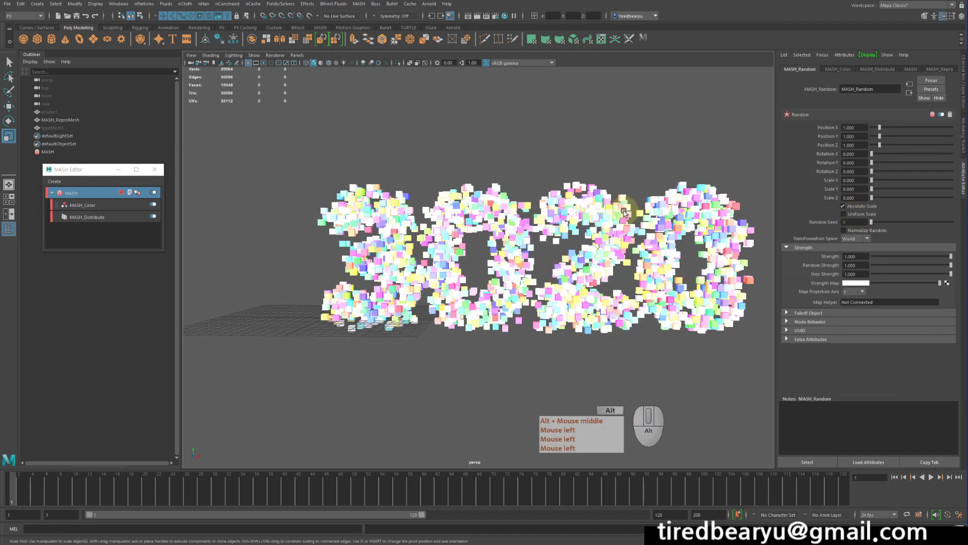
left_click_drag(757, 212, 767, 202, "alt")
left_click_drag(880, 131, 869, 146)
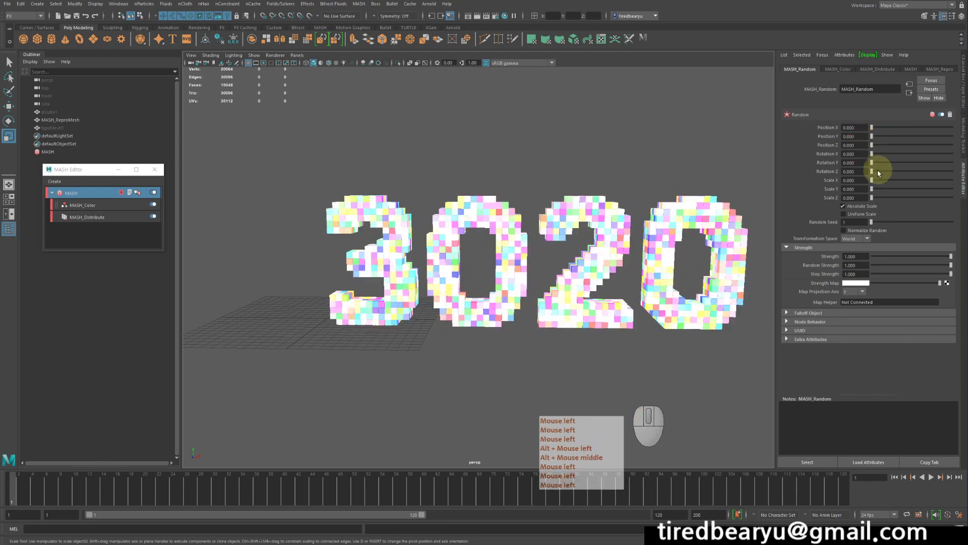
Randomize the cube sizes with Uniform Scale enabled and Scale X at 0.650, and check the digits
left_click_drag(876, 181, 877, 180)
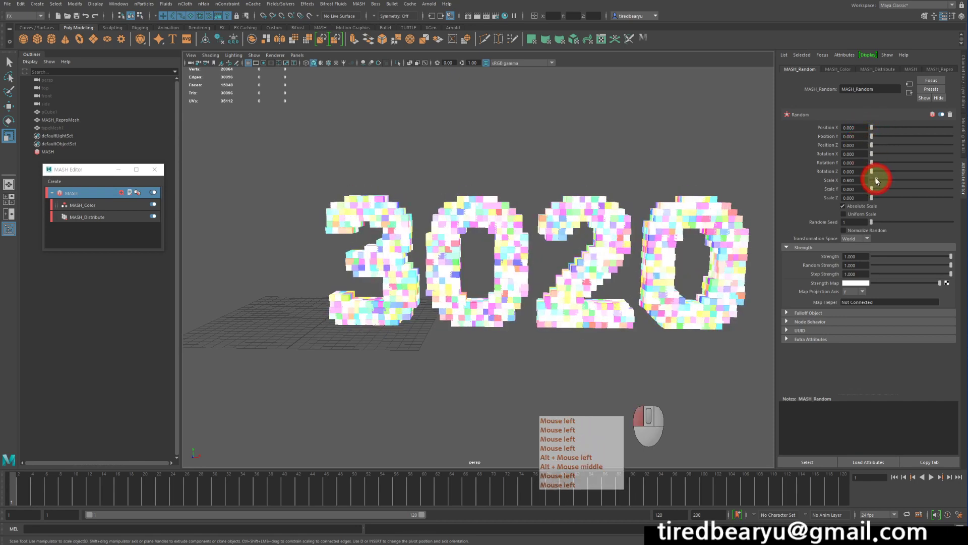
left_click(862, 214)
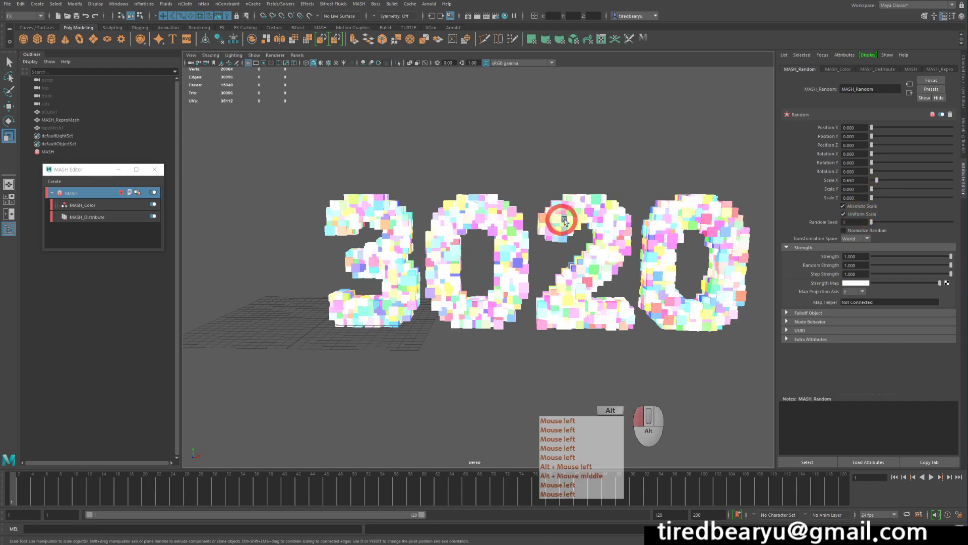
left_click_drag(561, 217, 627, 213, "alt")
right_click_drag(627, 213, 640, 210, "alt")
middle_click_drag(640, 211, 656, 209, "alt")
left_click_drag(656, 209, 535, 208, "alt")
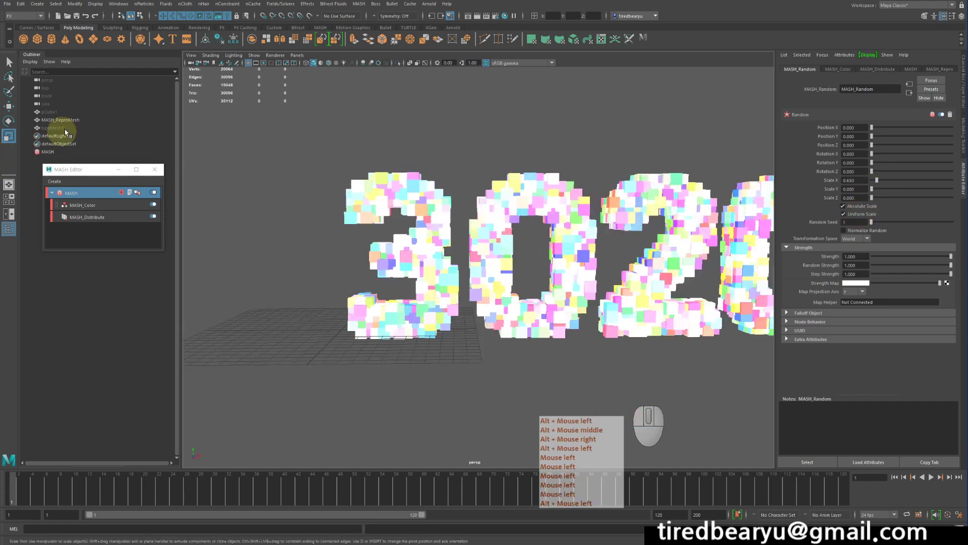
Scale pCube1 down a little to compensate for the randomized cube sizes, and inspect the digits from several angles
left_click(59, 114)
key("r")
middle_click_drag(334, 119, 337, 123)
left_click_drag(336, 123, 485, 161, "alt")
right_click_drag(484, 161, 509, 166, "alt")
middle_click_drag(509, 166, 525, 173, "alt")
left_click_drag(525, 173, 608, 146, "alt")
right_click_drag(608, 146, 598, 149, "alt")
left_click_drag(599, 149, 504, 159, "alt")
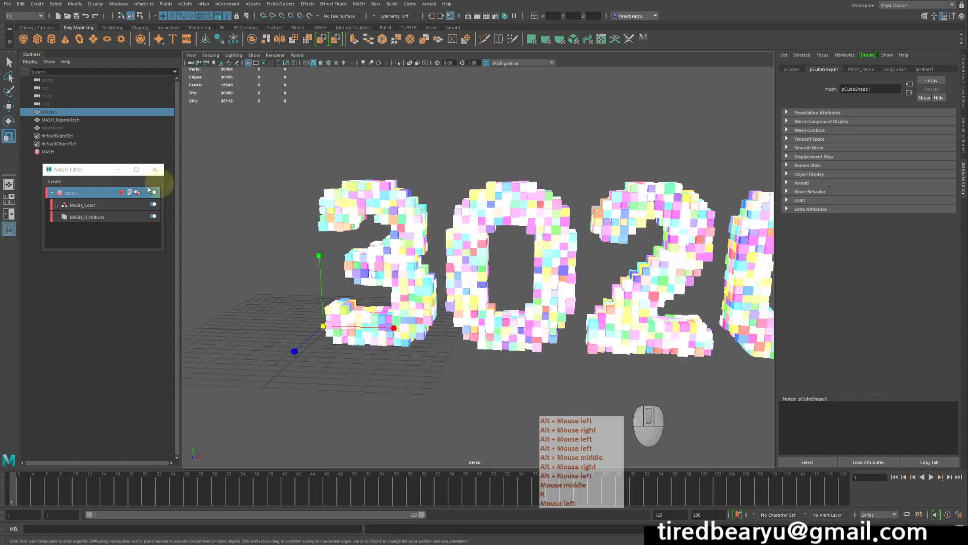
Strengthen the Color node's variation to Random Hue 0.822, Saturation Random 1.000 and Value Random 0.767
left_click(101, 206)
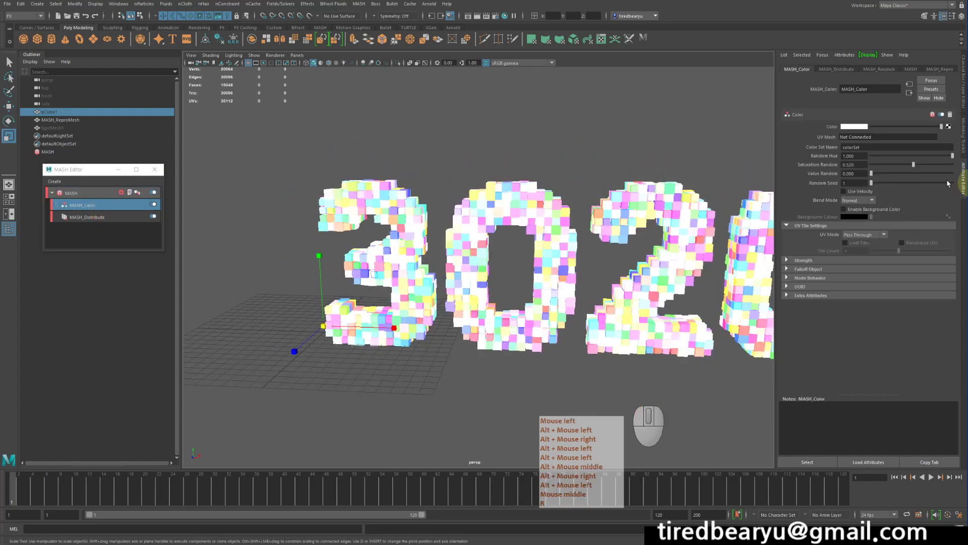
left_click_drag(871, 173, 911, 175)
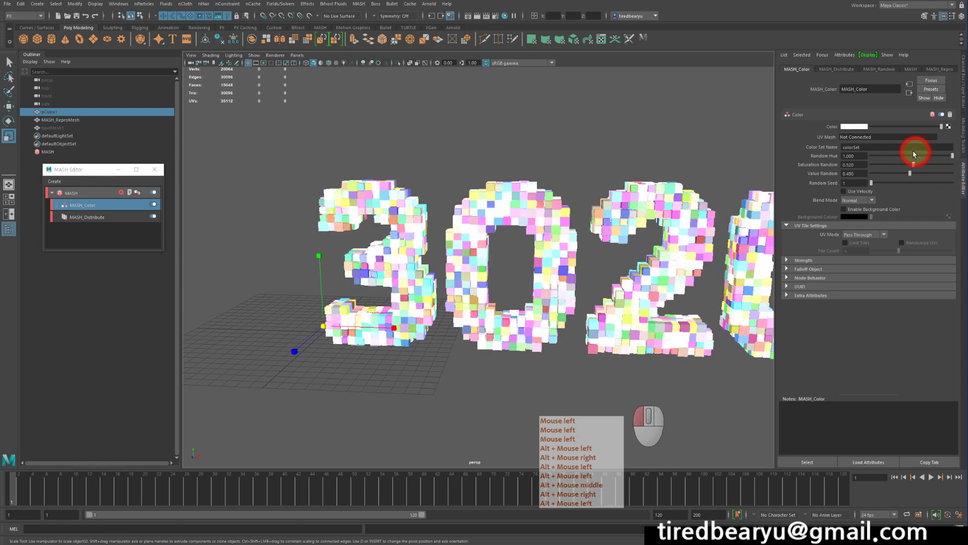
left_click(906, 156)
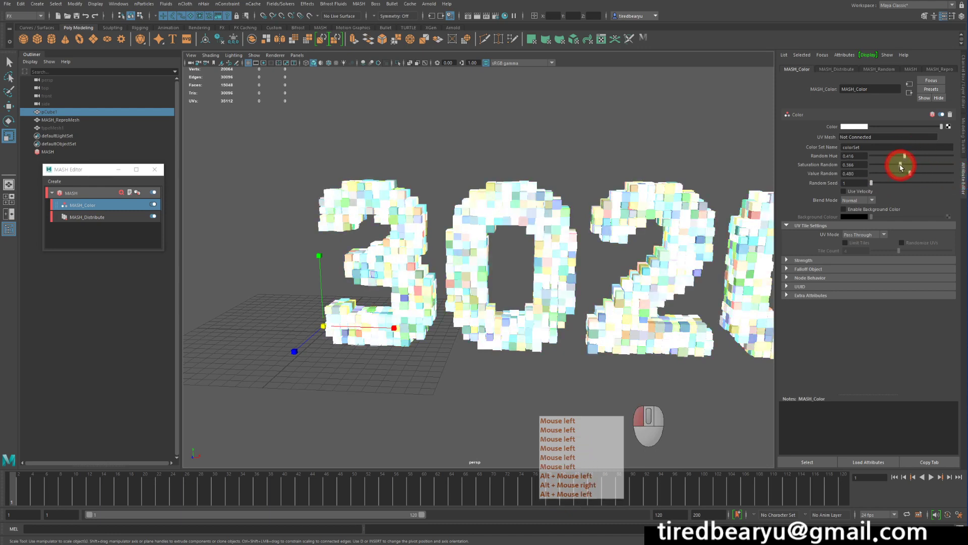
left_click_drag(913, 164, 934, 173)
left_click_drag(555, 209, 877, 164, "alt")
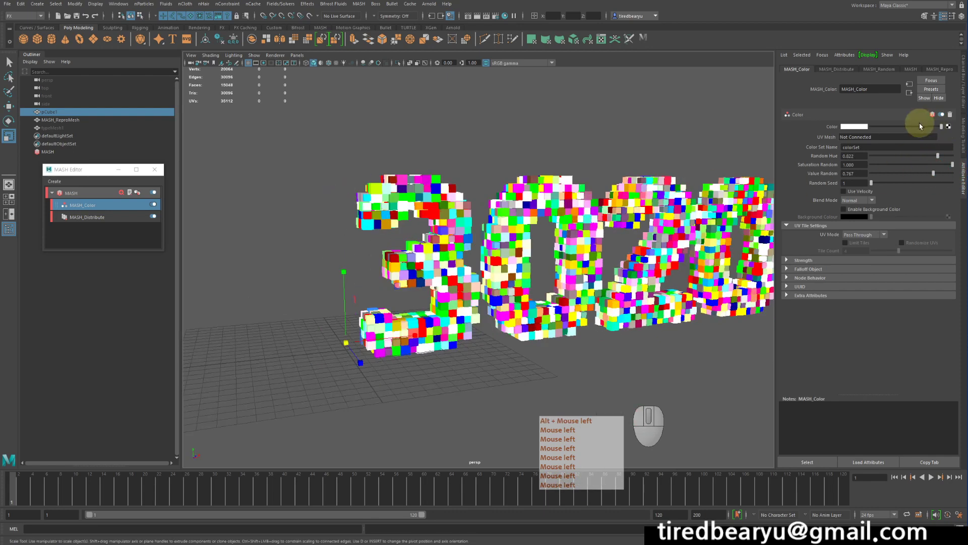
Darken the base color to mid grey and set Random Hue to 0.178 and Value Random to 0.272
left_click_drag(940, 126, 881, 130)
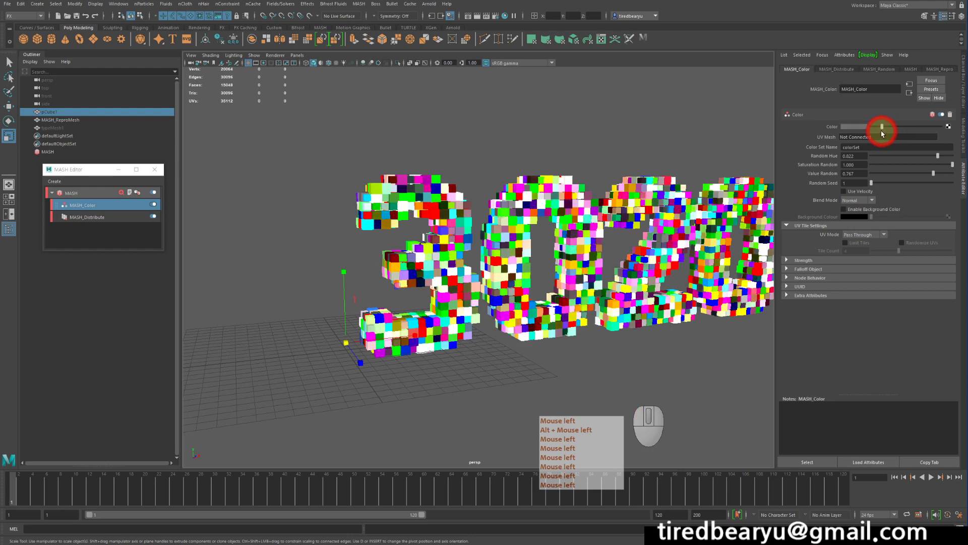
left_click(905, 164)
mouse_move(904, 165)
left_mouse_down()
mouse_move(956, 162)
mouse_move(832, 158)
mouse_move(886, 156)
mouse_move(894, 175)
left_mouse_up()
left_click(901, 155)
left_click_drag(581, 213, 512, 199, "alt")
right_click_drag(512, 199, 494, 195, "alt")
left_click_drag(495, 194, 522, 194, "alt")
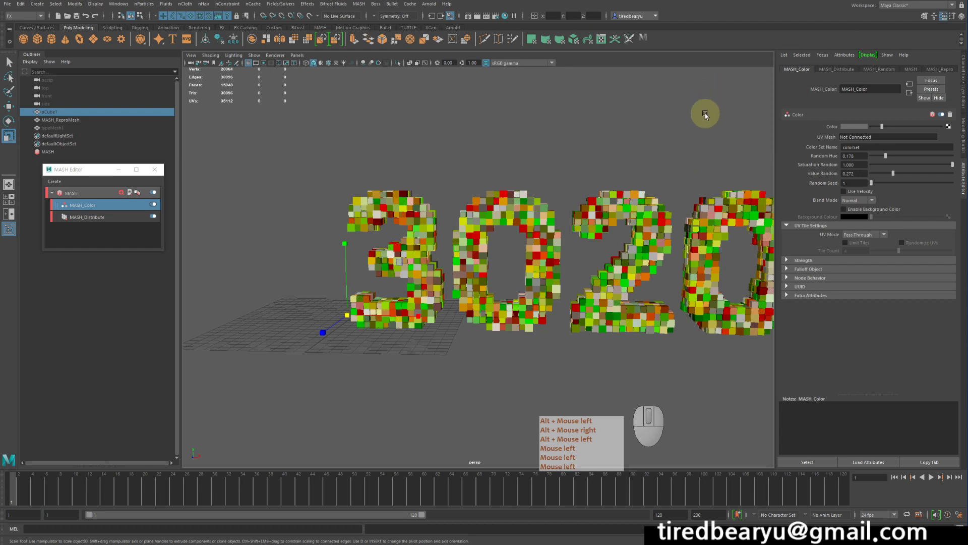
Scale pCube1 down further so wider gaps separate the colored cubes
left_click_drag(705, 115, 694, 113, "alt")
right_click_drag(694, 112, 154, 133, "alt")
key("r")
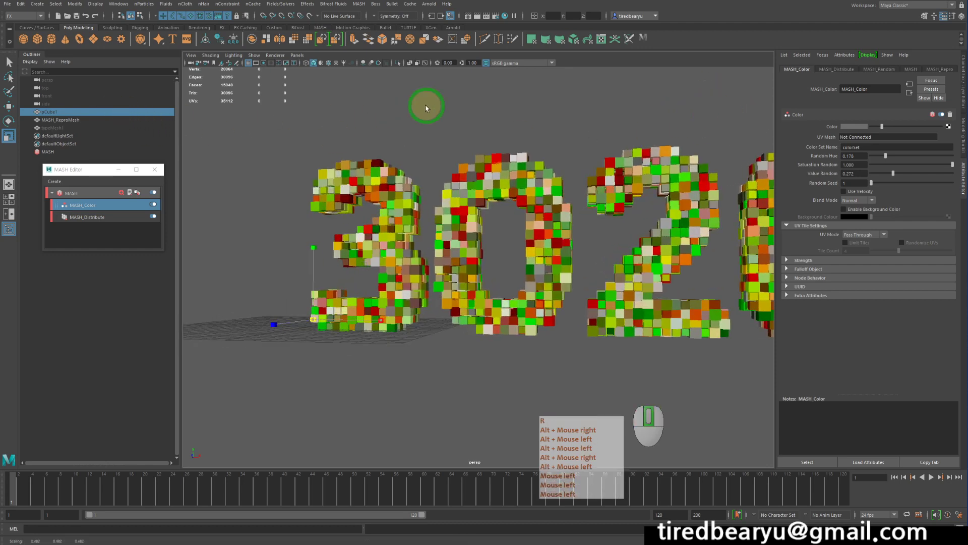
middle_click_drag(426, 105, 407, 115)
Raise the Random node's Scale X to 1.750 and check the varied cube sizes across the digits
left_click(71, 193)
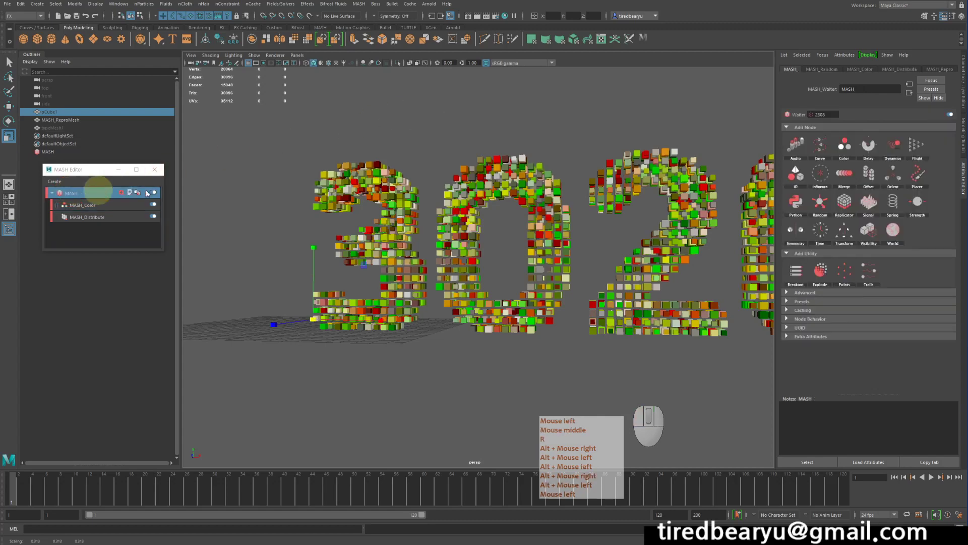
left_click(943, 70)
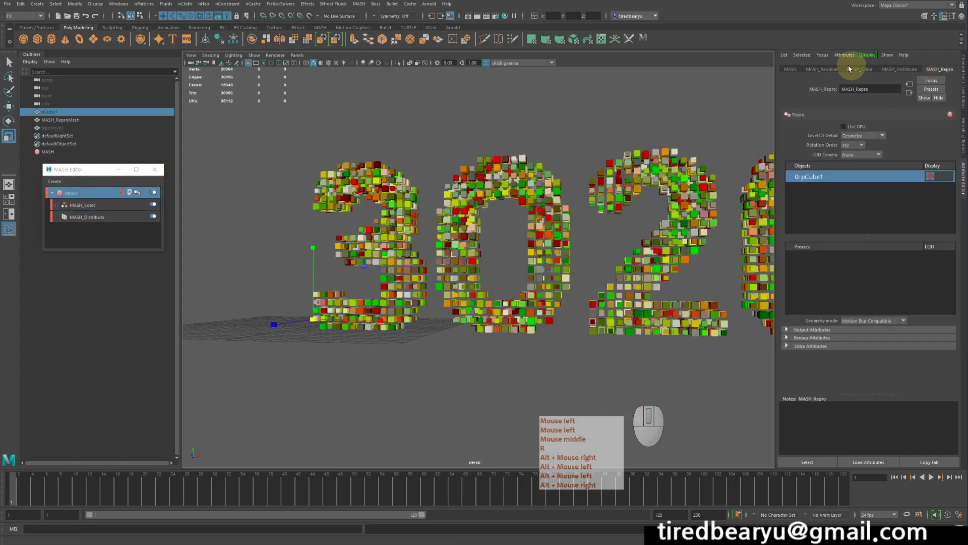
left_click(822, 69)
left_click_drag(877, 181, 886, 180)
left_click_drag(706, 199, 572, 188, "alt")
right_click_drag(572, 188, 528, 174, "alt")
left_click_drag(529, 174, 621, 202, "alt")
right_click_drag(621, 202, 509, 240, "alt")
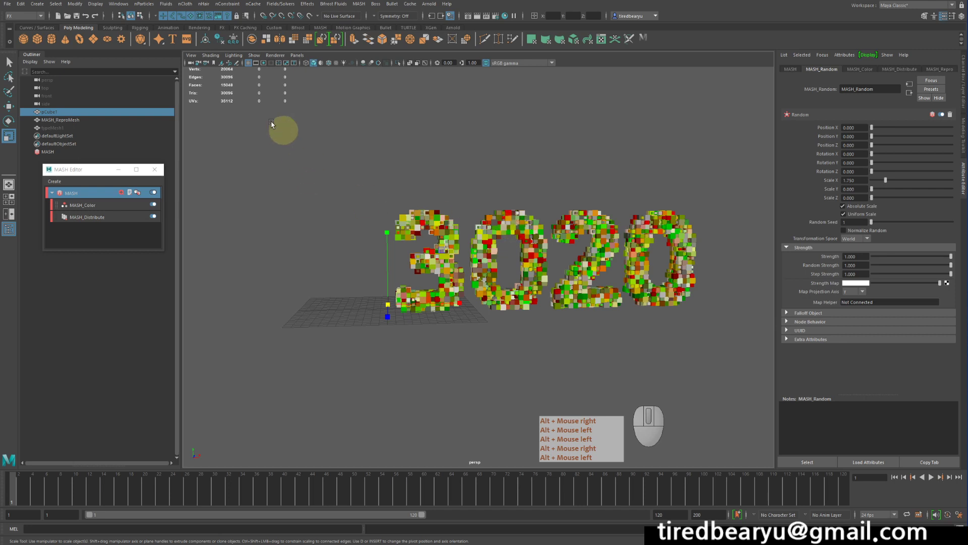
Add a Dynamics node to the MASH network of the 3020 cubes
left_click(80, 192)
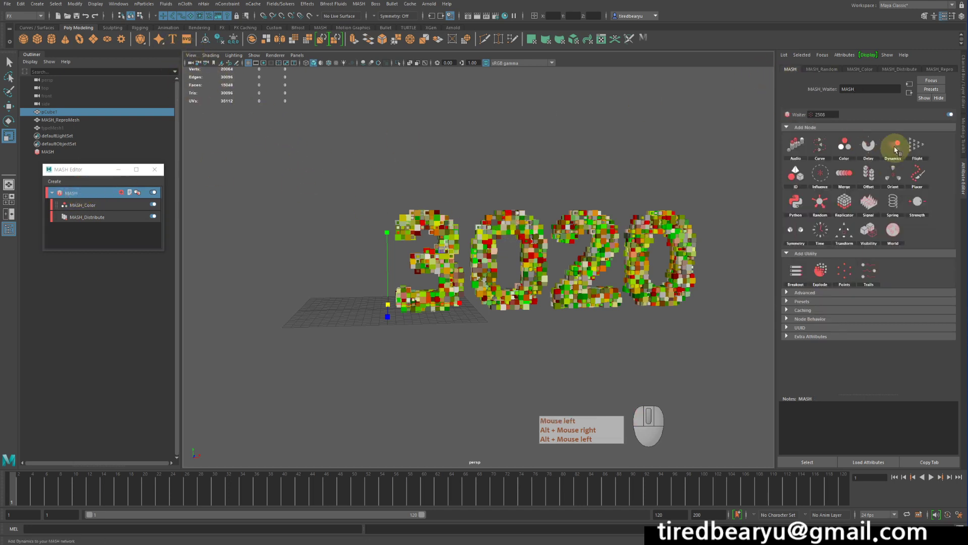
left_click(896, 150)
left_click(901, 152)
middle_click_drag(573, 138, 573, 137, "alt")
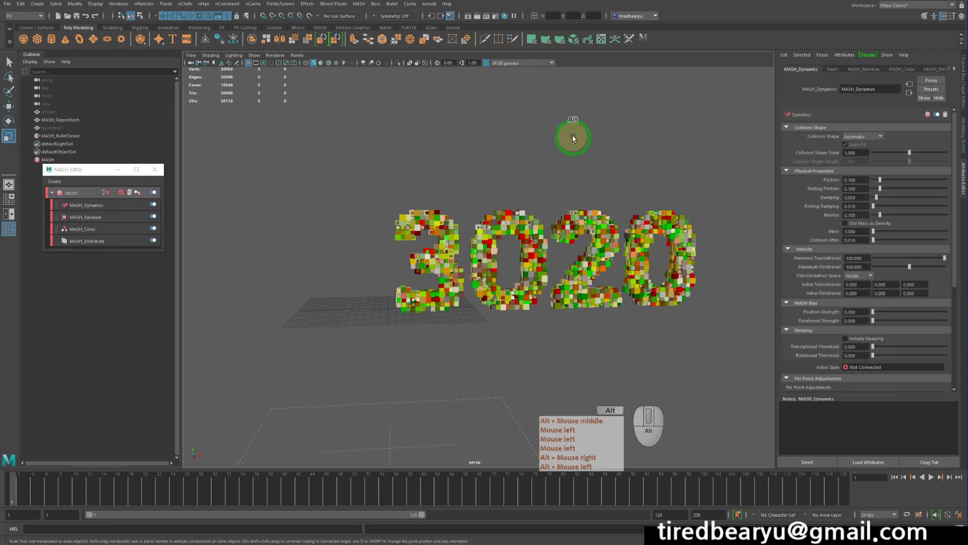
left_click_drag(573, 137, 566, 146, "alt")
middle_click_drag(565, 154, 575, 134, "alt")
right_click_drag(575, 134, 528, 139, "alt")
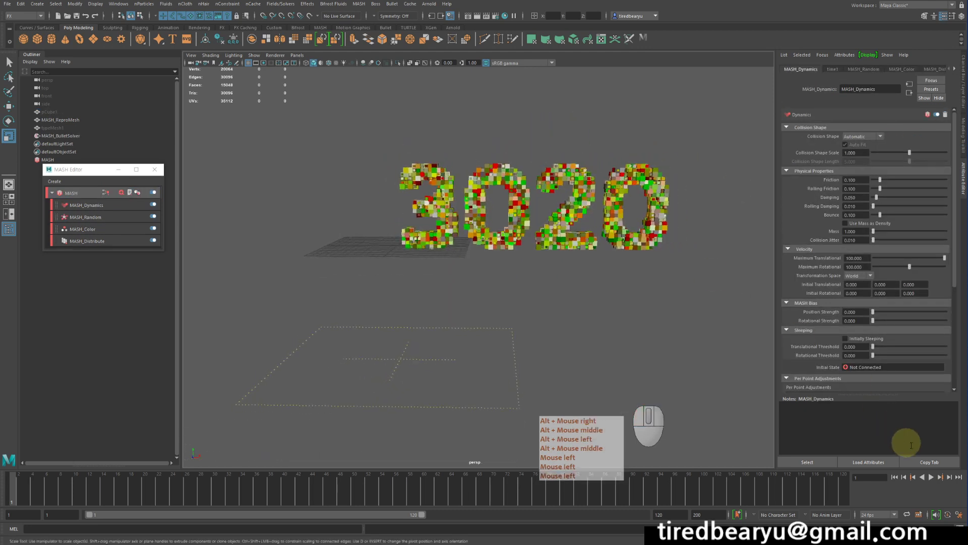
Play the dynamics simulation to watch the digits fall, stop it and return to the first frame
left_click(932, 477)
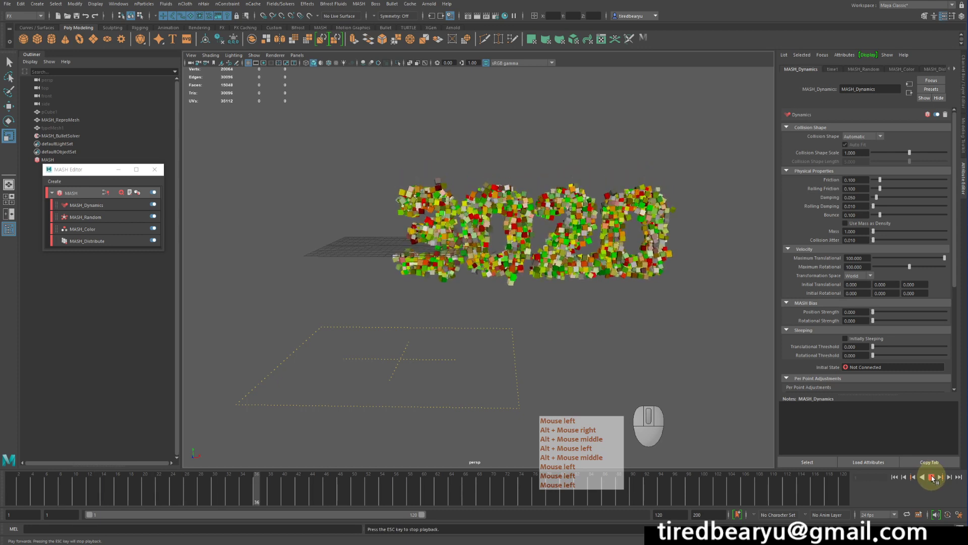
left_click(933, 478)
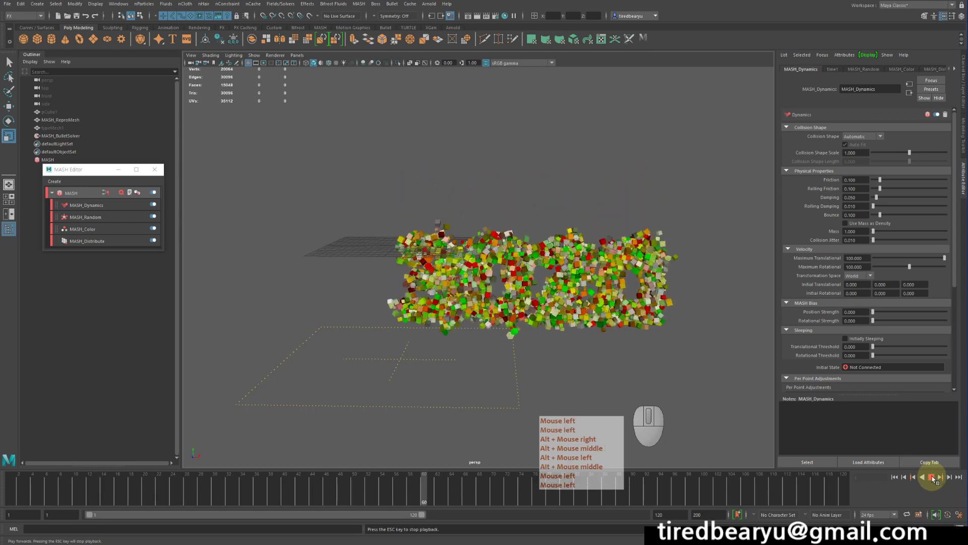
left_click(894, 477)
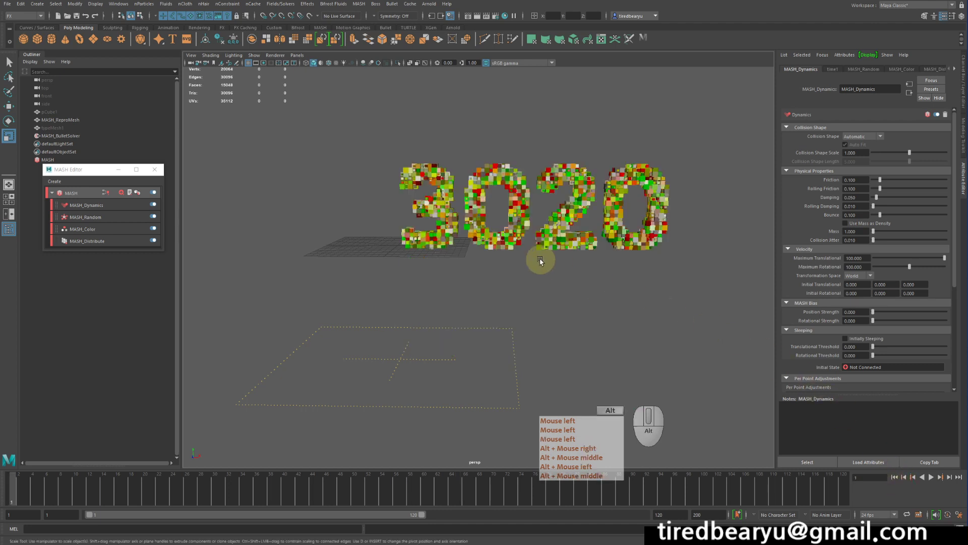
left_click_drag(540, 261, 587, 313, "alt")
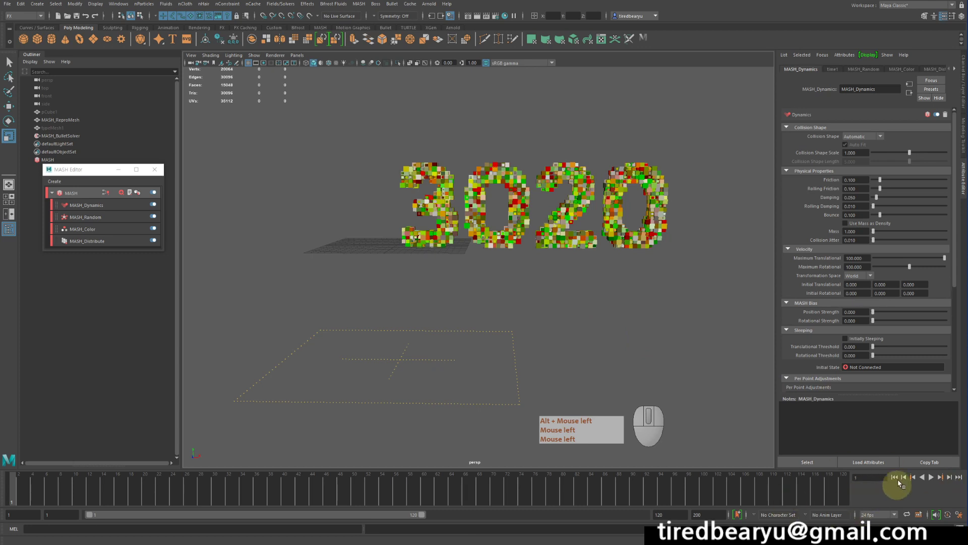
Set the Time Slider playback speed to Play every frame and save the preferences
left_click(960, 515)
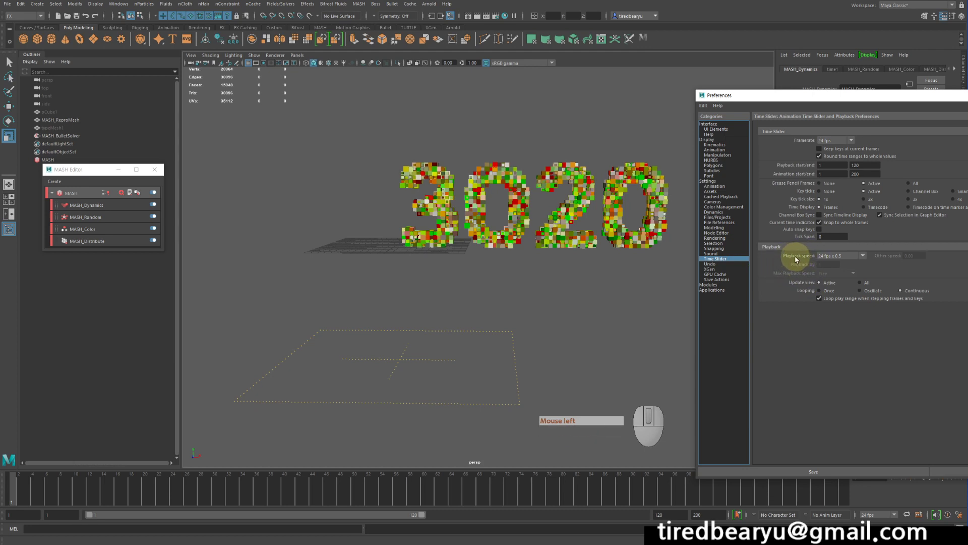
left_click(828, 256)
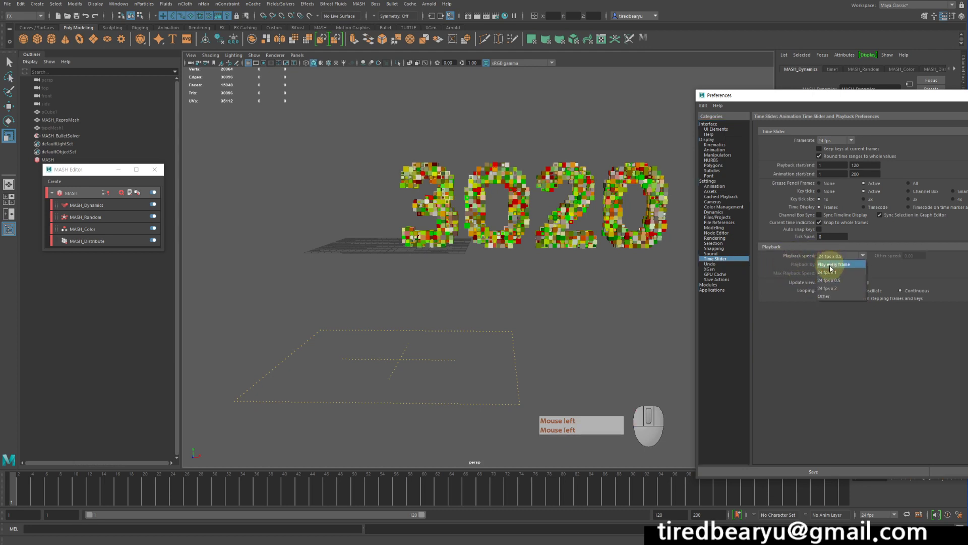
left_click(834, 265)
left_click(813, 471)
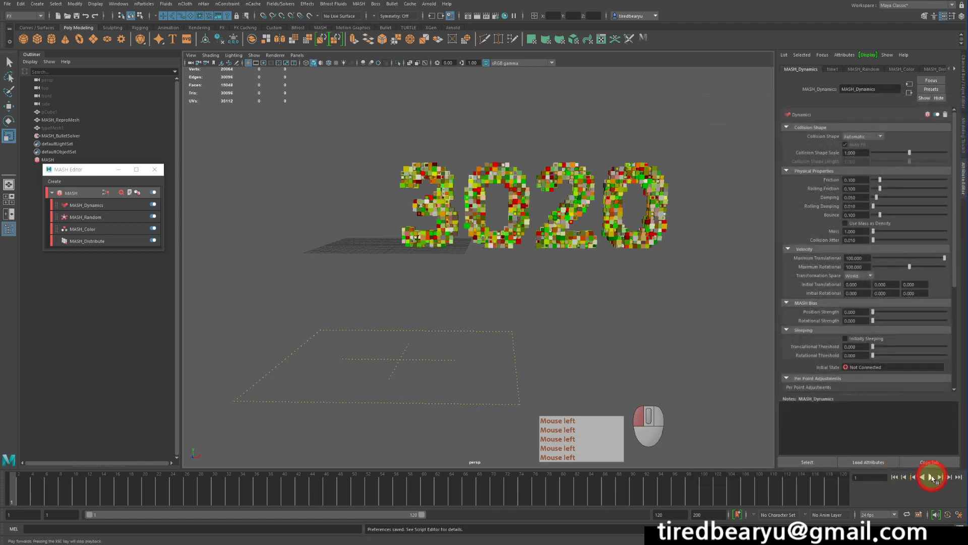
Play the simulation frame by frame to check the cubes' fall against the solver ground, and rewind it to the start
left_click(932, 478)
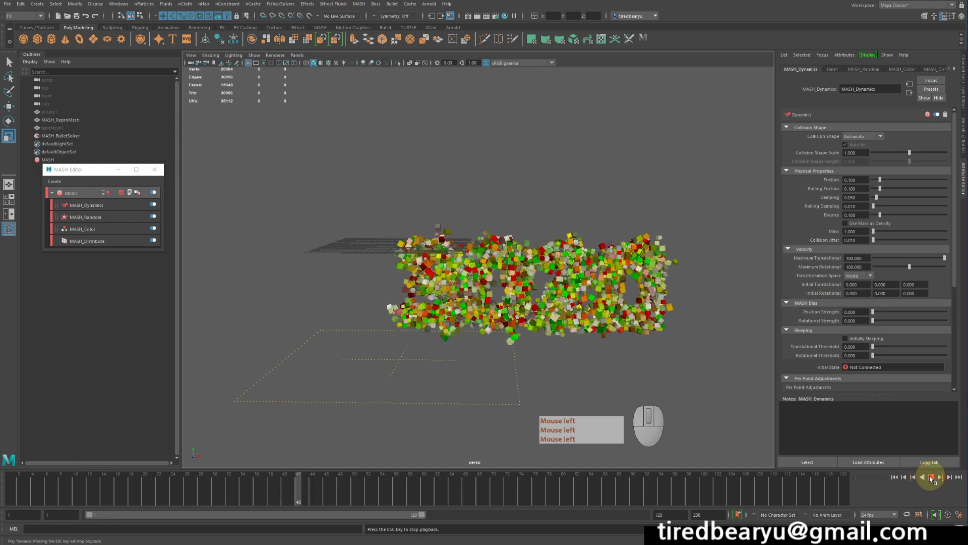
left_click(931, 477)
left_click(898, 480)
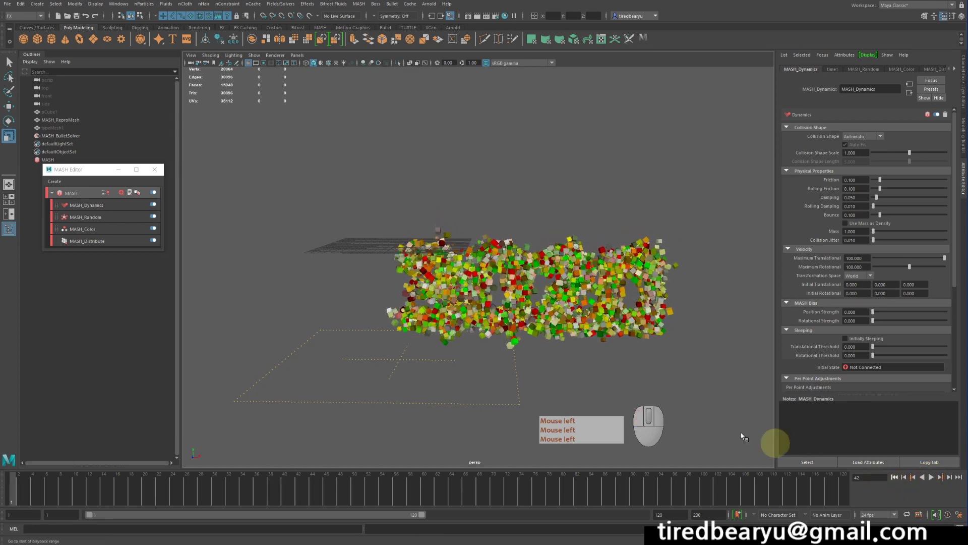
left_click_drag(528, 337, 540, 333, "alt")
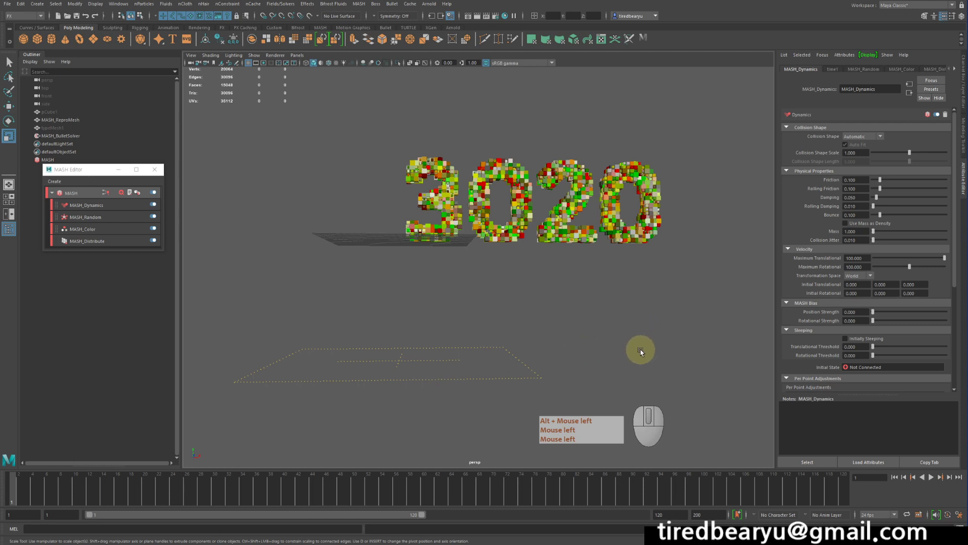
left_click_drag(641, 352, 615, 353, "alt")
left_click_drag(536, 134, 578, 144, "alt")
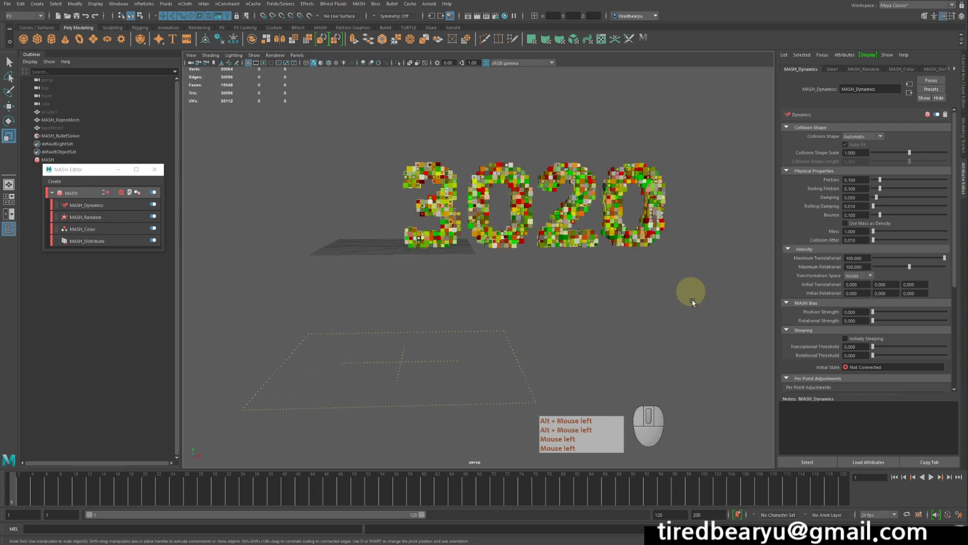
Select the MASH Bullet solver and raise its ground by setting Position Y to -10
middle_click_drag(587, 333, 578, 286, "alt")
left_click_drag(578, 286, 554, 288, "alt")
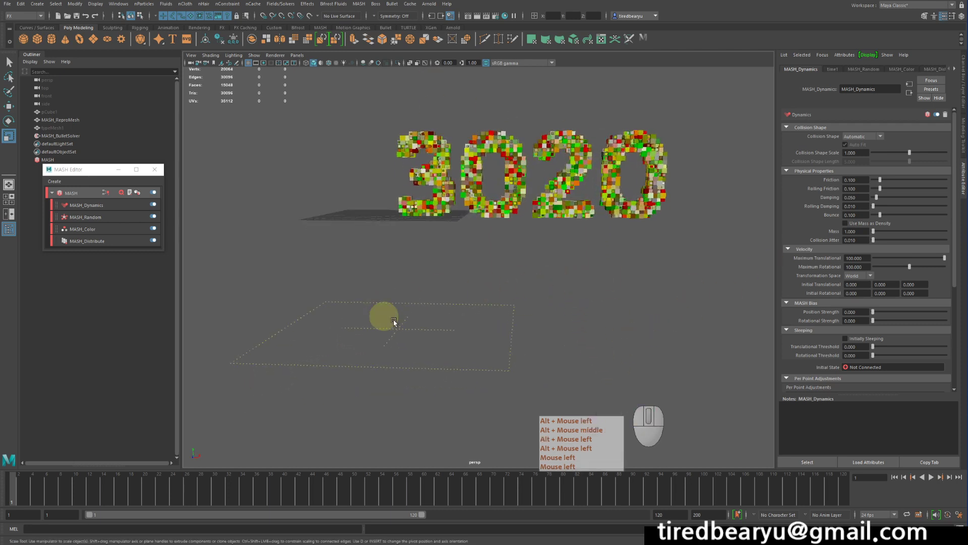
left_click_drag(398, 304, 524, 386)
left_click_drag(373, 344, 407, 314, "alt")
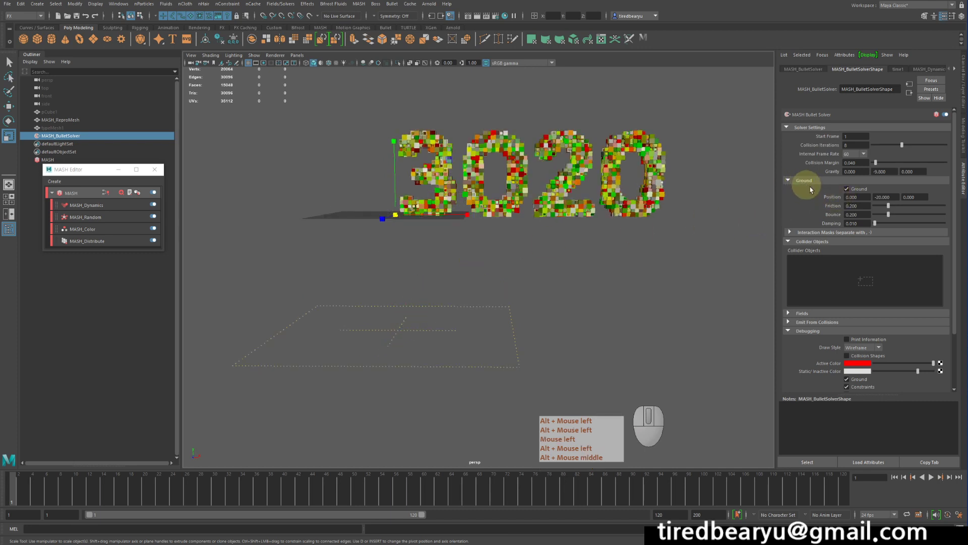
left_click(891, 197)
type("0")
key("Return")
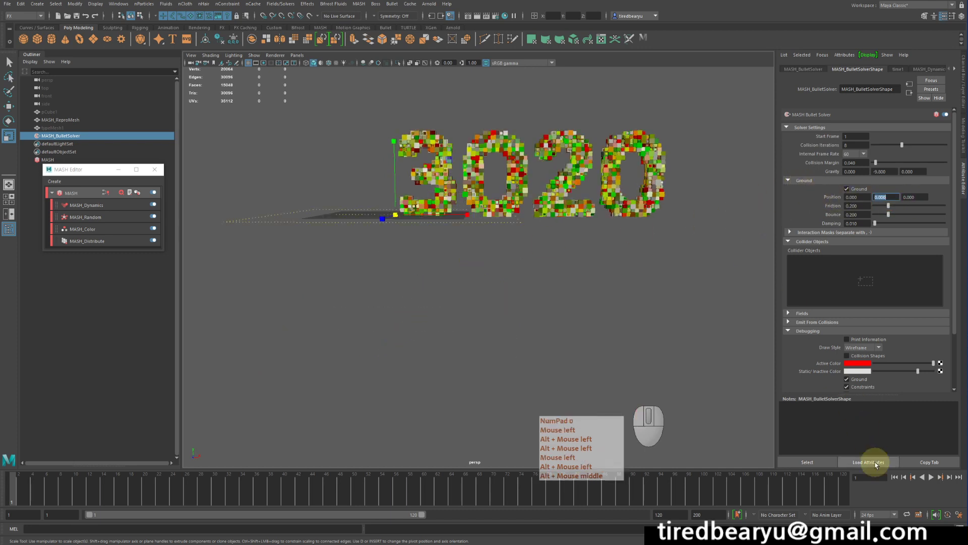
type("-1")
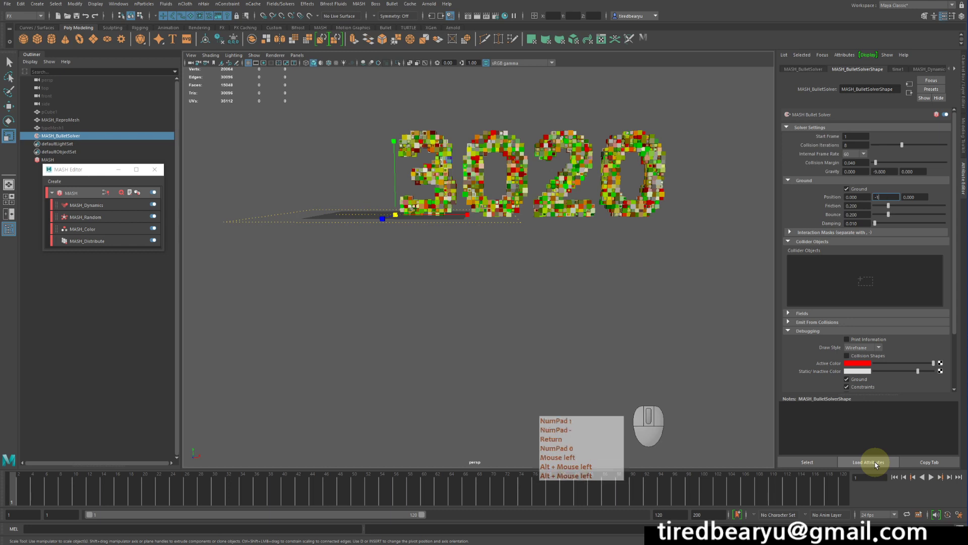
type("0")
key("Return")
left_click(493, 523, "alt")
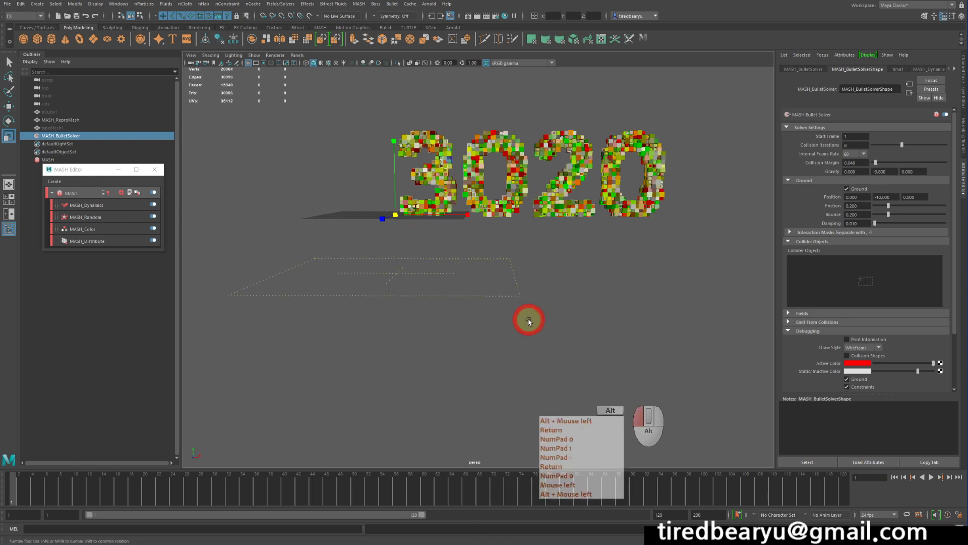
mouse_move(526, 318)
left_mouse_down("alt")
mouse_move(495, 312)
mouse_move(529, 333)
left_mouse_up("alt")
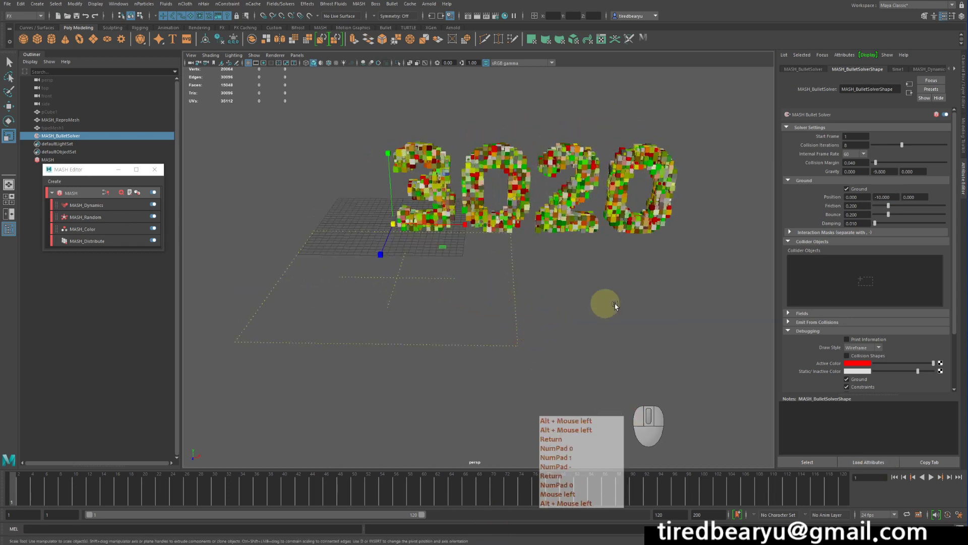
Run the simulation from the first frame to check how the cubes collide with the raised ground, rewinding after each playback
left_click_drag(724, 347, 667, 317, "alt")
right_click_drag(666, 316, 724, 323, "alt")
middle_click_drag(724, 323, 688, 336, "alt")
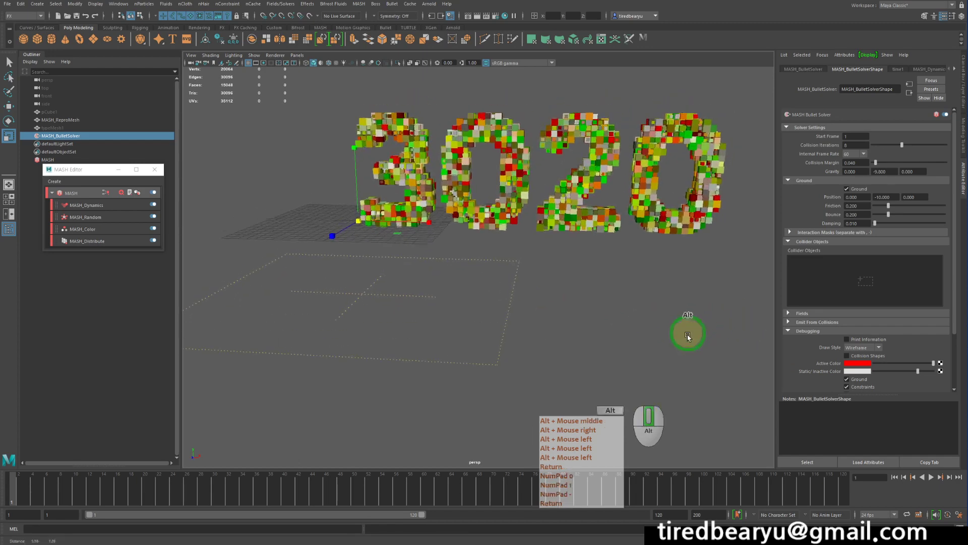
left_click_drag(688, 335, 689, 322, "alt")
right_click_drag(689, 322, 663, 321, "alt")
left_click_drag(663, 321, 665, 322, "alt")
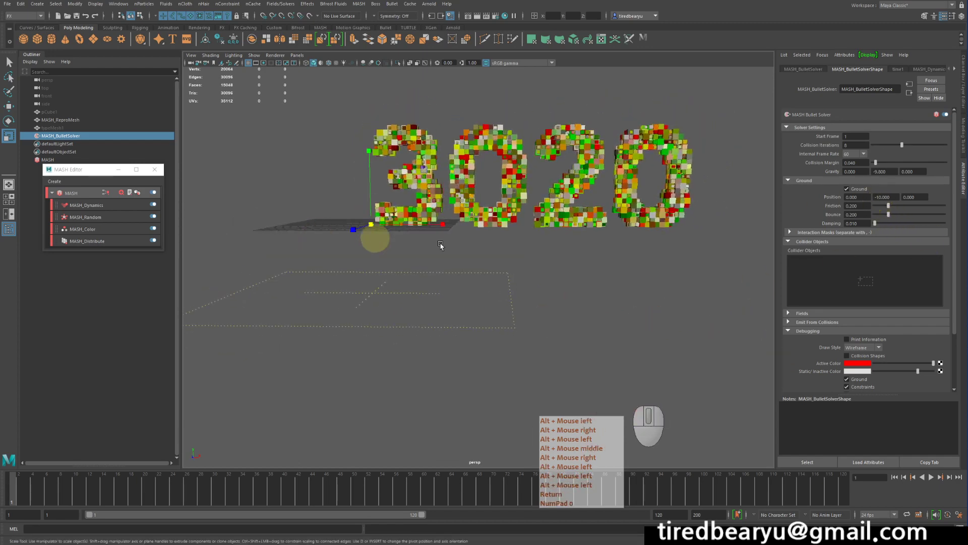
left_click(931, 477)
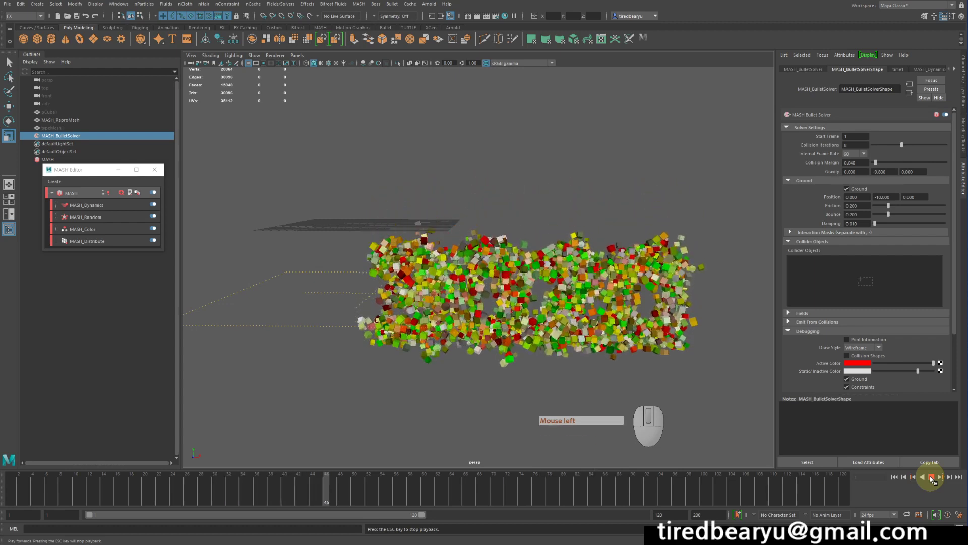
left_click(932, 477)
left_click(893, 478)
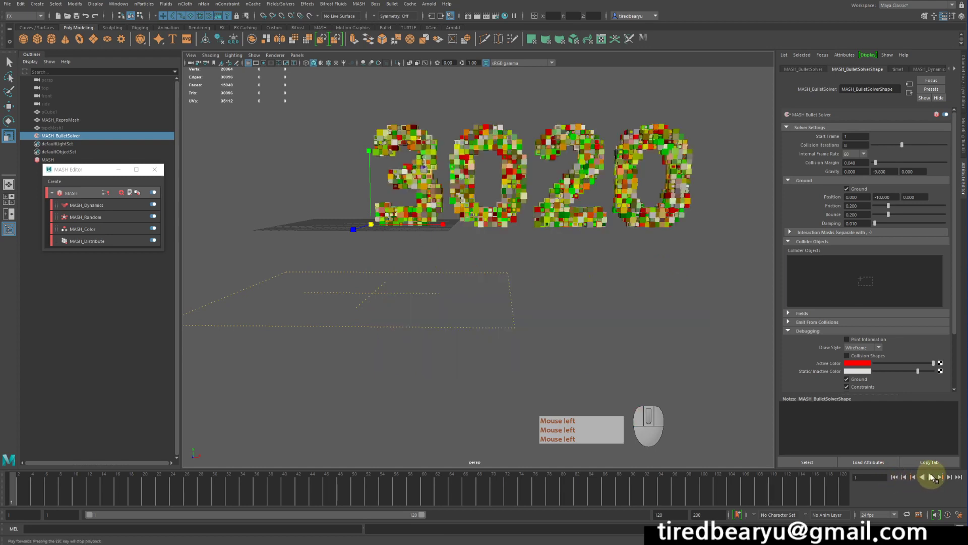
left_click(932, 478)
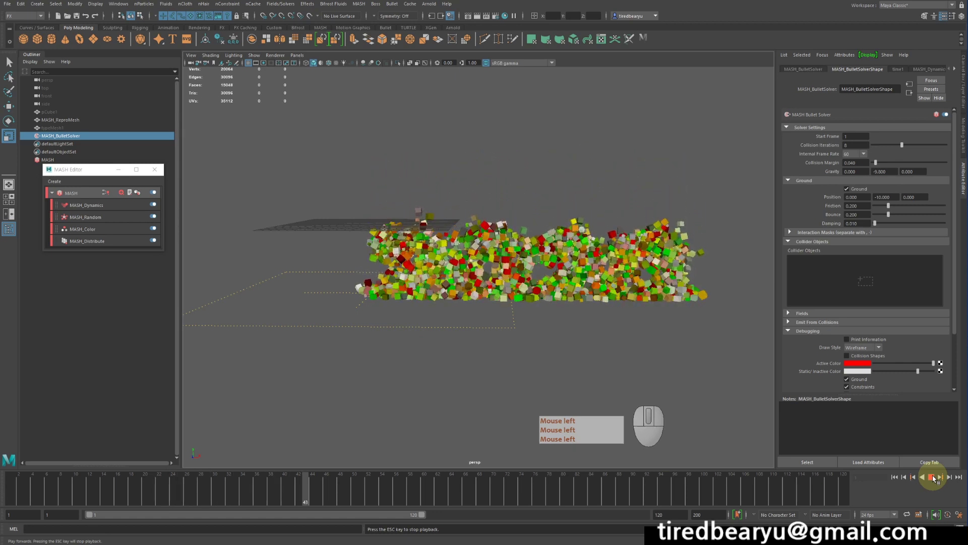
left_click(933, 477)
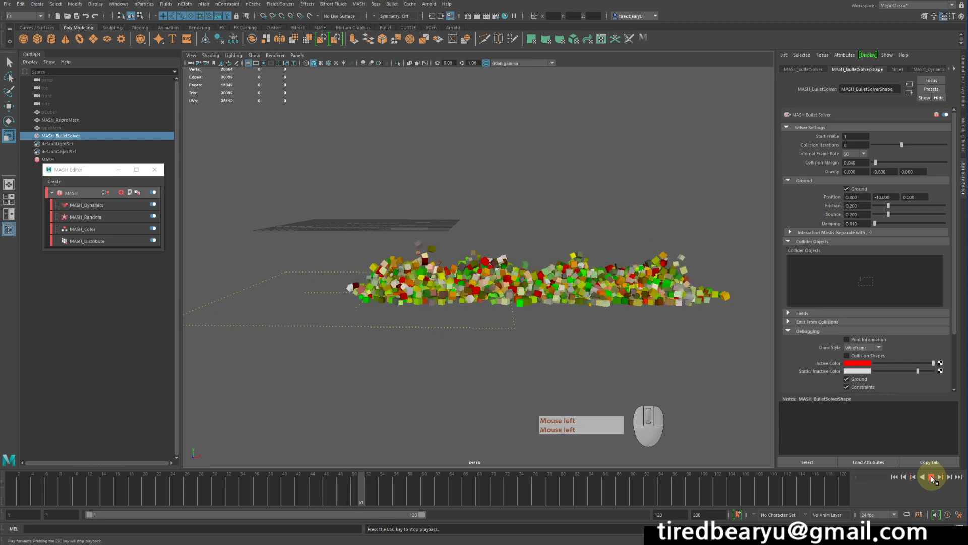
left_click(895, 478)
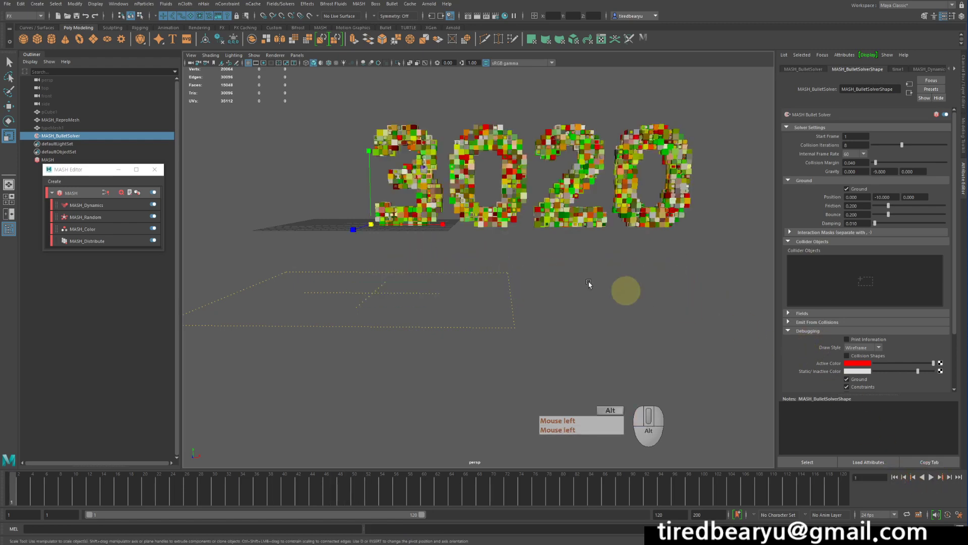
Create a new constraint in the Constraints section of the MASH_Dynamics node
left_click_drag(590, 281, 502, 241, "alt")
left_click_drag(597, 234, 575, 199, "alt")
right_click_drag(575, 199, 619, 214, "alt")
middle_click_drag(619, 214, 613, 287, "alt")
left_click_drag(613, 288, 565, 254, "alt")
right_click_drag(565, 254, 514, 257, "alt")
left_click_drag(514, 257, 509, 245, "alt")
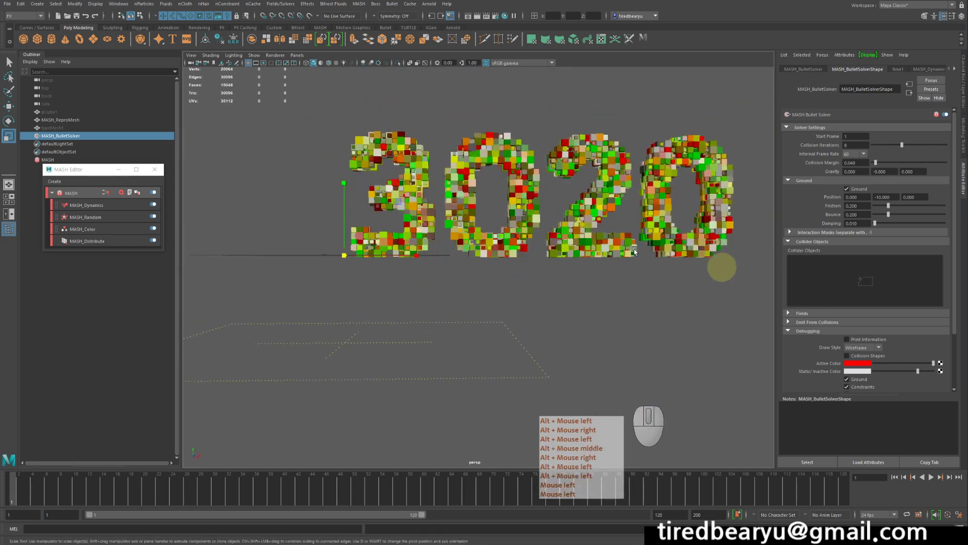
left_click(87, 206)
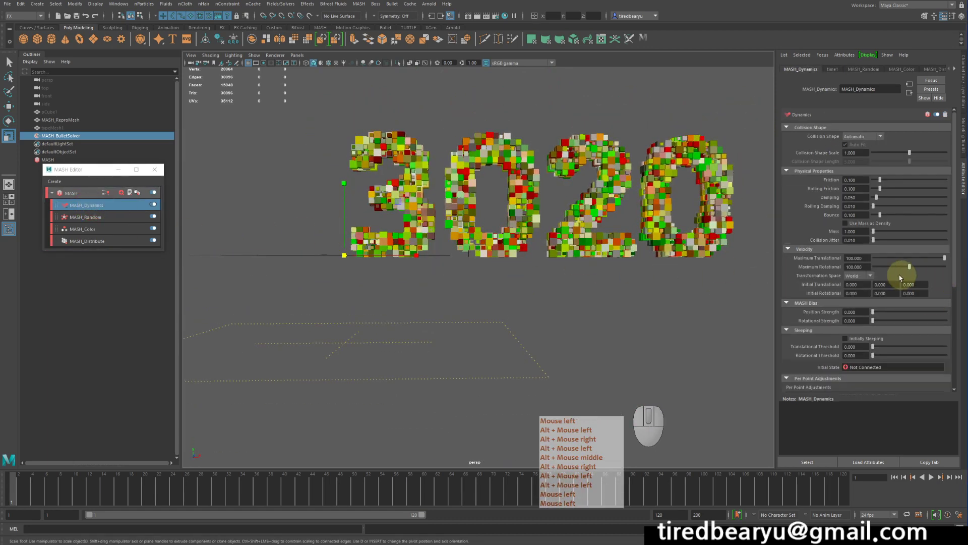
scroll(900, 278, "down", 5)
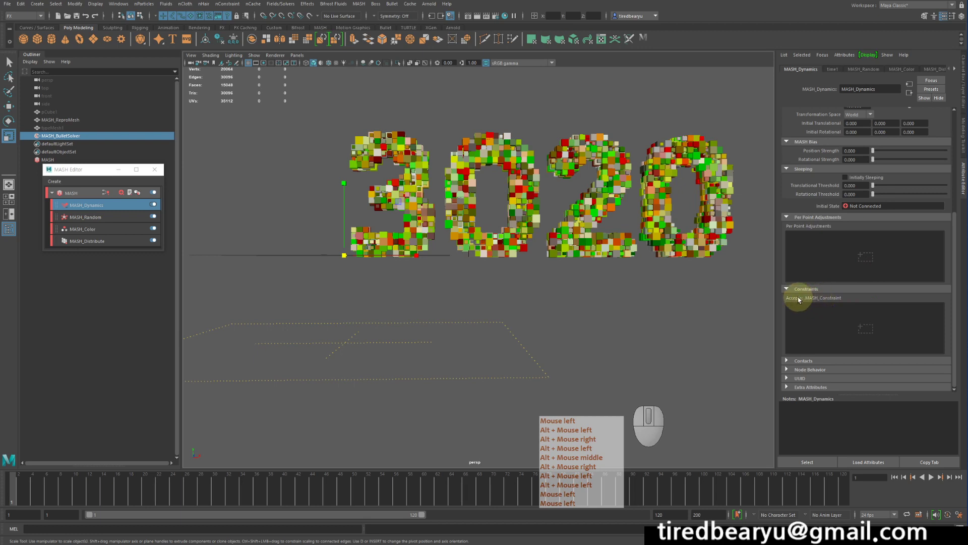
right_click(834, 315)
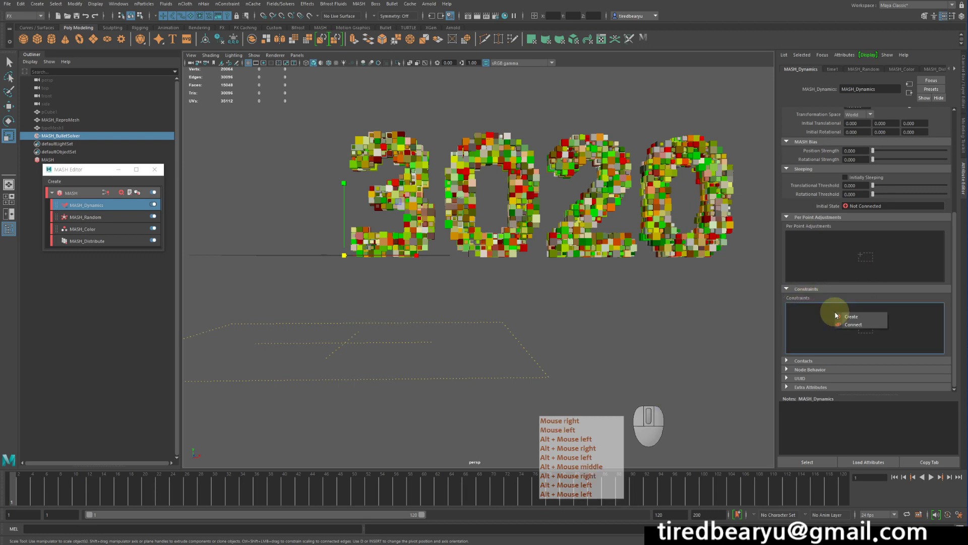
left_click(863, 316)
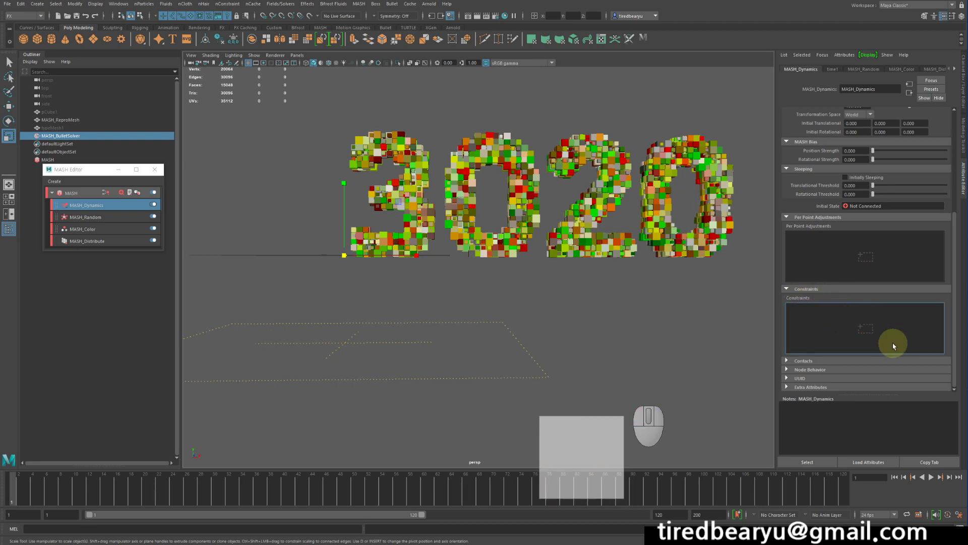
Display the scene in wireframe and examine the constraint links between the cubes up close
left_click(644, 282, "alt")
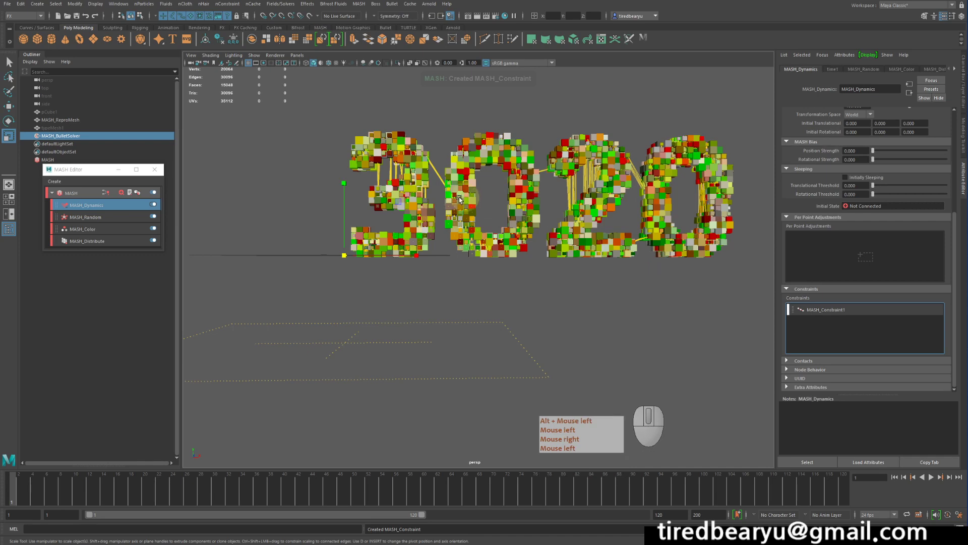
left_click_drag(437, 166, 441, 168, "alt")
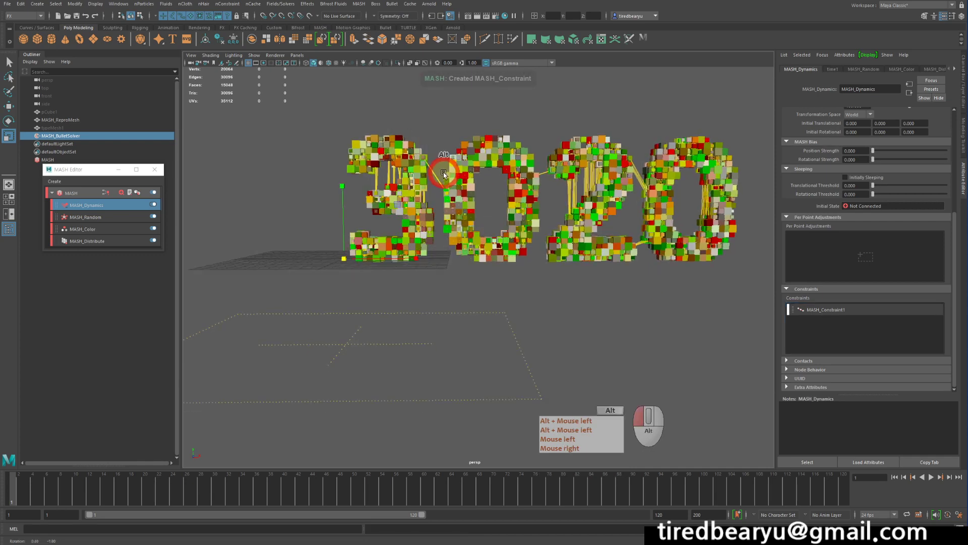
key("4")
left_click_drag(504, 201, 535, 213, "alt")
right_click_drag(535, 213, 553, 218, "alt")
middle_click_drag(554, 218, 522, 231, "alt")
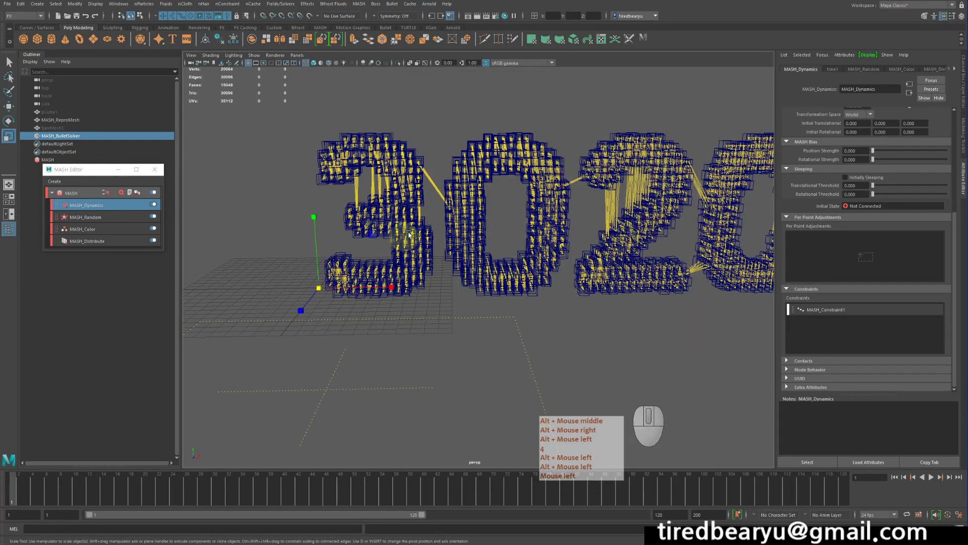
Open the MASH_Constraint1 settings and set its Search Distance to about 1.386, checking the links between the digits
left_click_drag(469, 239, 504, 230, "alt")
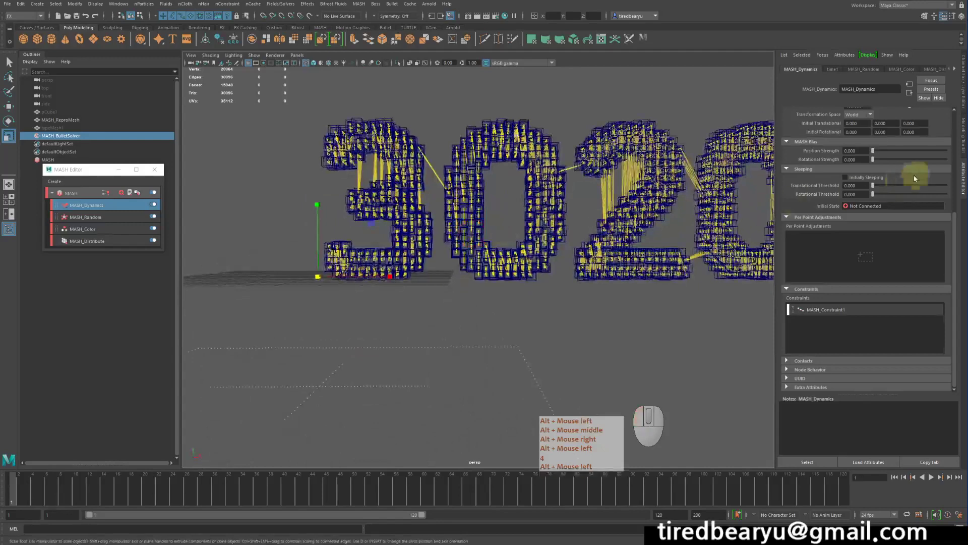
scroll(898, 178, "up", 6)
scroll(880, 217, "down", 6)
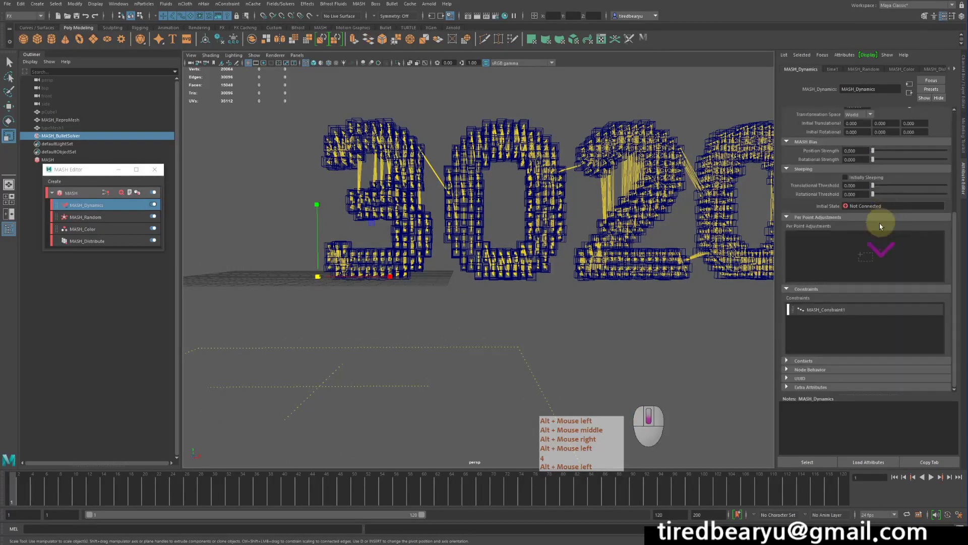
double_click(822, 310)
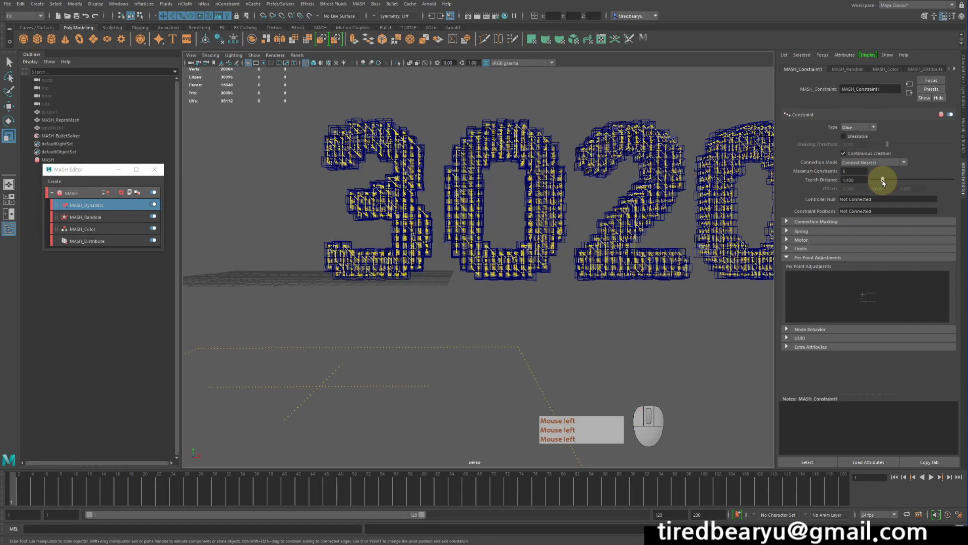
left_click_drag(877, 183, 872, 180)
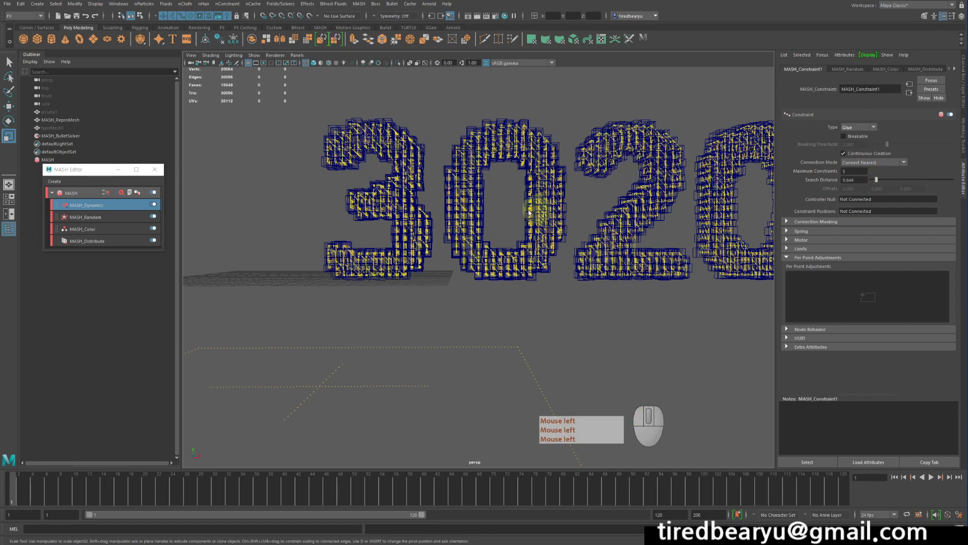
left_click(889, 180)
left_click_drag(466, 249, 477, 245, "alt")
left_click(883, 180)
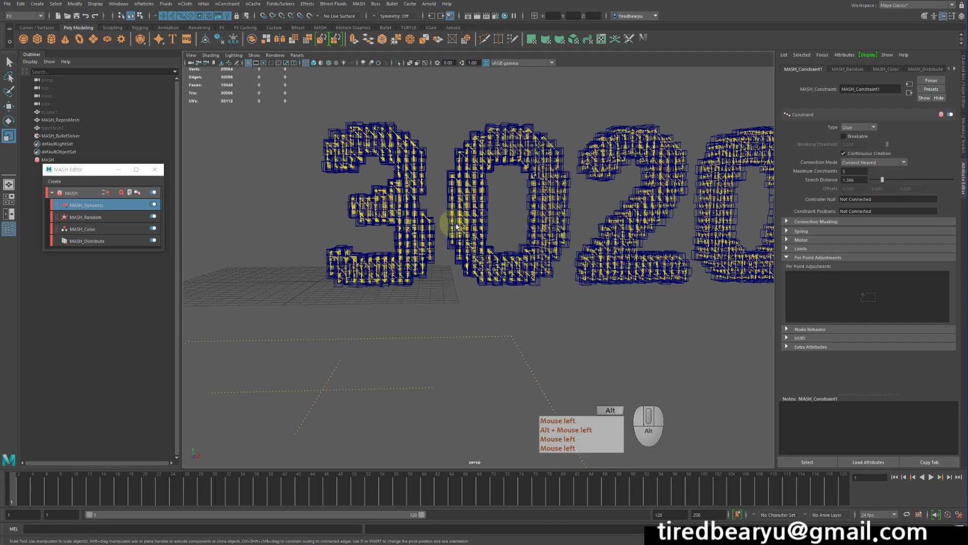
mouse_move(458, 222)
left_mouse_down("alt")
mouse_move(519, 221)
mouse_move(417, 238)
mouse_move(456, 214)
left_mouse_up("alt")
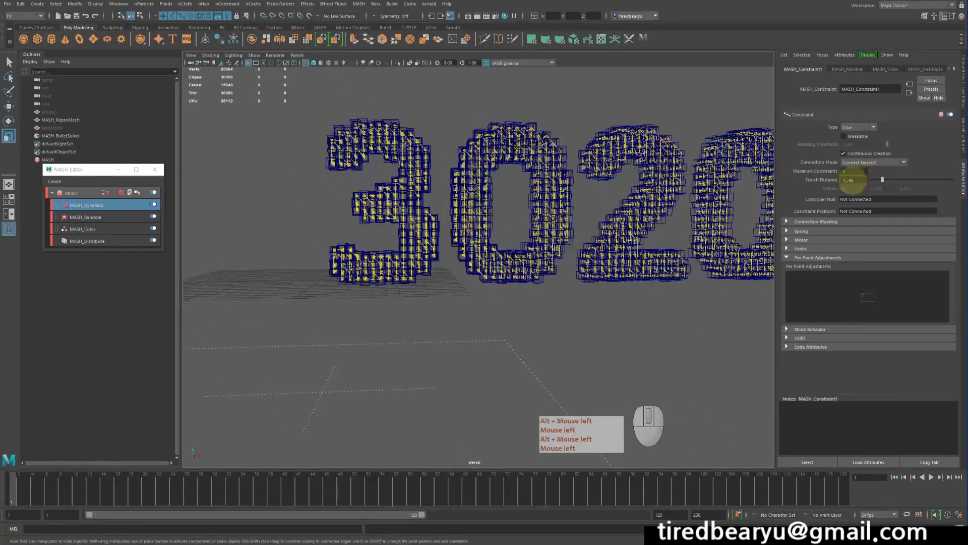
left_click_drag(558, 216, 562, 212, "alt")
middle_click_drag(563, 212, 550, 243, "alt")
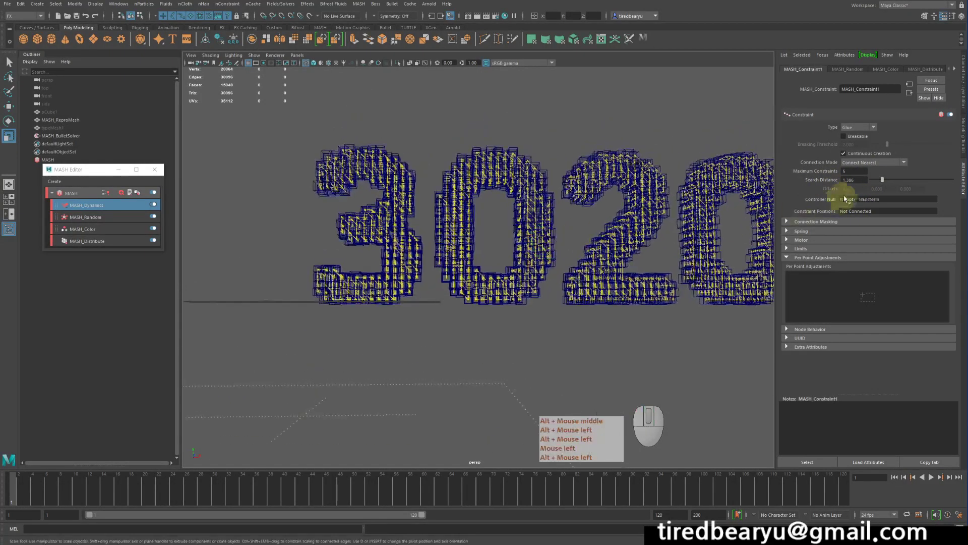
Set the constraint's Maximum Constraints to 1 and examine the links between the cubes up close
left_click(856, 171)
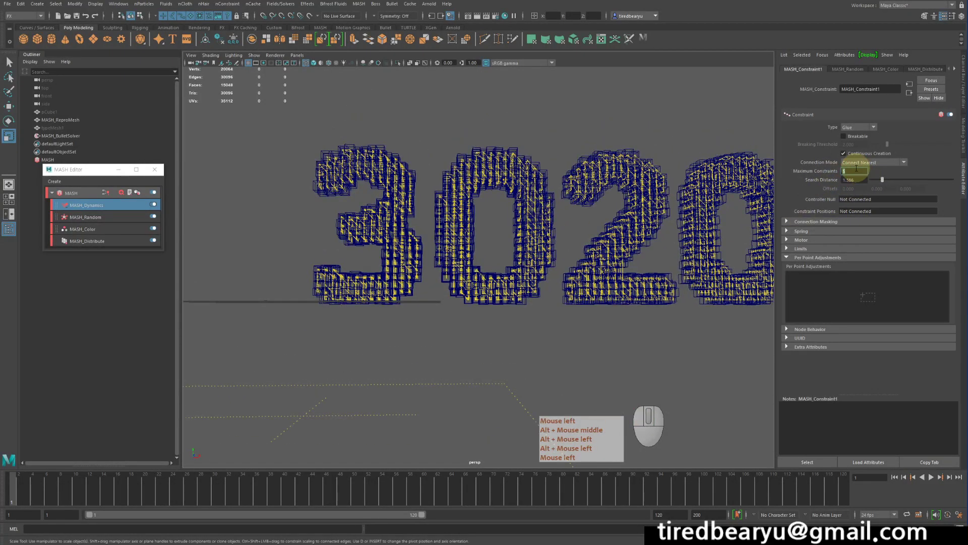
type("1")
key("Return")
left_click_drag(567, 176, 497, 184, "alt")
right_click_drag(497, 183, 587, 201, "alt")
middle_click_drag(497, 212, 524, 196, "alt")
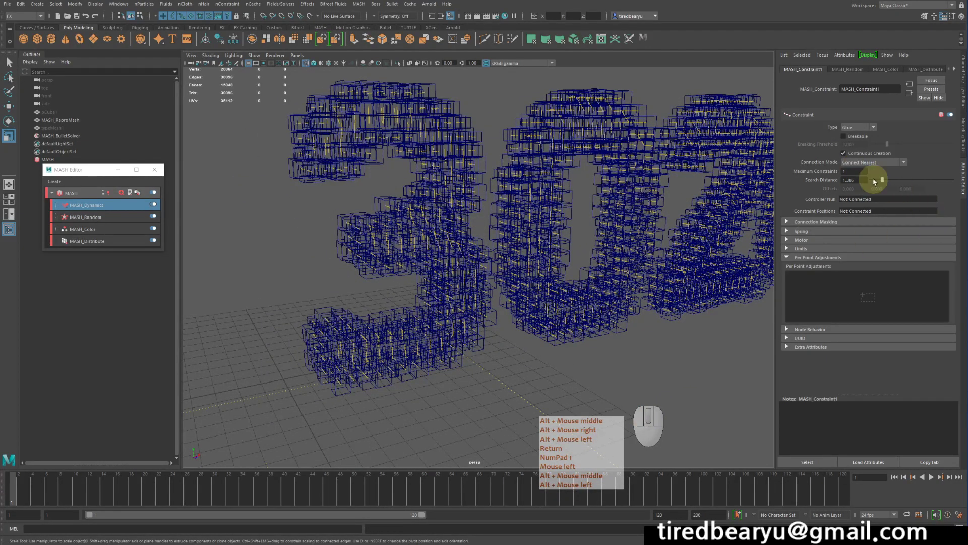
Set the constraint's Maximum Constraints to 5 and inspect the links between the cubes
double_click(856, 172)
type("5")
key("Return")
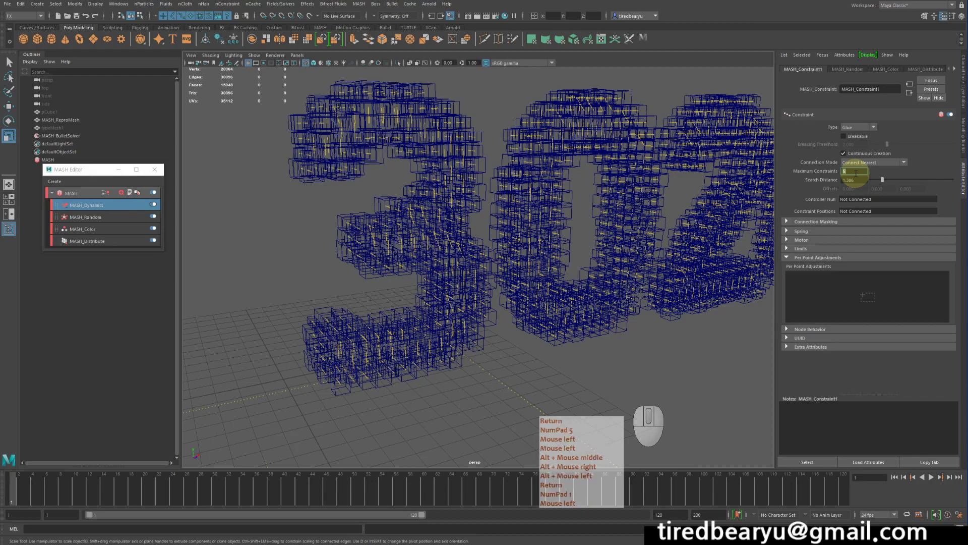
left_click_drag(515, 259, 442, 244, "alt")
middle_click_drag(421, 168, 490, 193, "alt")
right_click_drag(490, 192, 456, 190, "alt")
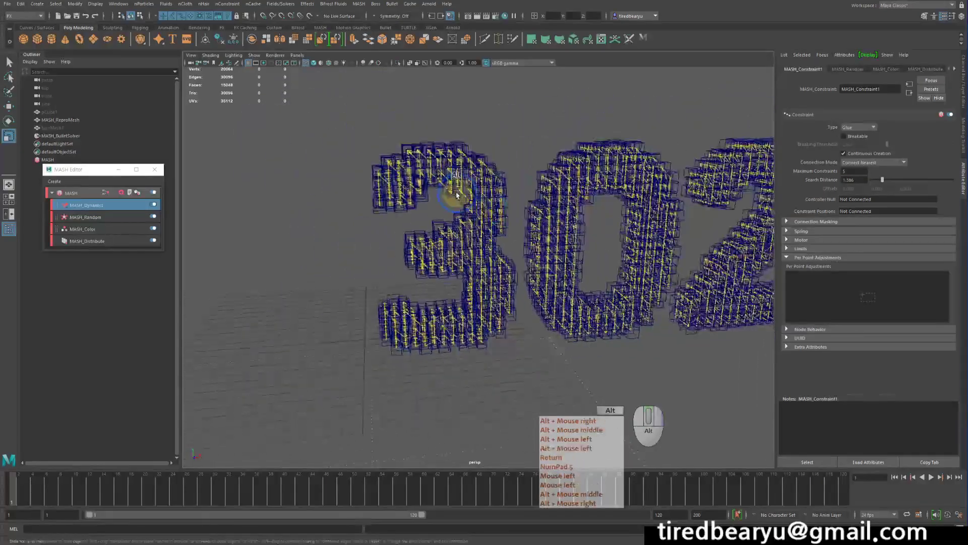
Display the text shaded, play the simulation to check how the glued cubes land, and rewind to the first frame
mouse_move(762, 274)
right_mouse_down("alt")
mouse_move(664, 275)
mouse_move(625, 262)
right_mouse_up("alt")
middle_click_drag(625, 262, 564, 242, "alt")
left_click_drag(564, 242, 545, 228, "alt")
right_click_drag(545, 228, 525, 223, "alt")
key("5")
left_click_drag(602, 298, 655, 327, "alt")
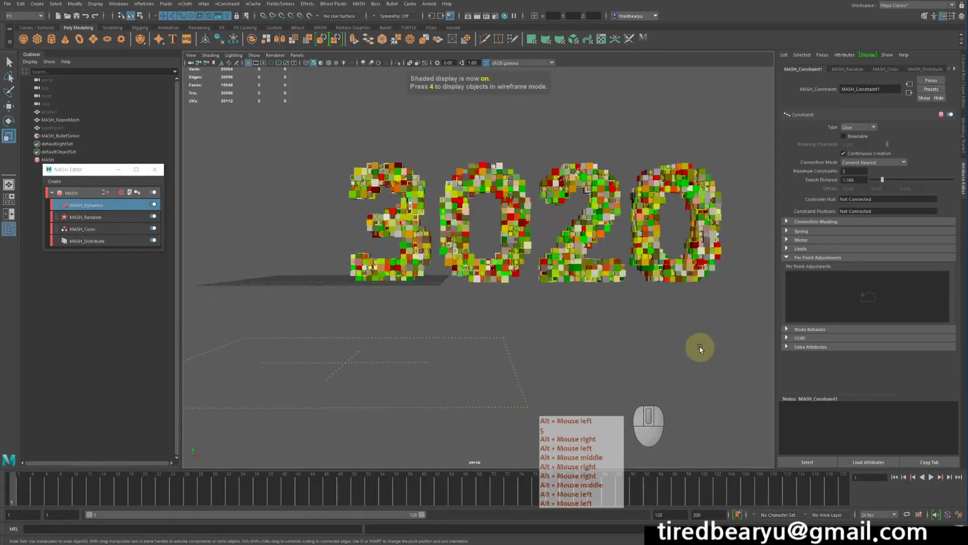
left_click(931, 478)
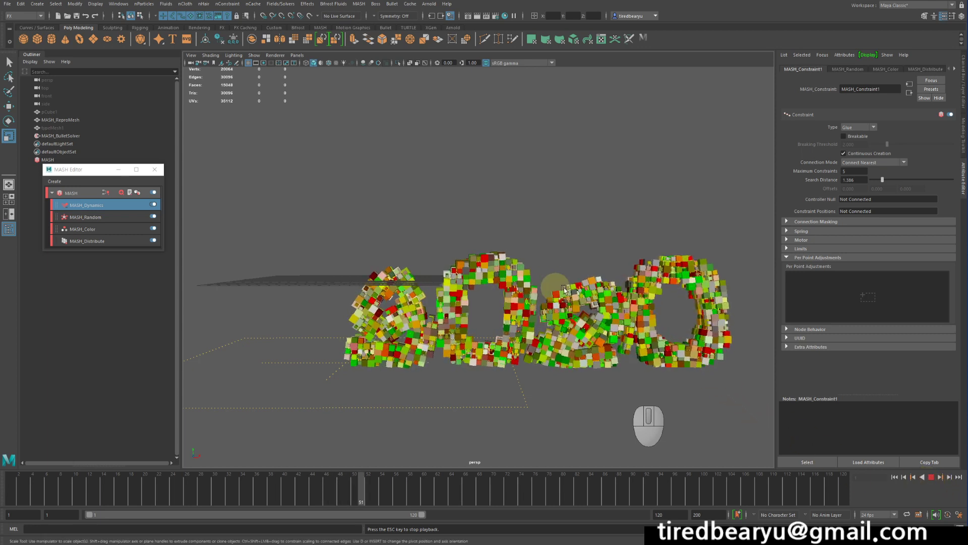
left_click(934, 478)
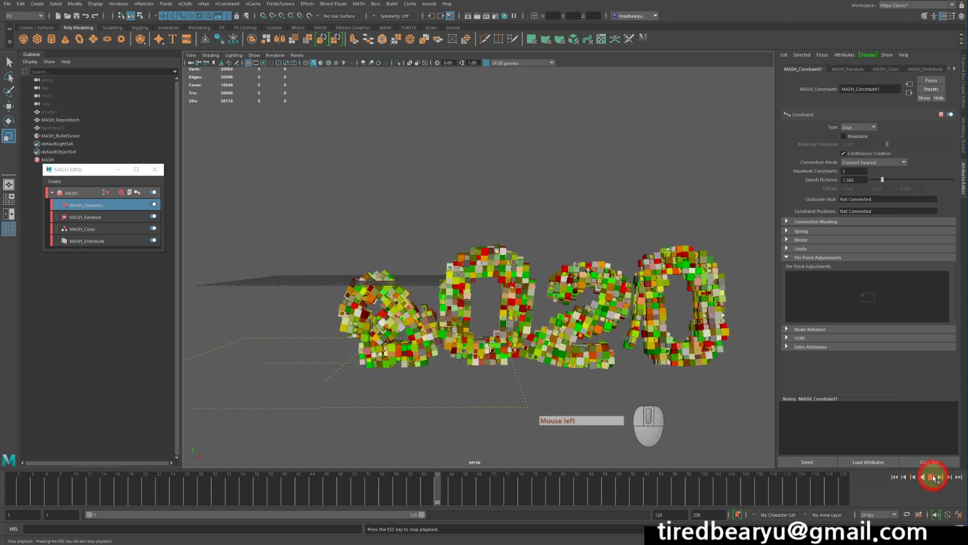
left_click(898, 478)
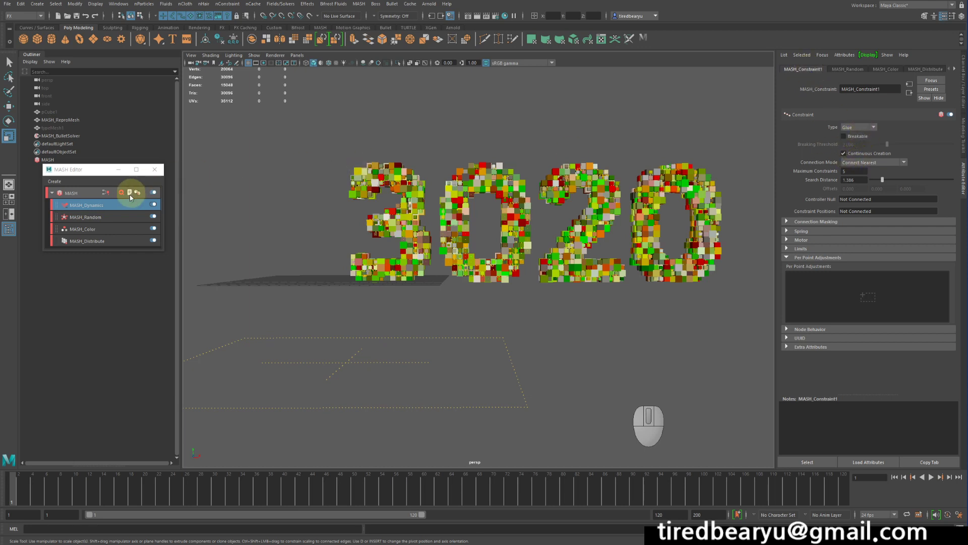
Make MASH_Constraint1 breakable and set its Breaking Threshold to 20
left_click(108, 206)
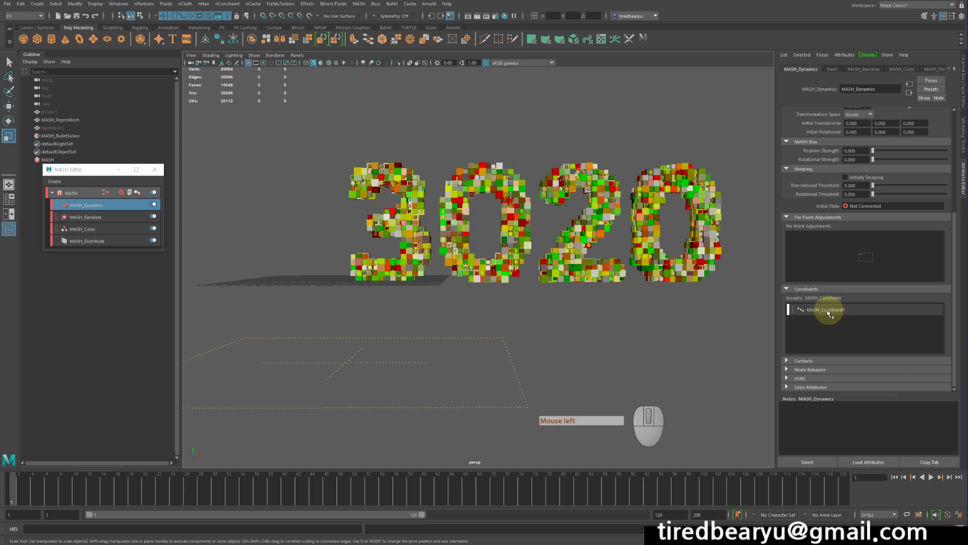
double_click(846, 311)
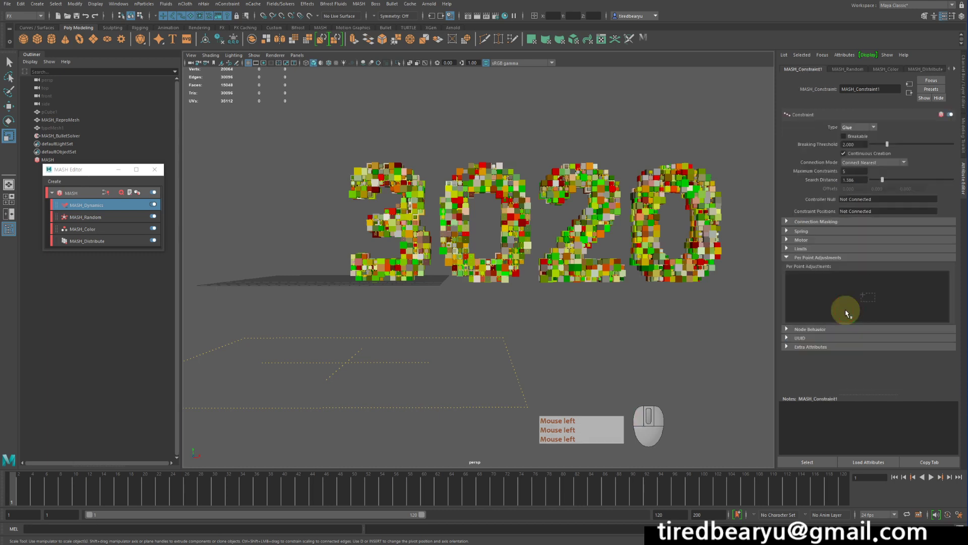
left_click(866, 137)
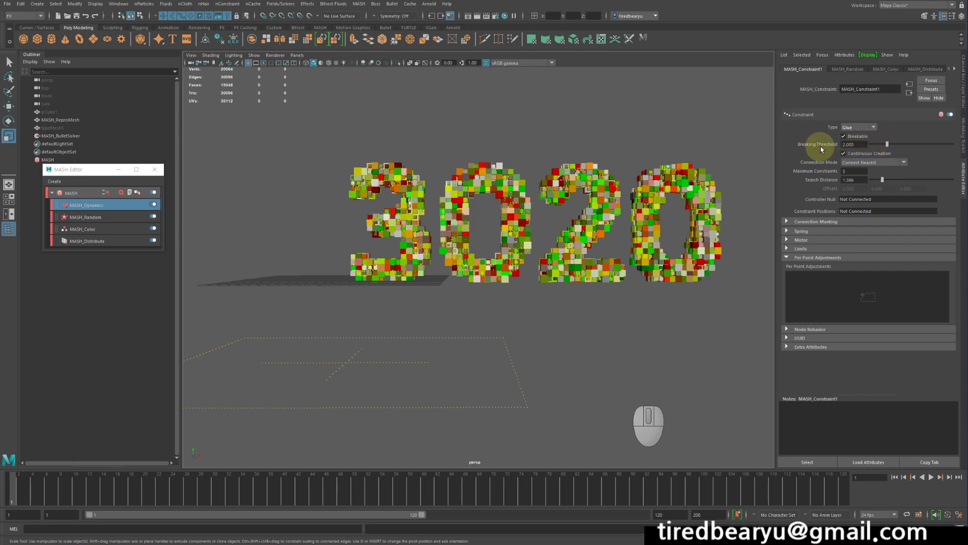
left_click(862, 143)
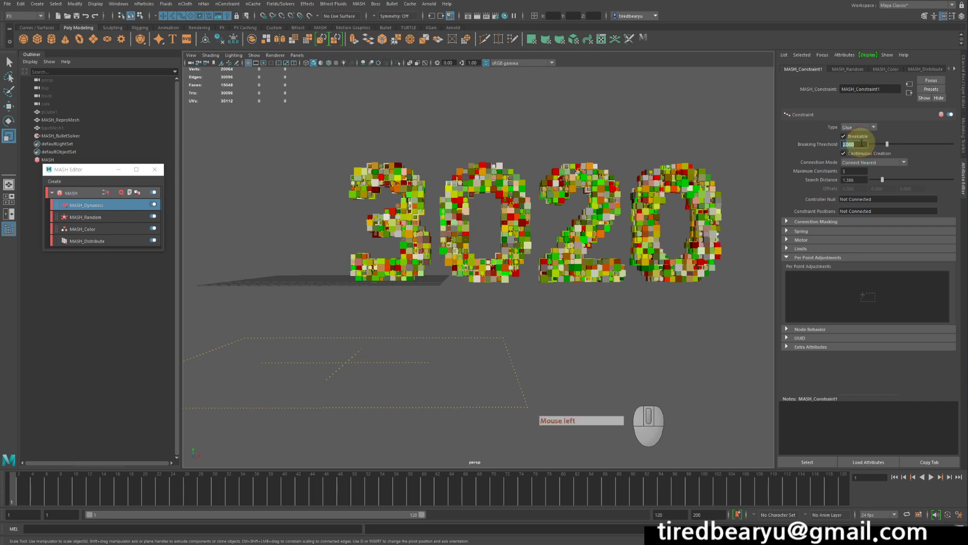
type("20")
key("Return")
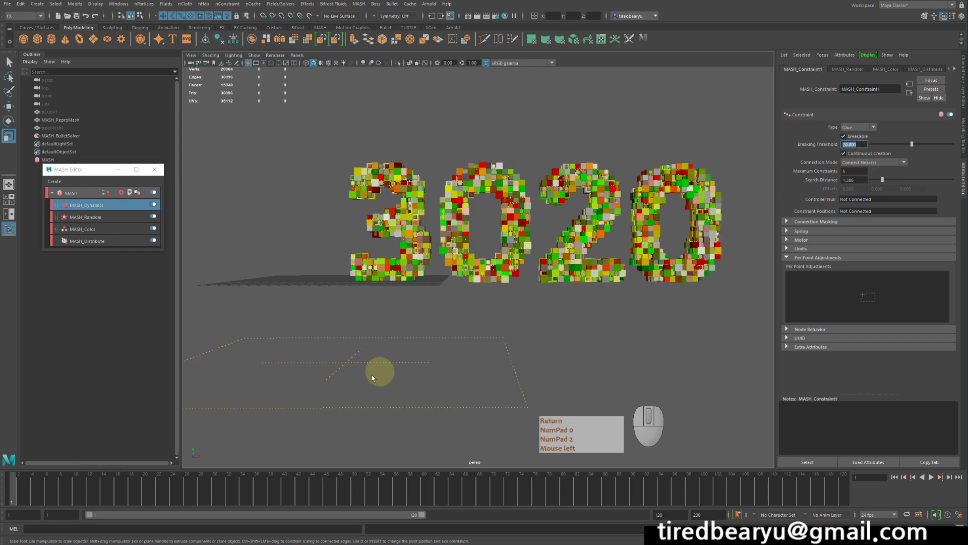
Key the constraint's Breaking Threshold at 20 on frame 40 and at 0 on frame 50
left_click(283, 482)
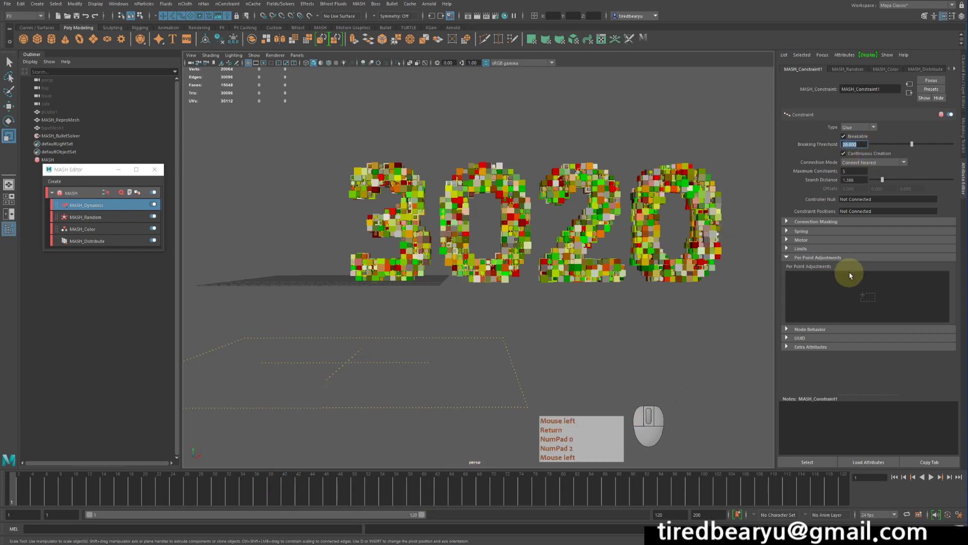
right_click_drag(857, 144, 866, 156)
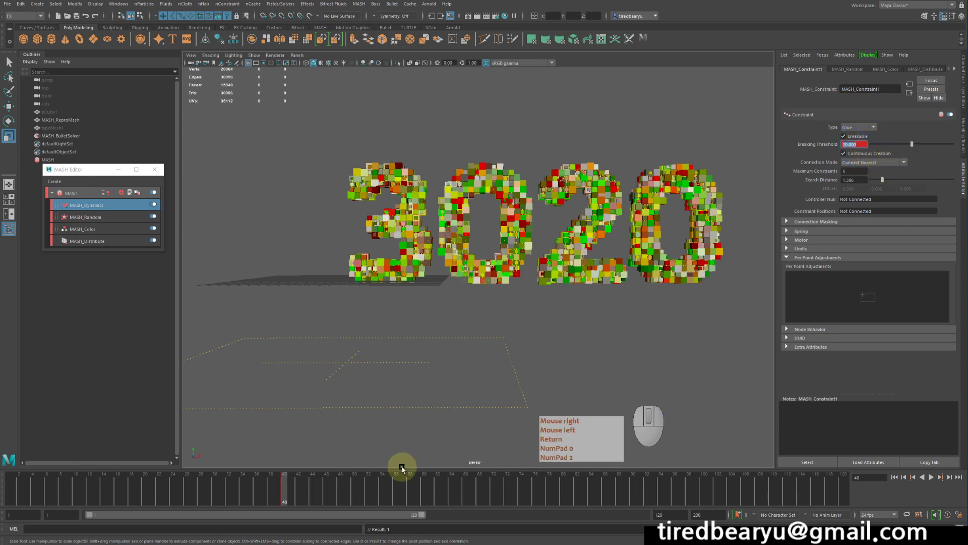
left_click(352, 494)
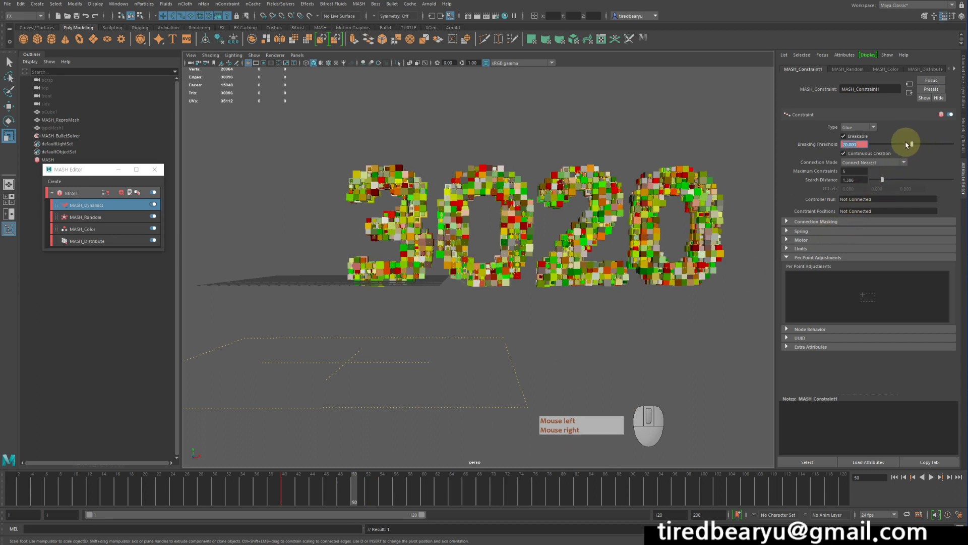
left_click_drag(906, 145, 838, 143)
right_click_drag(849, 143, 860, 156)
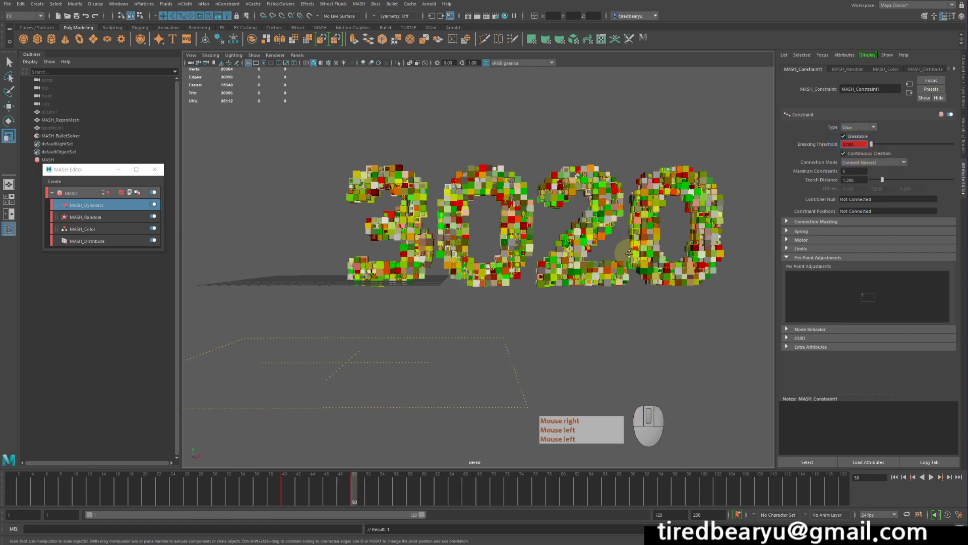
Play the simulation from the first frame with the playback range extended to frame 200, then stop and rewind it
left_click_drag(622, 278, 615, 277, "alt")
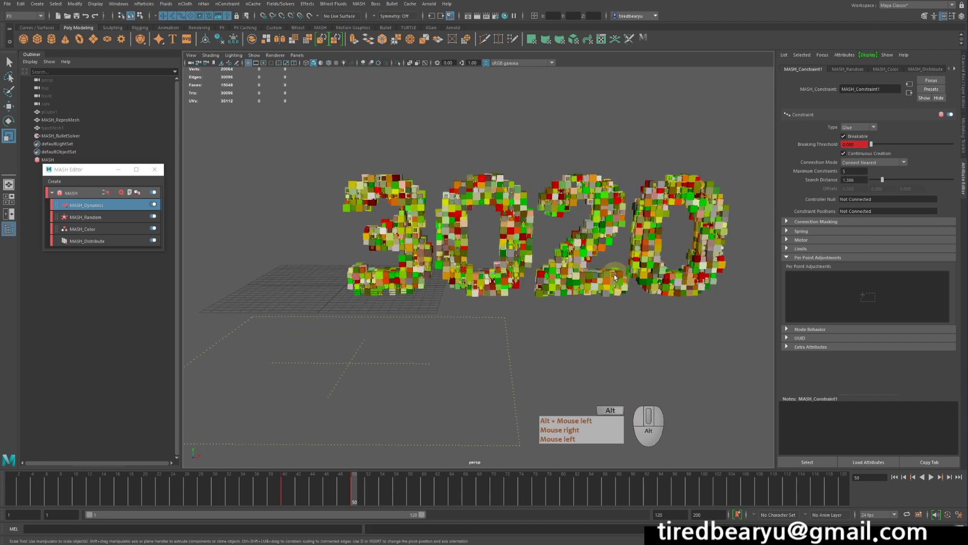
middle_click_drag(615, 277, 626, 246, "alt")
left_click_drag(626, 246, 636, 232, "alt")
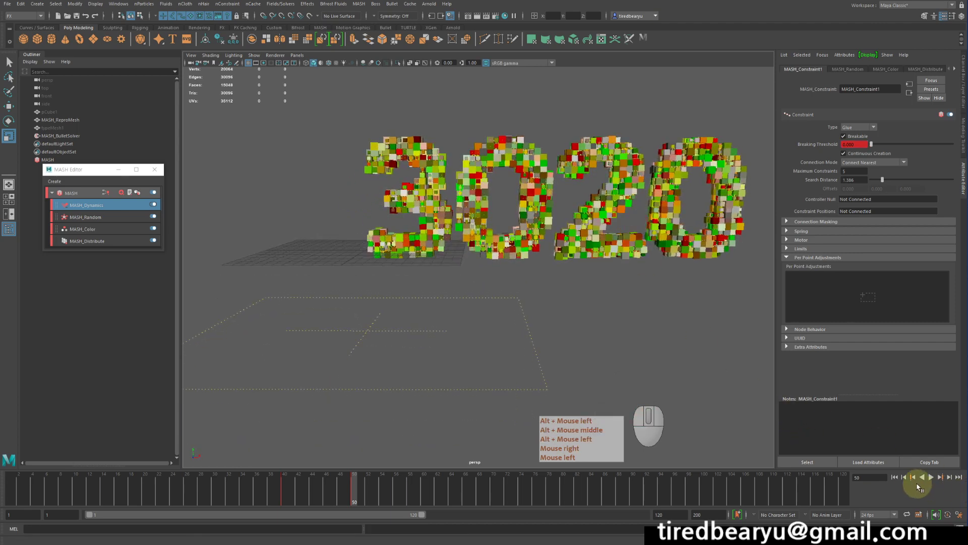
left_click(895, 477)
left_click(932, 478)
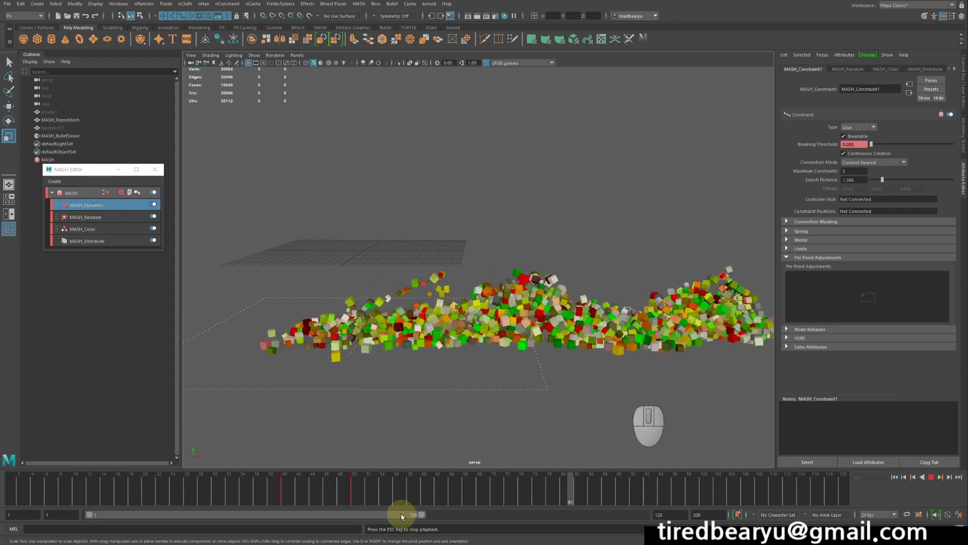
double_click(401, 513)
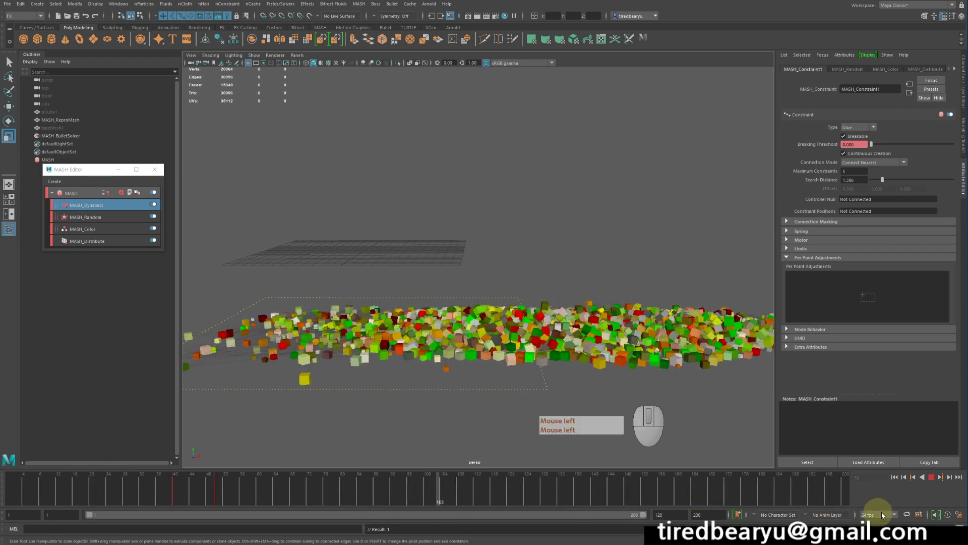
left_click_drag(723, 394, 721, 398, "alt")
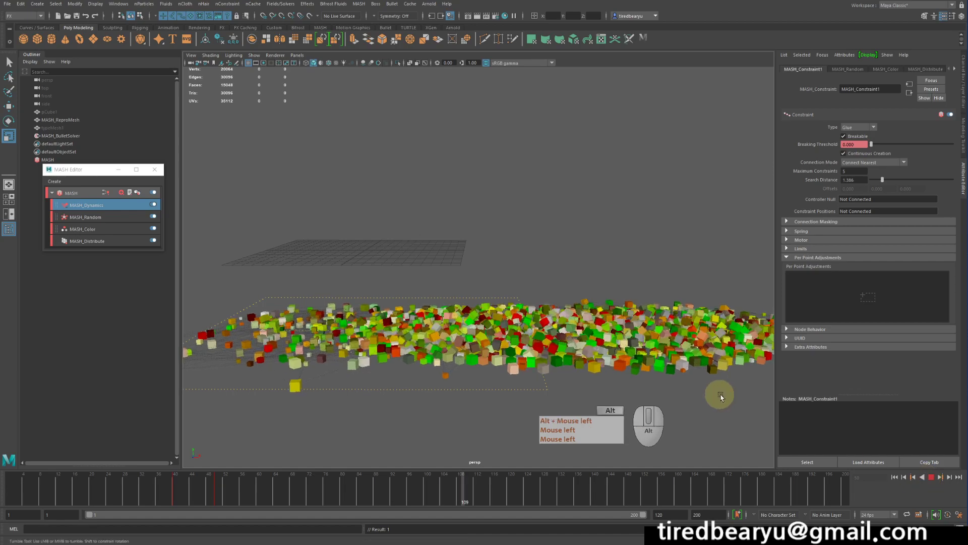
left_click(931, 479)
left_click_drag(656, 429, 689, 326, "alt")
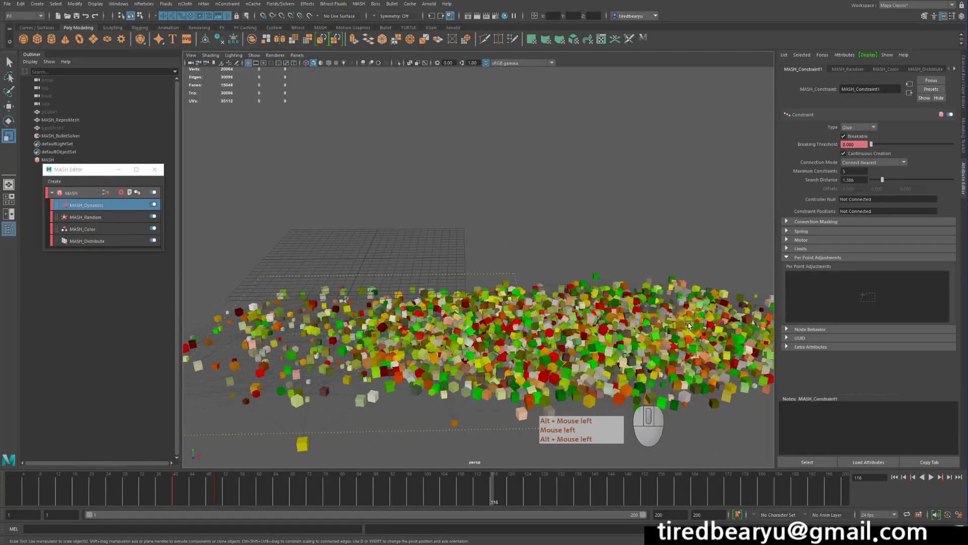
left_click(895, 478)
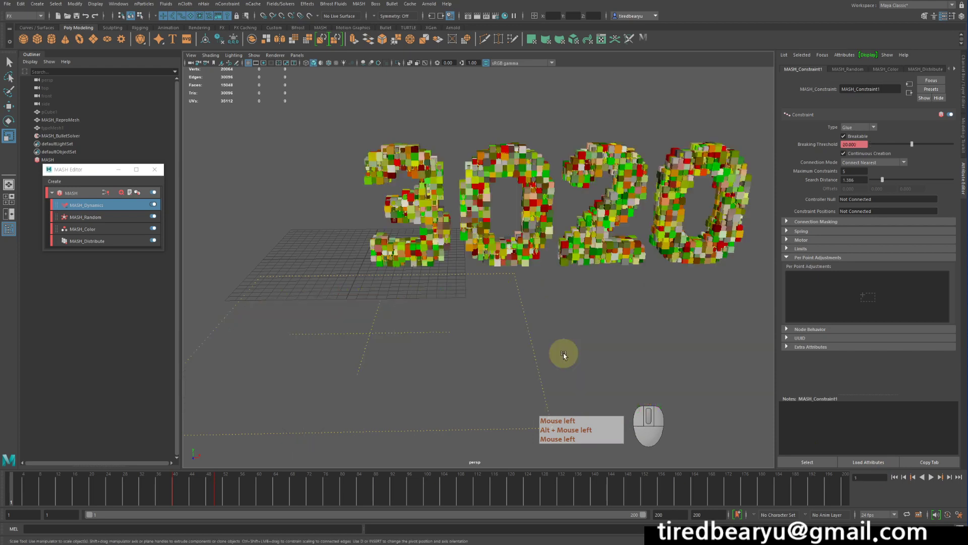
Set the MASH_Dynamics node's Collision Shape to Box, its Friction to 1 and its Bounce to 0
left_click_drag(562, 352, 529, 332)
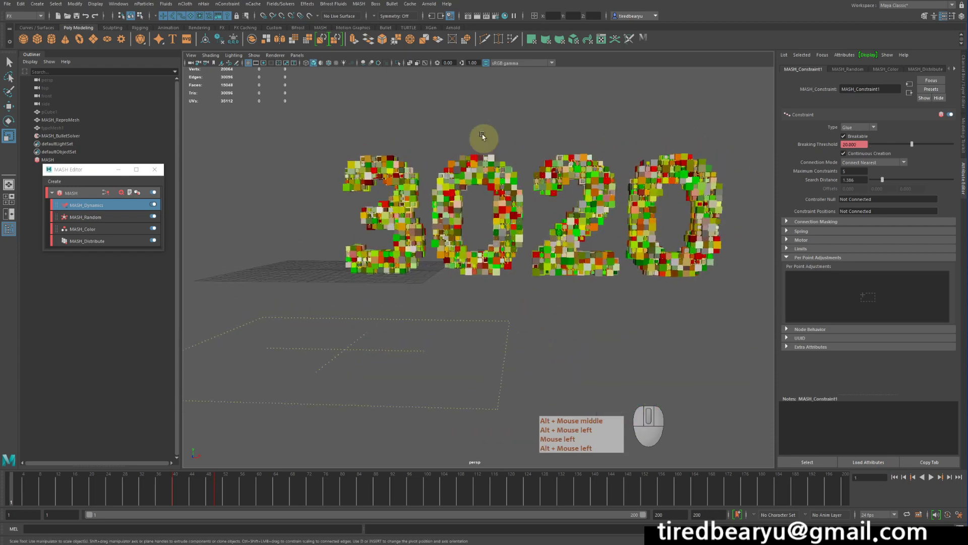
left_click_drag(484, 135, 512, 197)
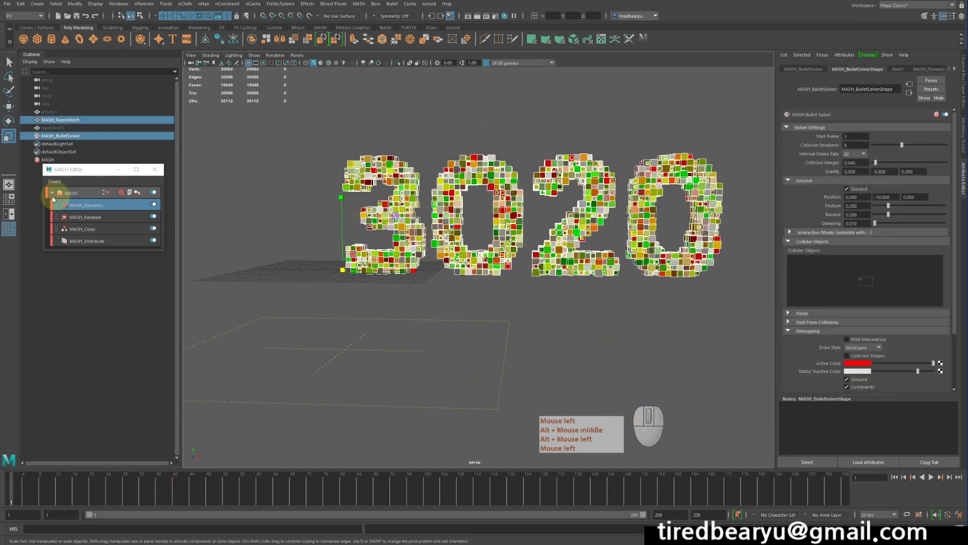
left_click(87, 205)
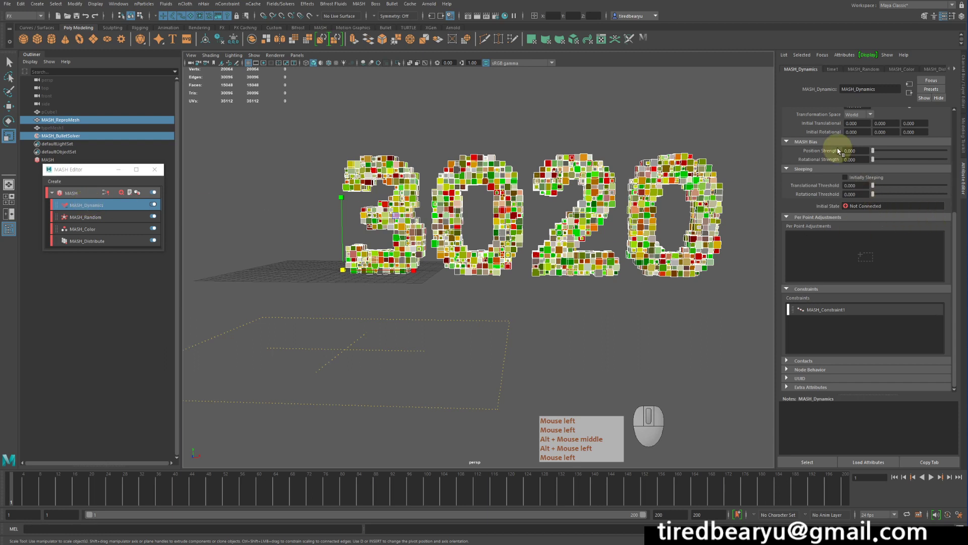
scroll(837, 148, "up", 5)
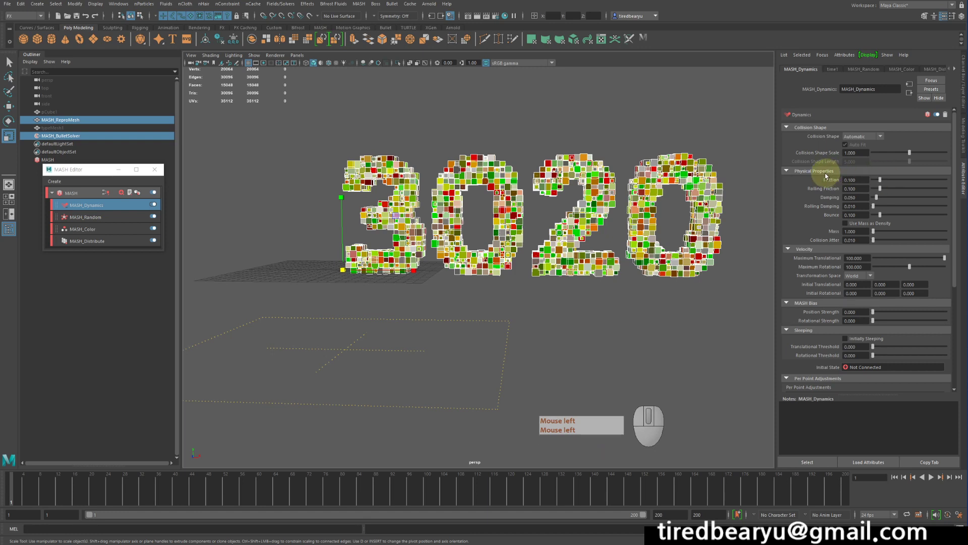
left_click(866, 137)
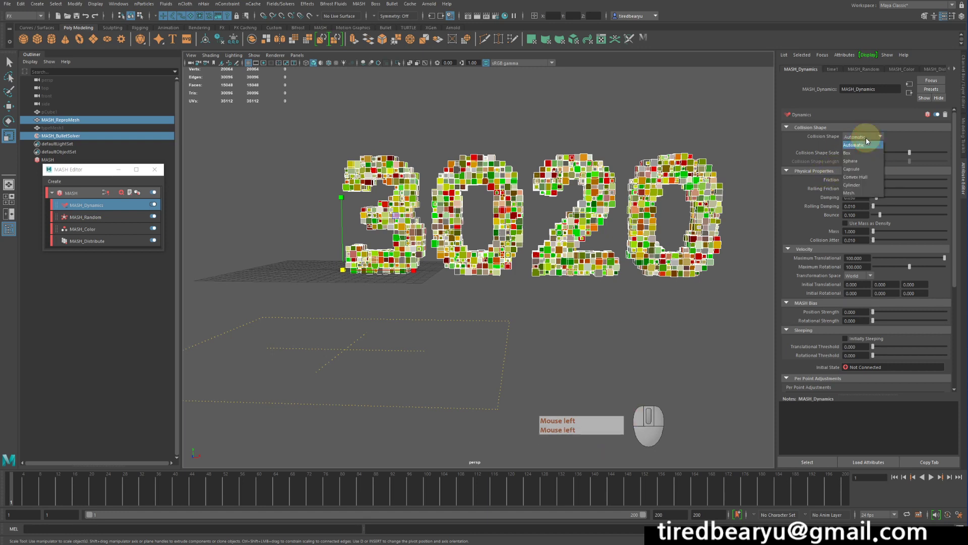
left_click(865, 152)
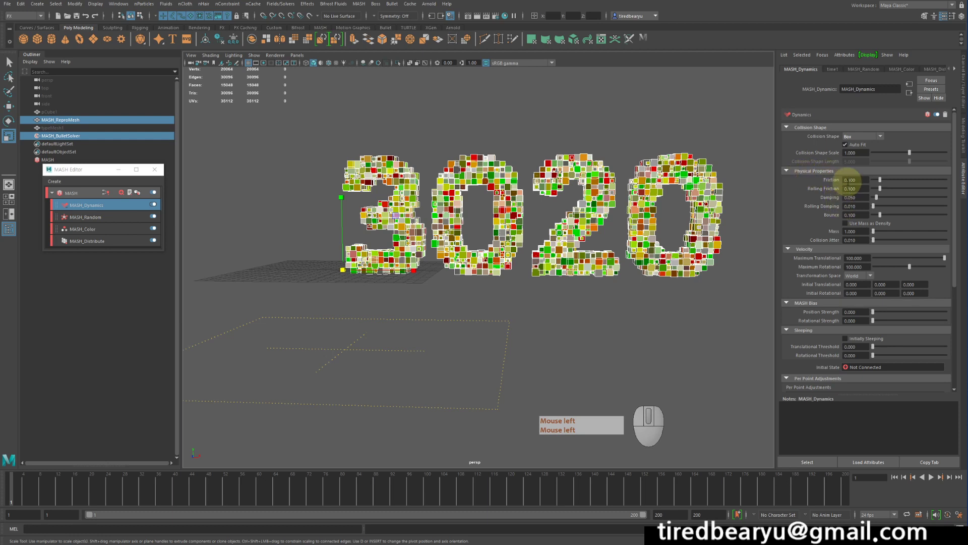
left_click_drag(881, 180, 893, 179)
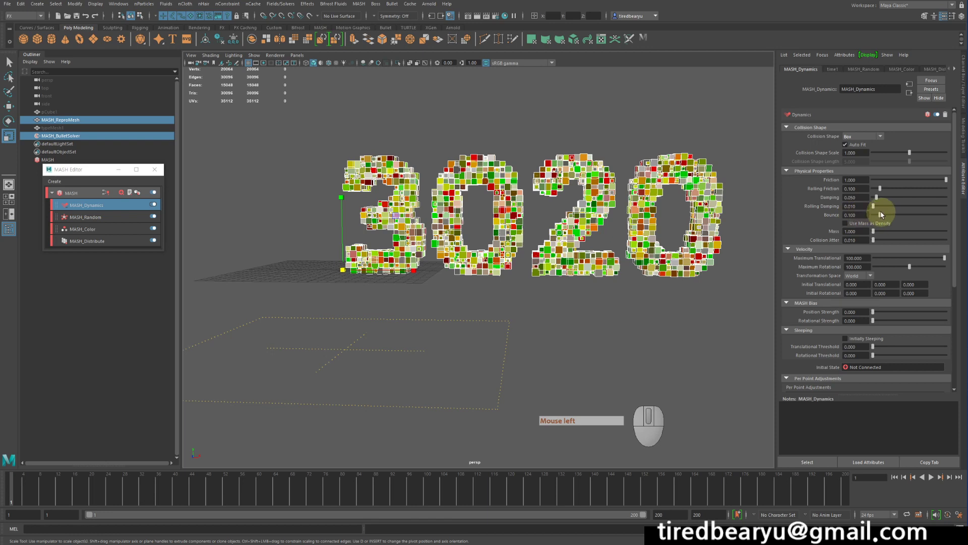
left_click_drag(880, 215, 857, 215)
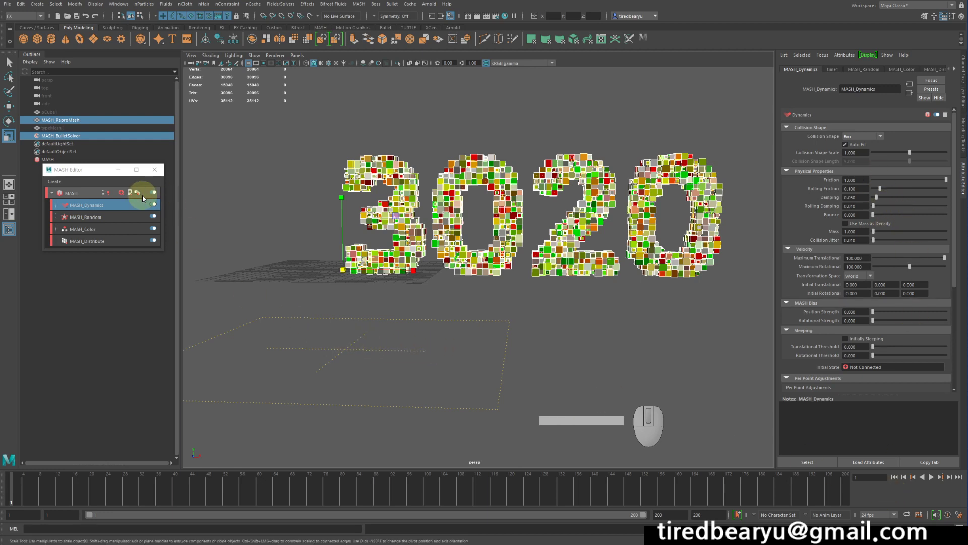
Set the MASH_BulletSolver ground's Friction to 1 and Bounce to 0
left_click_drag(247, 308, 372, 432)
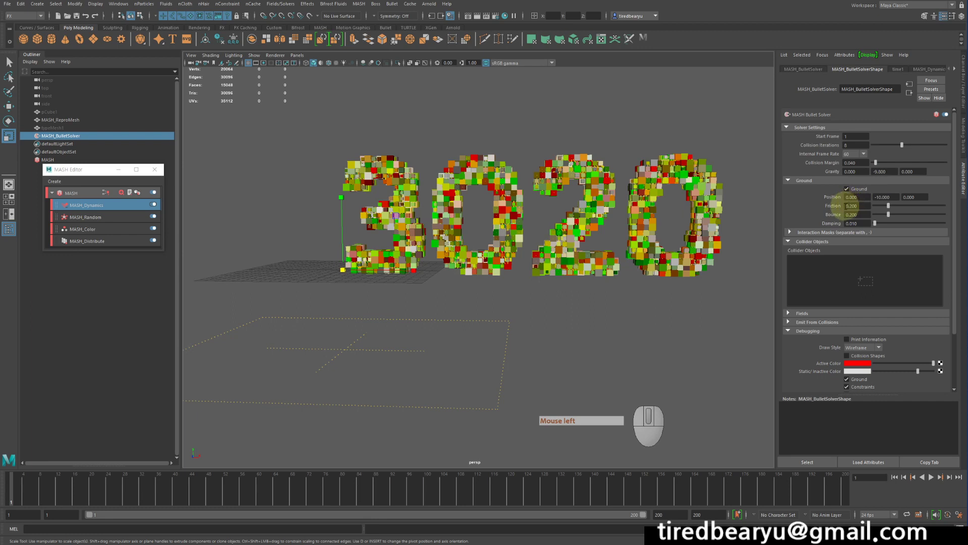
left_click_drag(902, 211, 952, 205)
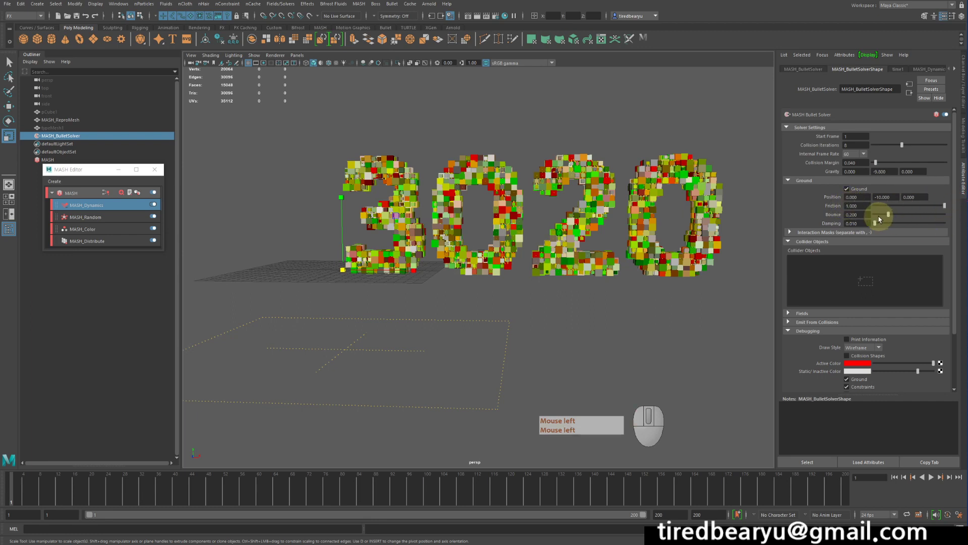
left_click_drag(878, 218, 838, 220)
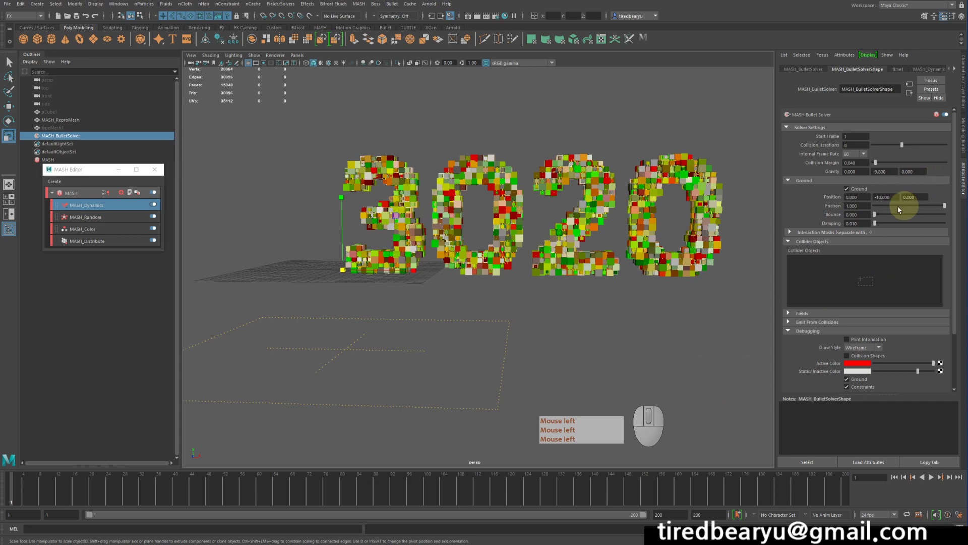
Play the simulation, stop it once the cubes have collapsed, and examine how they are spread on the ground
left_click(931, 477)
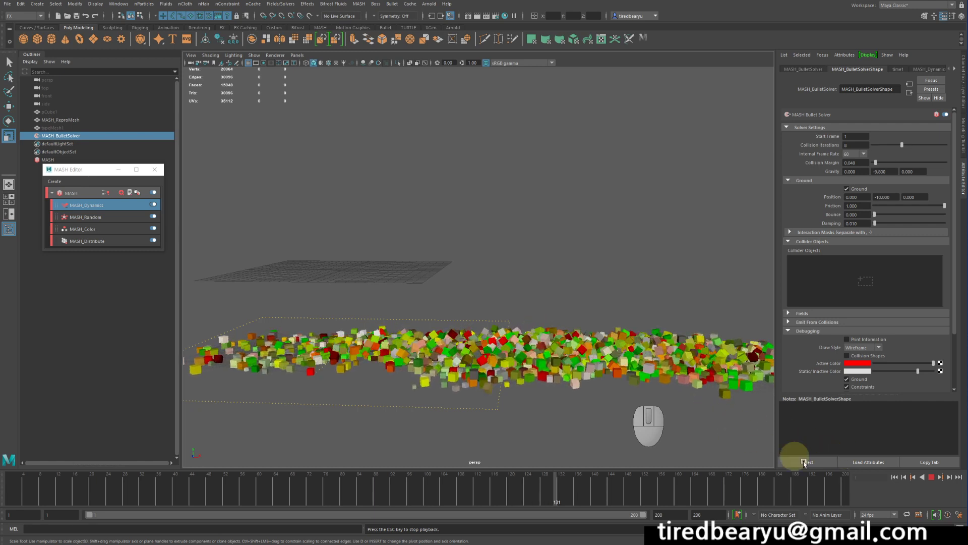
left_click(932, 476)
left_click_drag(606, 314, 600, 293, "alt")
right_click_drag(600, 293, 560, 286, "alt")
left_click_drag(560, 287, 535, 299, "alt")
right_click_drag(535, 299, 659, 314, "alt")
Try to export the selected cube mesh and solver as an Alembic cache named 3020 over the time slider range
left_click_drag(634, 320, 680, 349)
left_click_drag(680, 356, 688, 375, "alt")
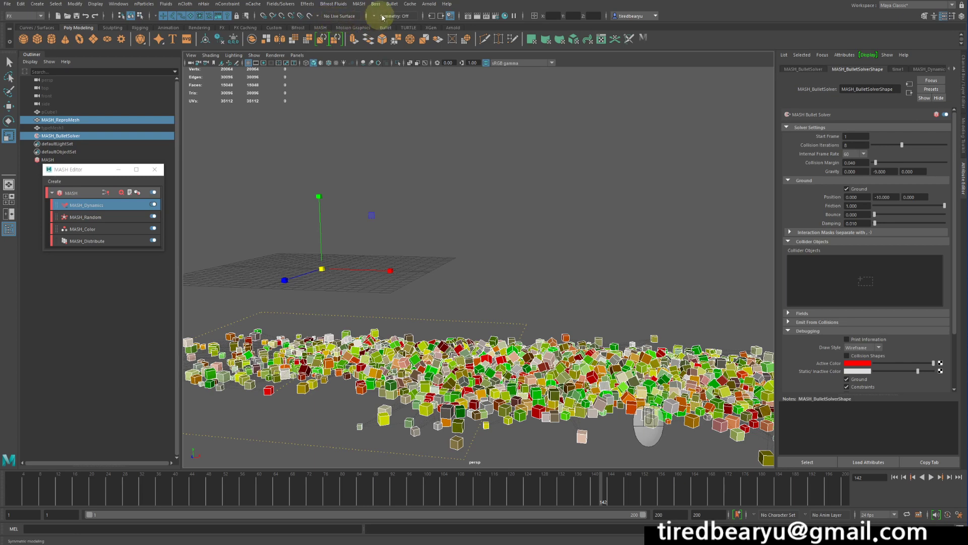
left_click(409, 5)
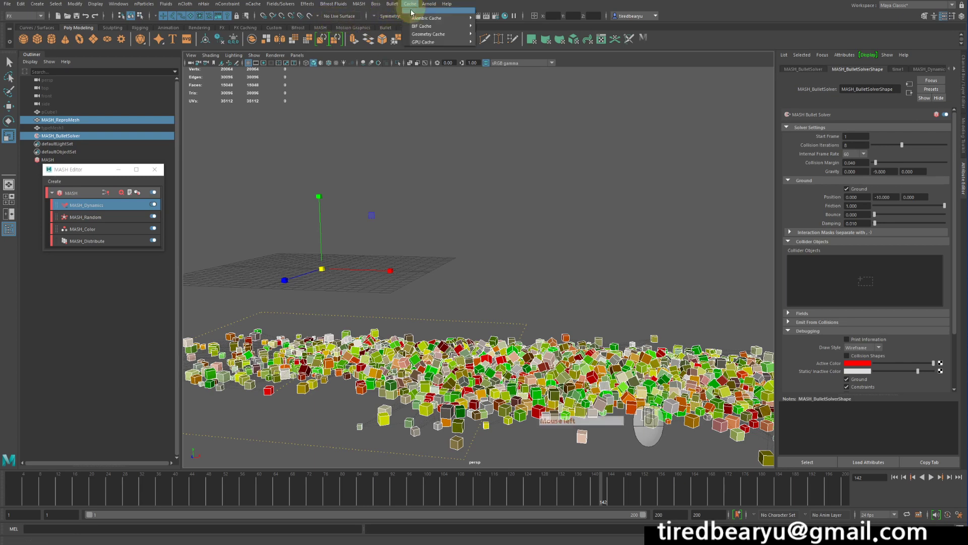
mouse_move(415, 18)
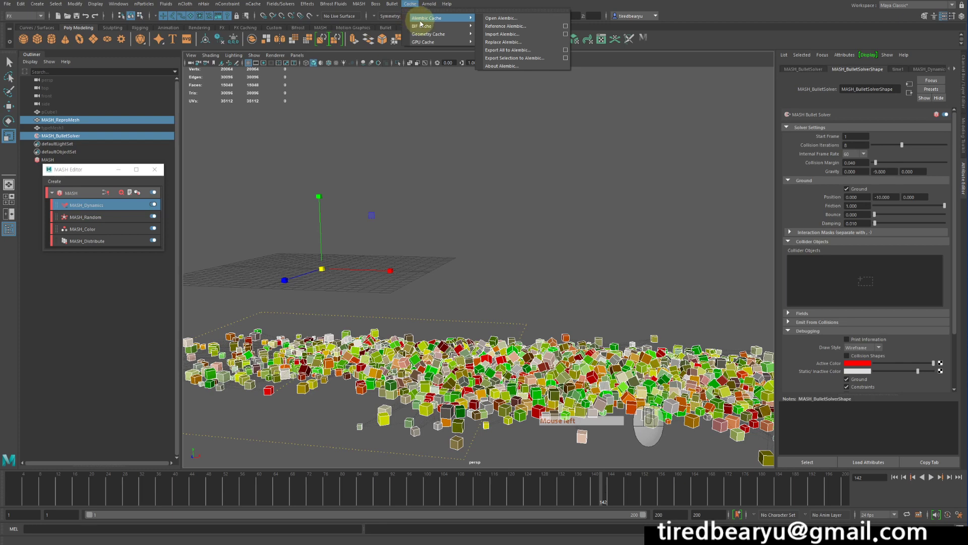
left_click(520, 46)
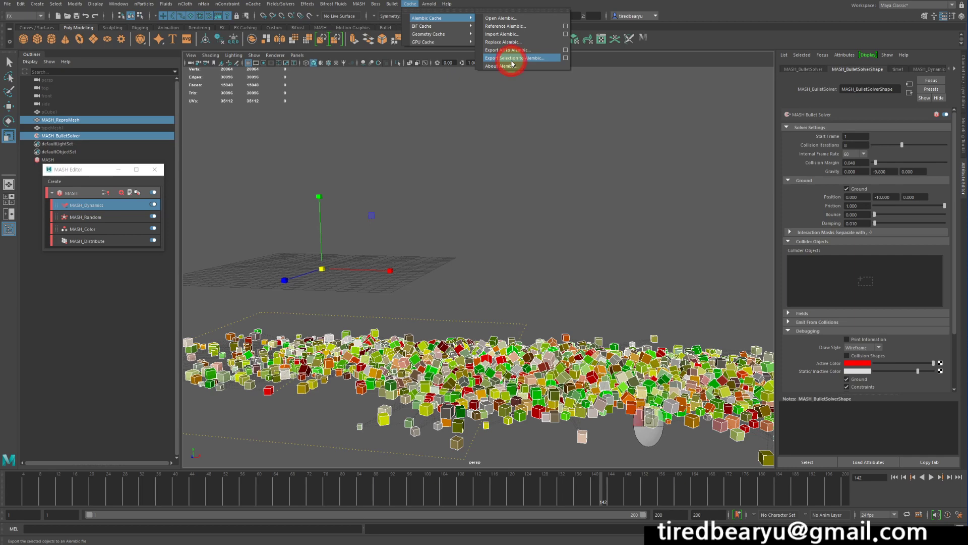
left_click(512, 62)
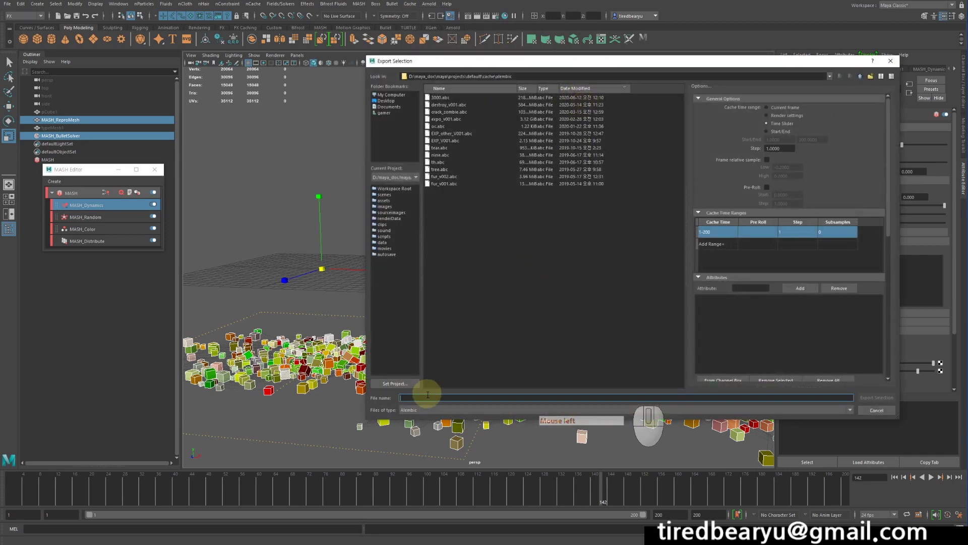
left_click(432, 397)
type("3020")
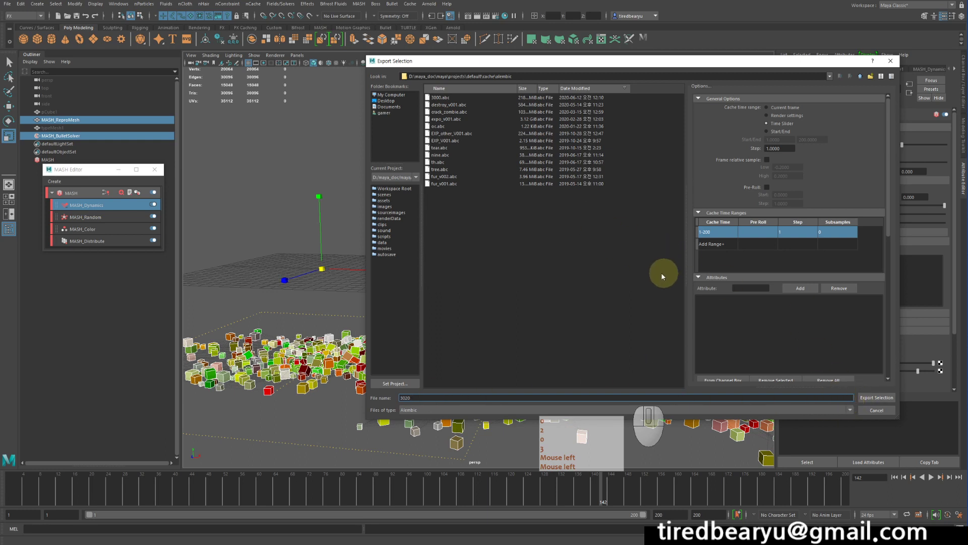
left_click(880, 400)
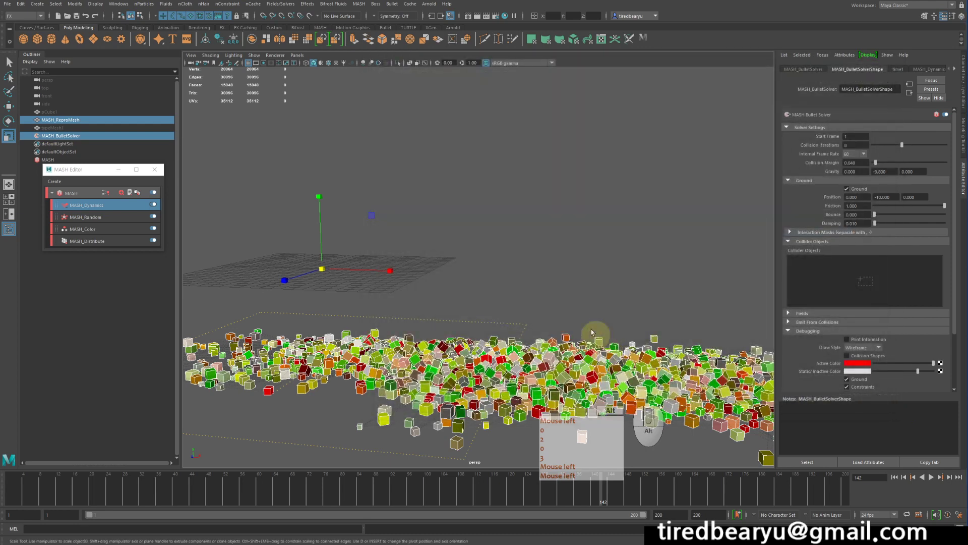
Save the scene as a new Maya ASCII file named 3020 and continue past the student version notice
key("ctrl+shift+s")
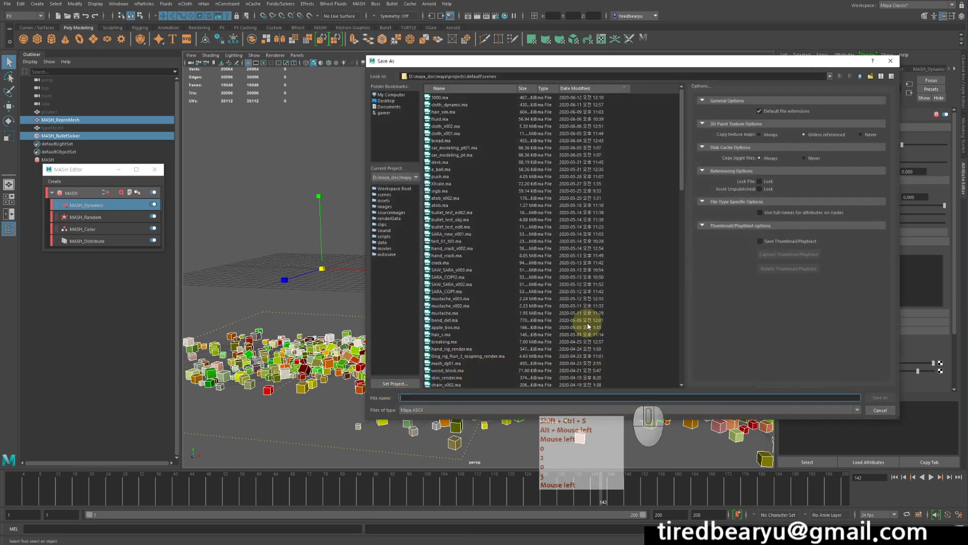
type("3020")
key("Return")
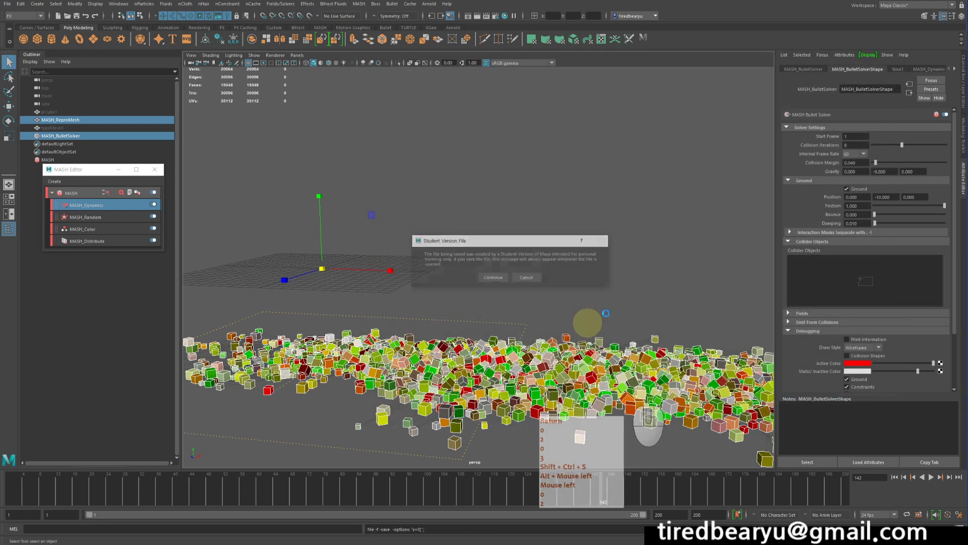
left_click(494, 278)
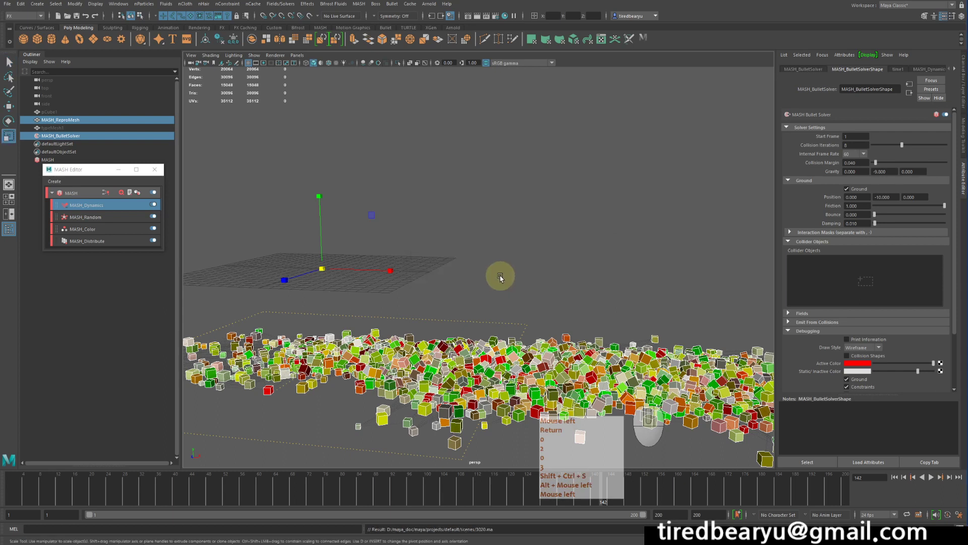
Start a new scene and import the Alembic cache 3000.abc into the scene root
key("ctrl+n")
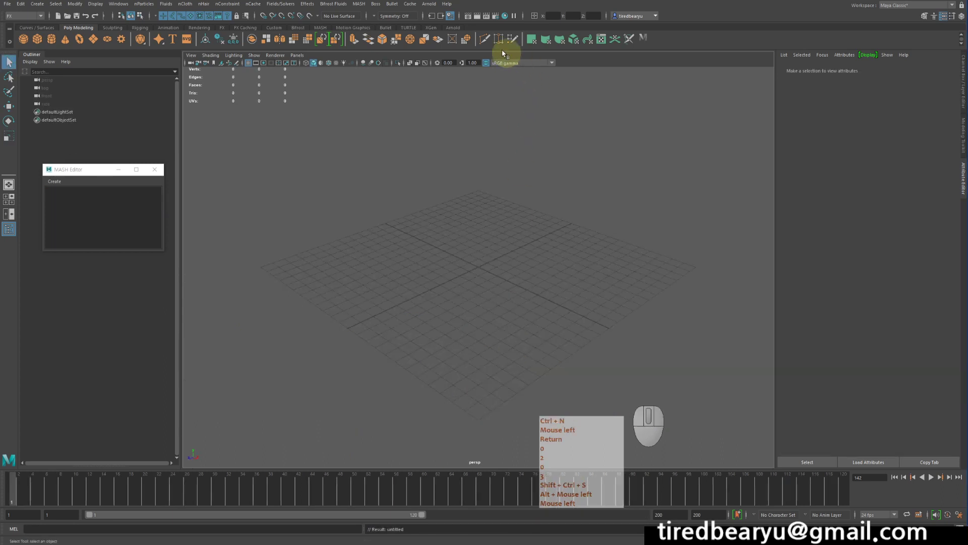
left_click(411, 5)
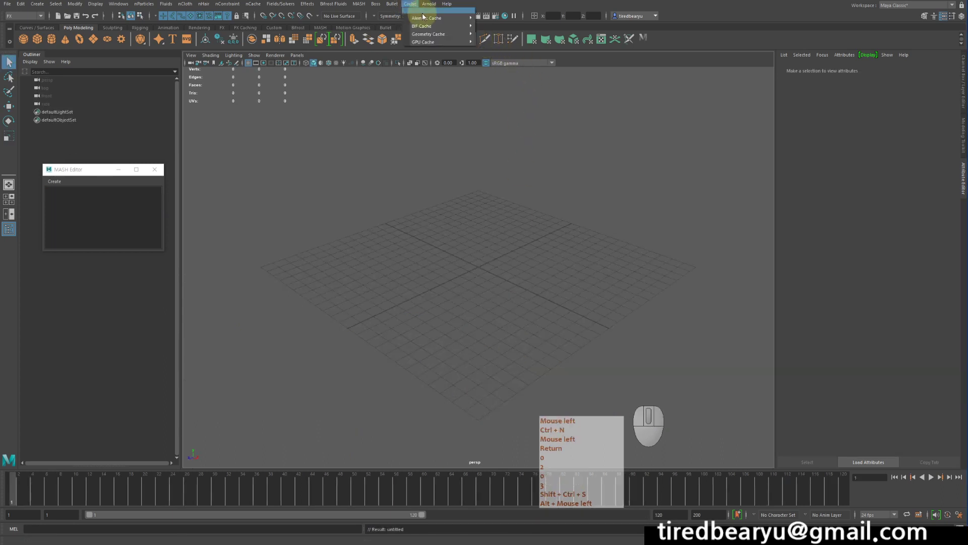
mouse_move(444, 17)
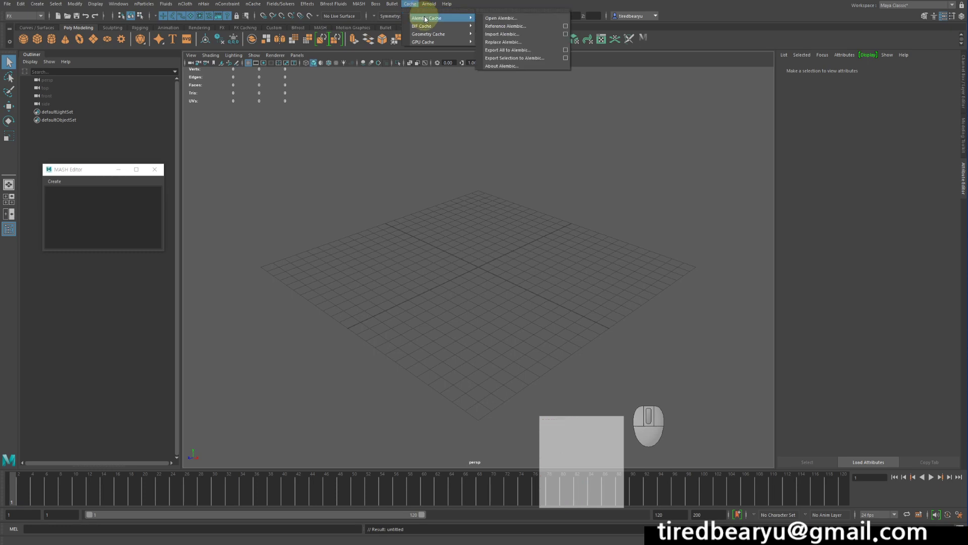
left_click(512, 34)
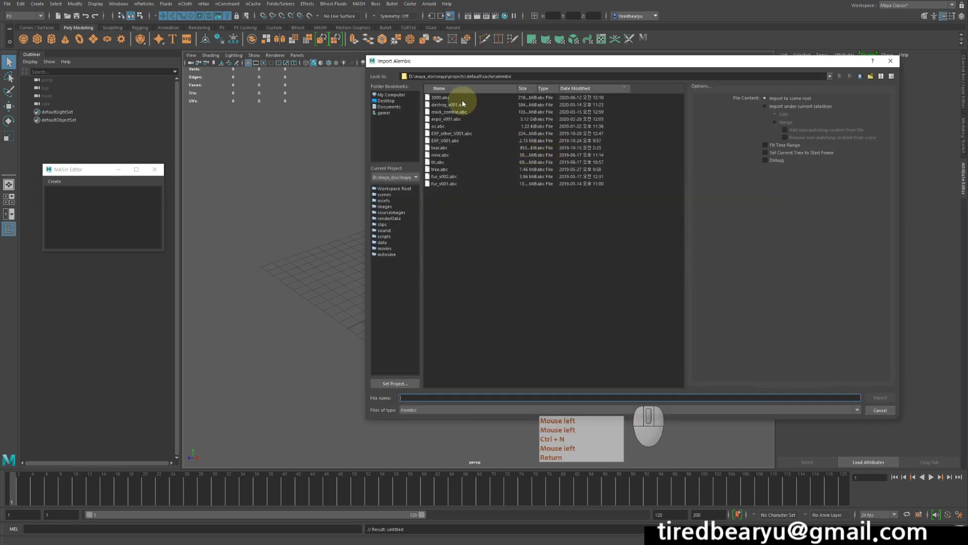
left_click(463, 98)
double_click(464, 97)
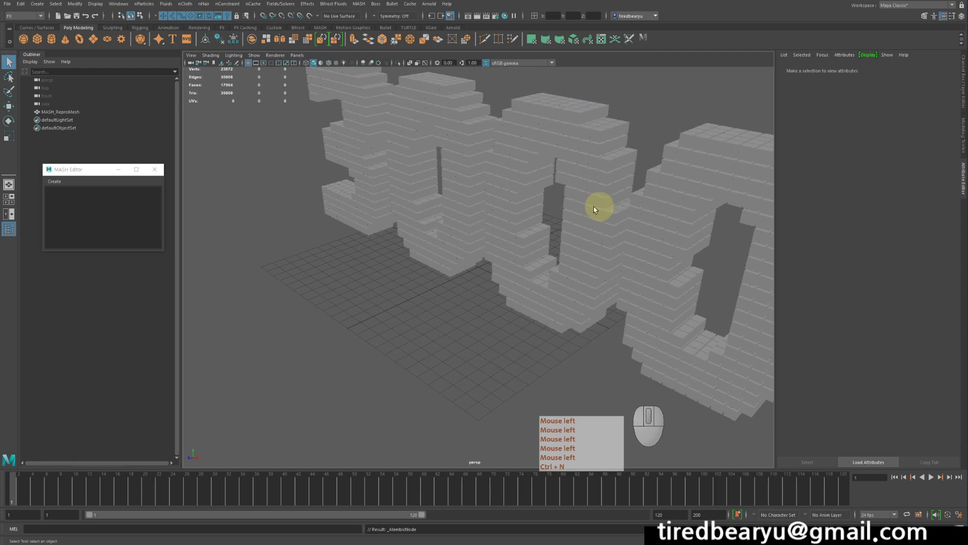
View the imported 3000 text from the front and play its cached collapse, stopping near the end
left_click_drag(491, 217, 543, 199, "alt")
middle_click_drag(558, 217, 546, 237, "alt")
right_click_drag(546, 237, 421, 228, "alt")
left_click_drag(418, 226, 418, 274, "alt")
key("q")
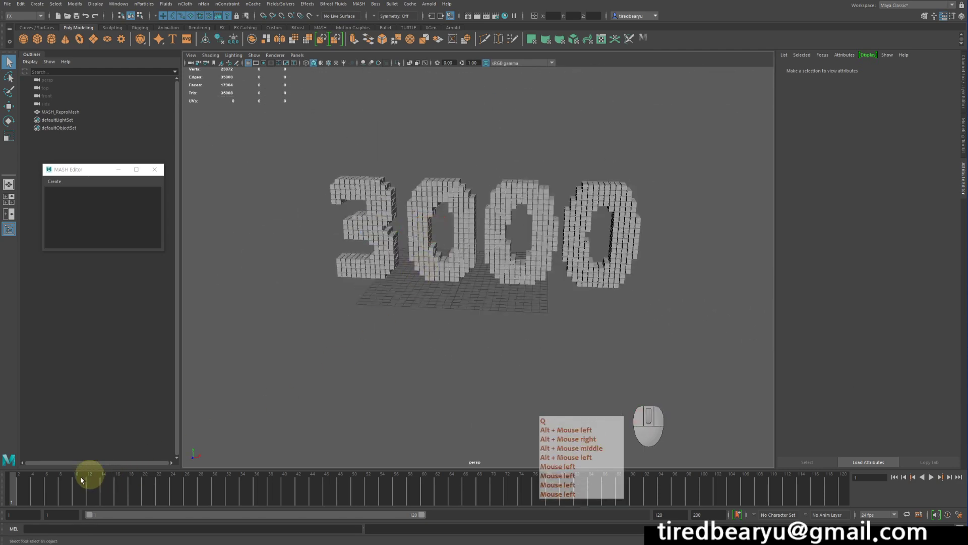
left_click_drag(48, 483, 2, 426)
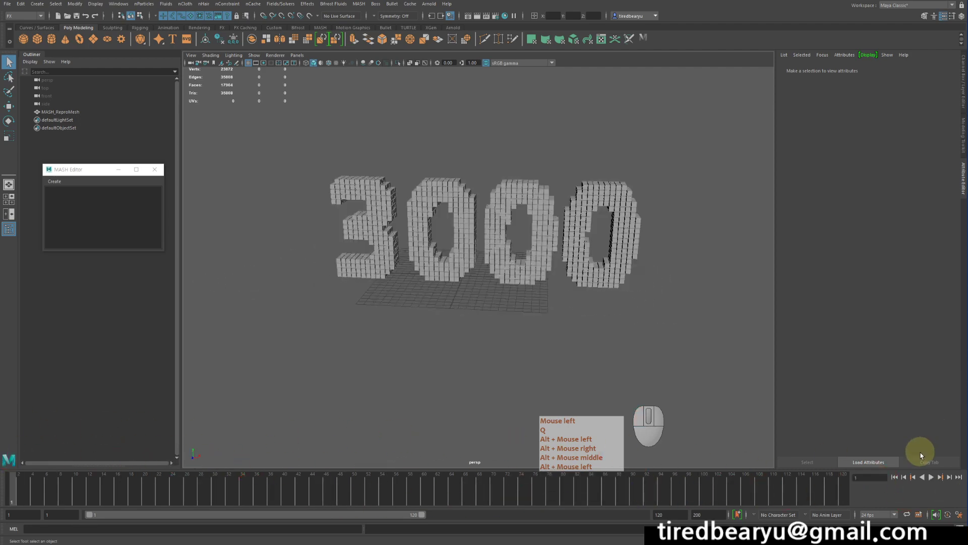
left_click(931, 477)
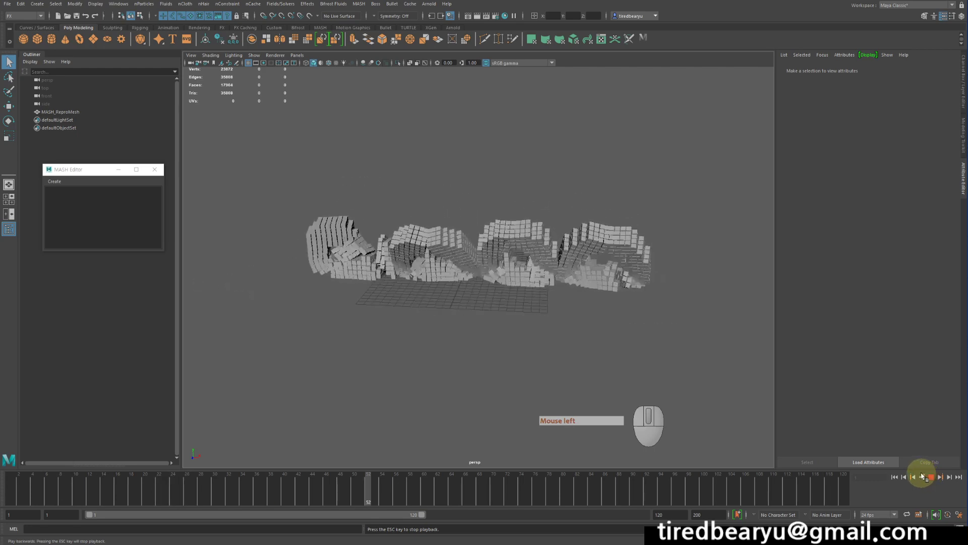
left_click(931, 478)
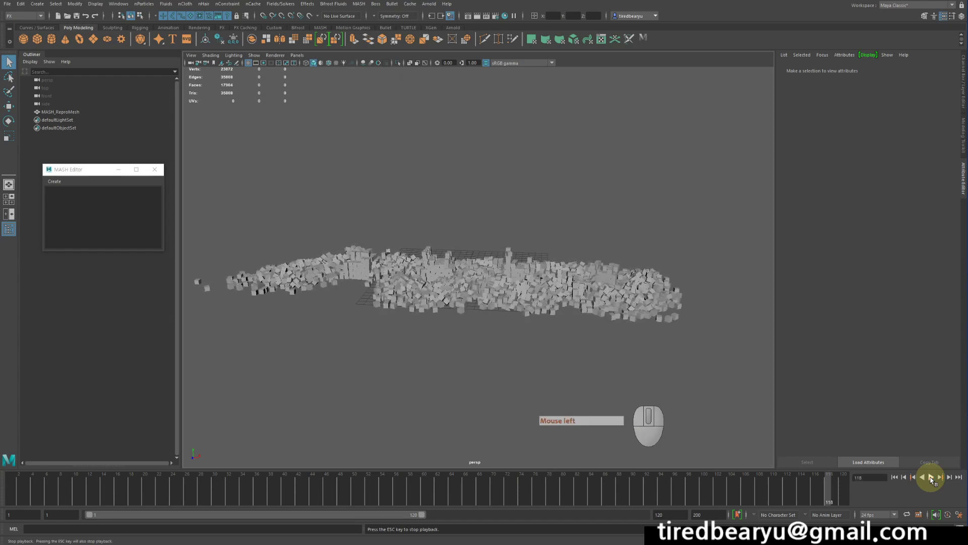
Select the imported 3000 mesh and set the cycle type of its Alembic node to Reverse
left_click(655, 304)
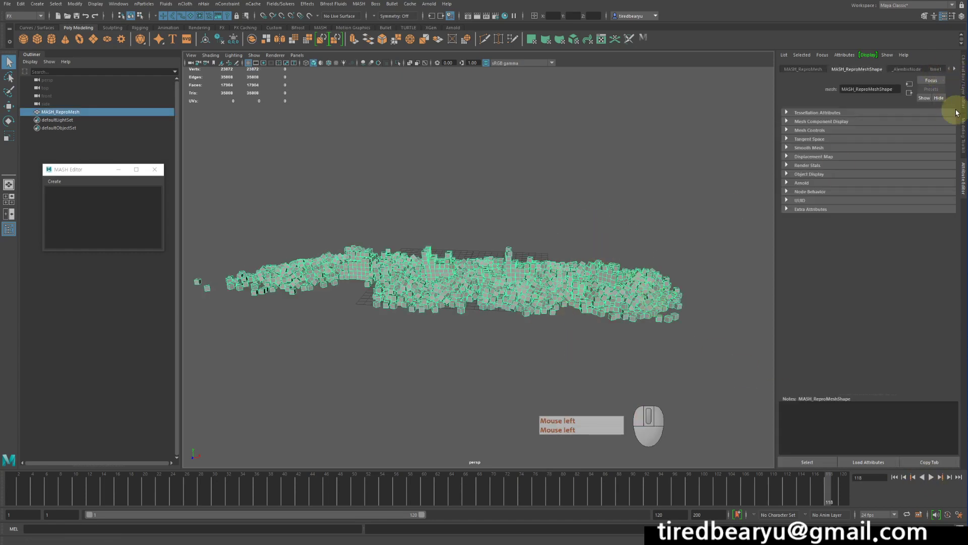
left_click(966, 90)
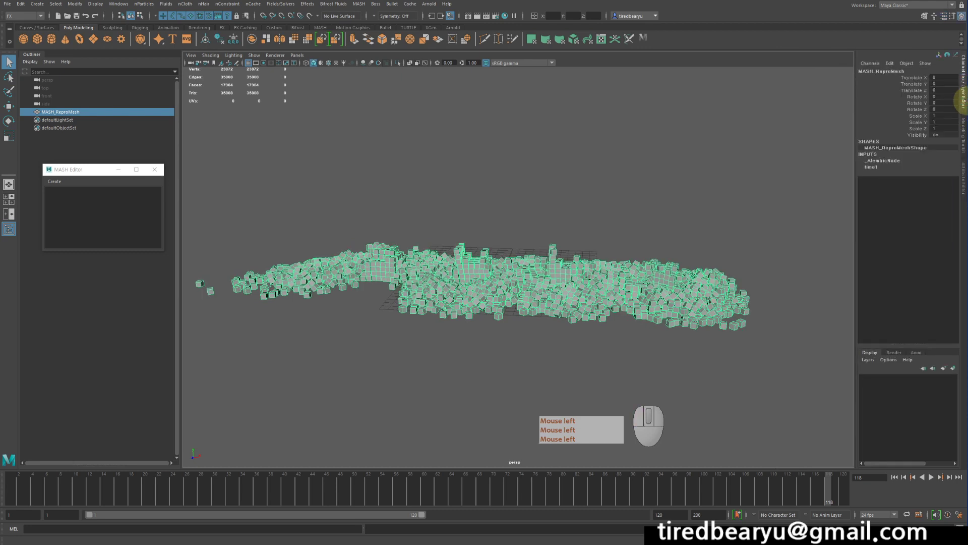
left_click(892, 161)
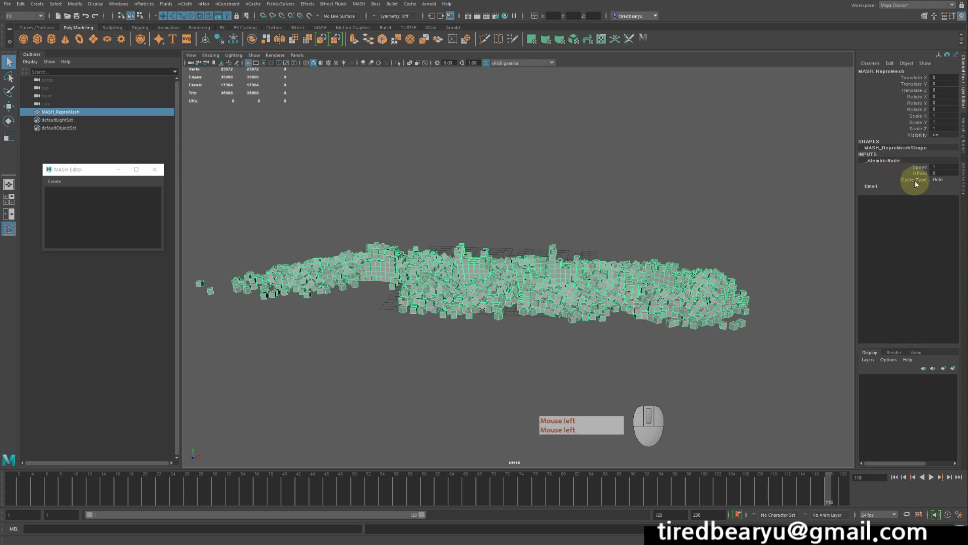
left_click(941, 181)
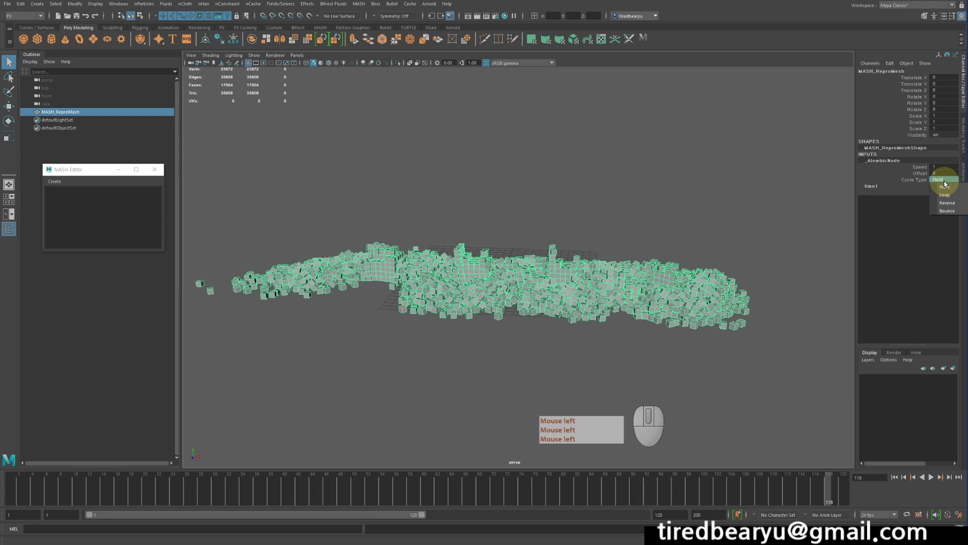
left_click(952, 205)
Play the reversed cache from the first frame and extend the visible playback range to frame 200
left_click(894, 477)
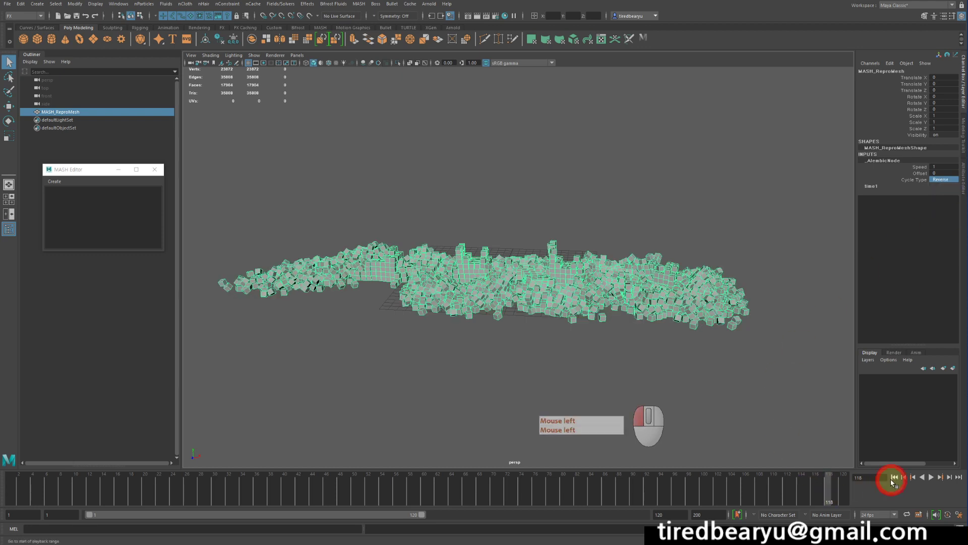
left_click(931, 476)
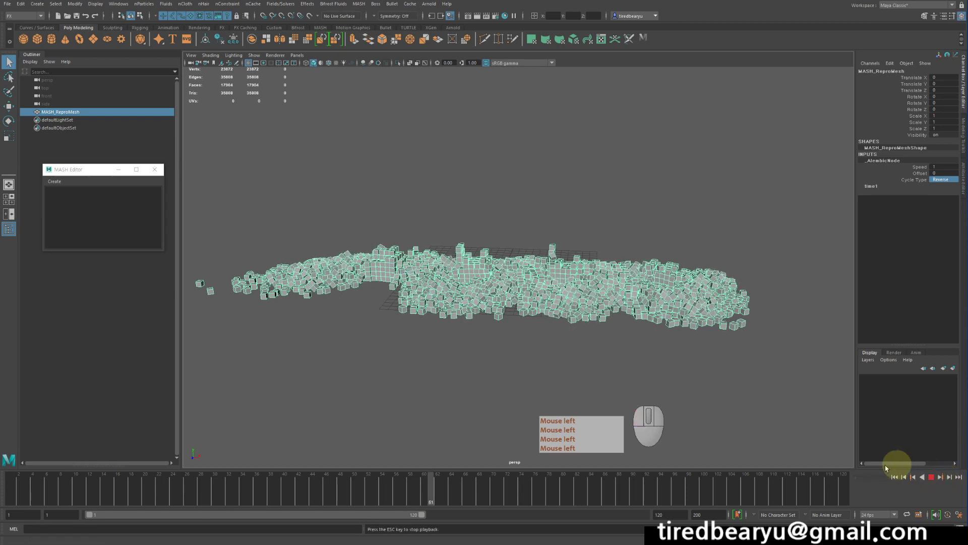
double_click(364, 513)
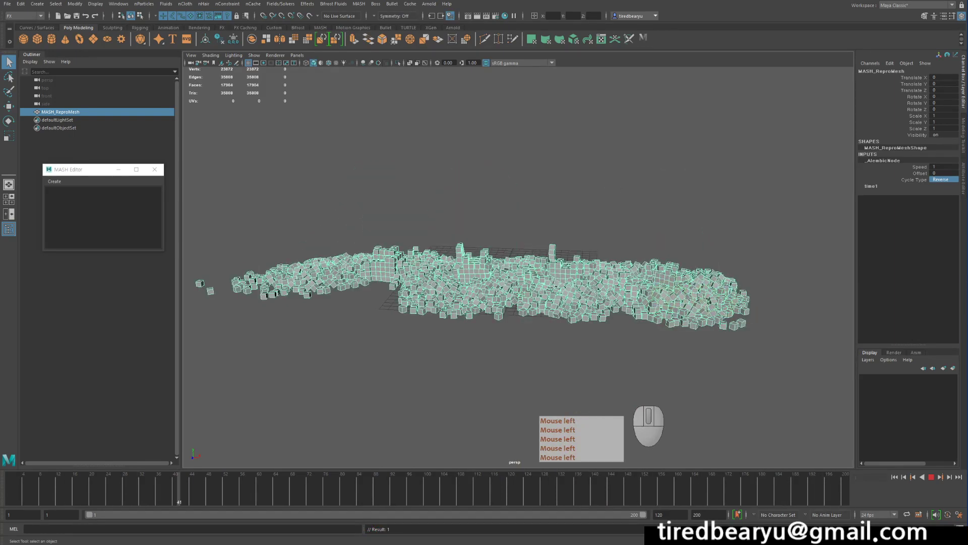
Try different playback speeds on the mesh's Alembic node, entering 0.1 and then 0.5
left_click(920, 167)
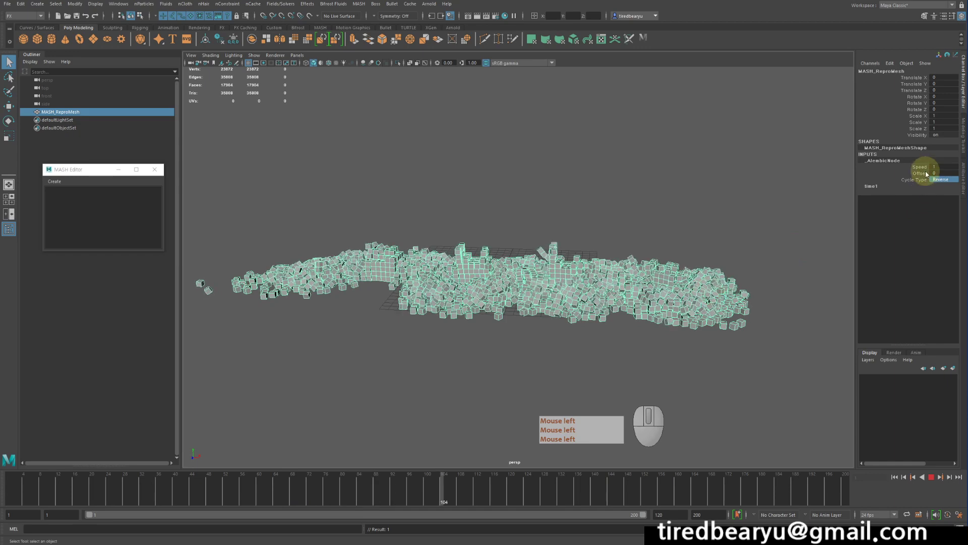
middle_click(728, 177)
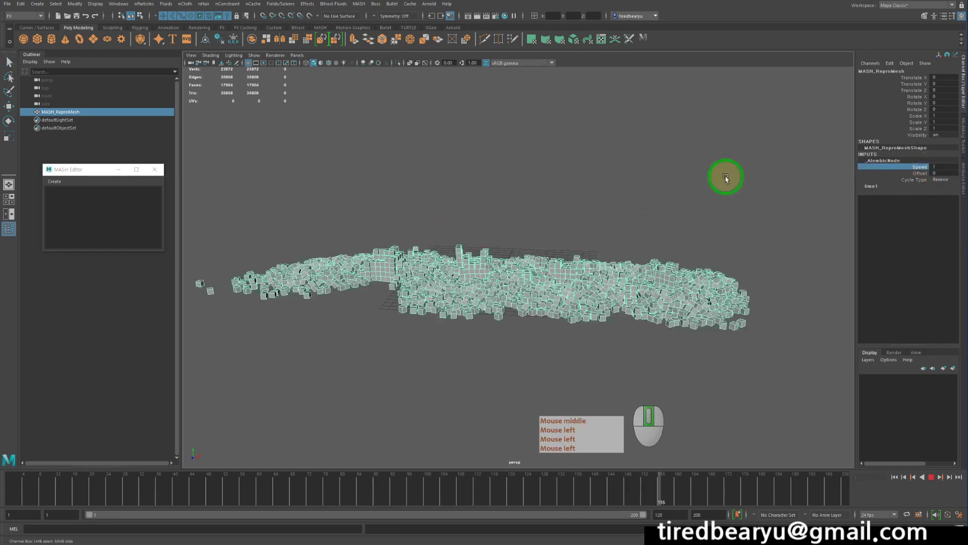
middle_click(759, 199)
middle_click(716, 190)
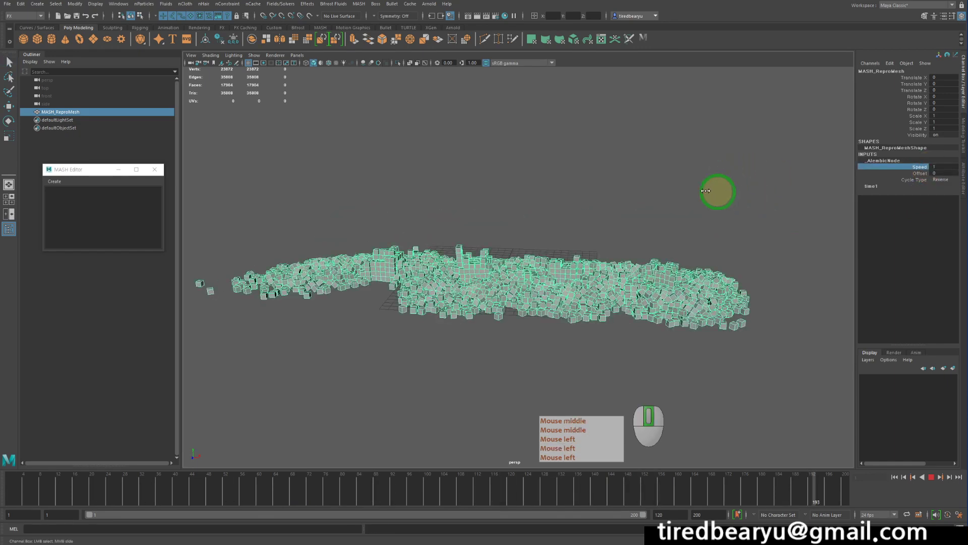
left_click(940, 162)
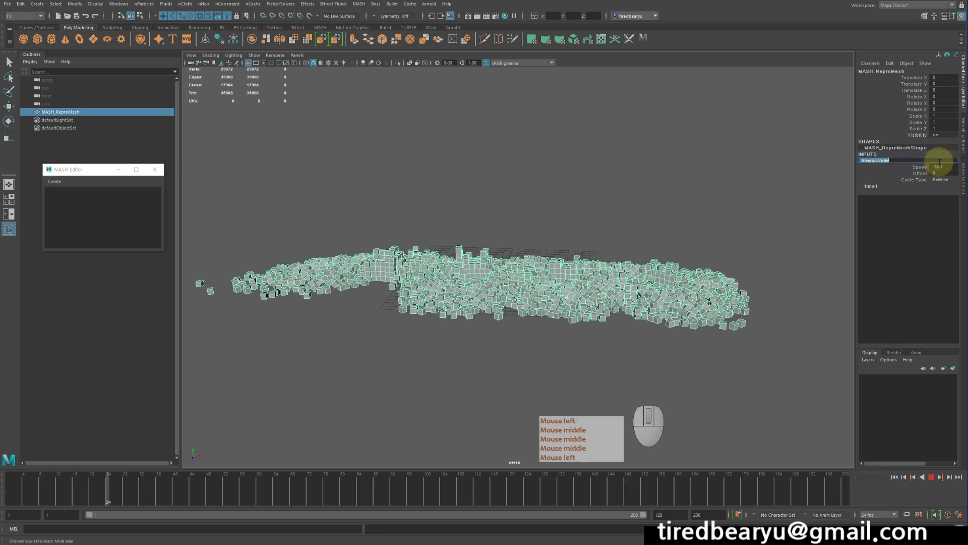
left_click(941, 167)
type("0.1")
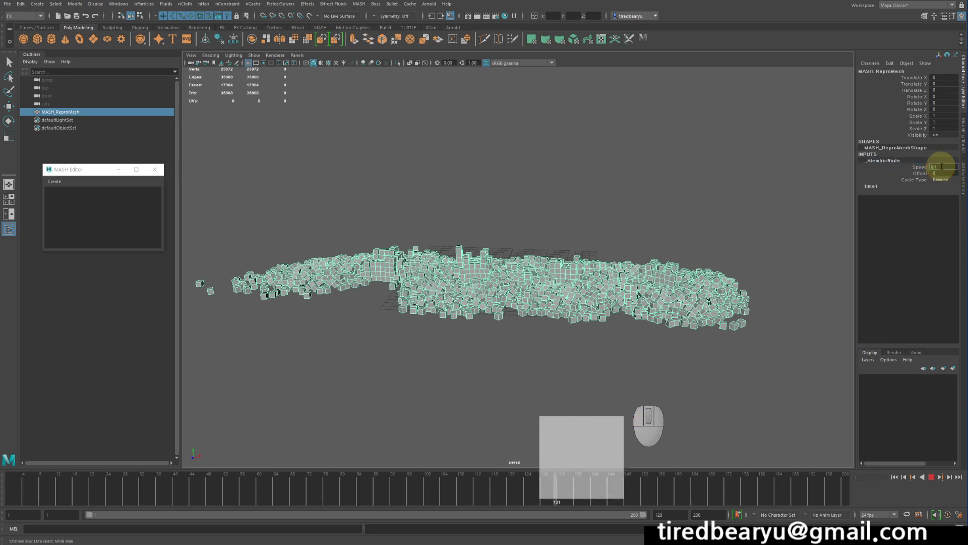
key("Return")
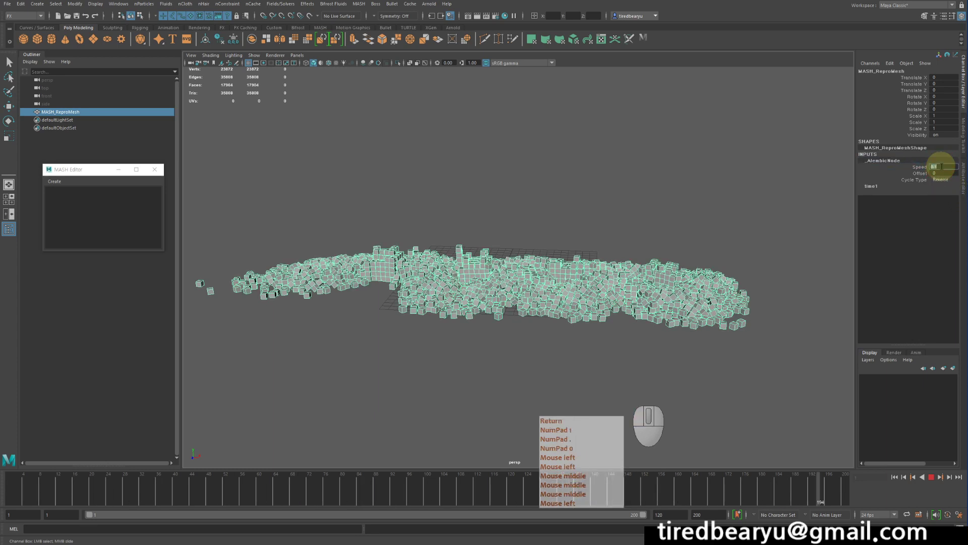
type("0.5")
key("Return")
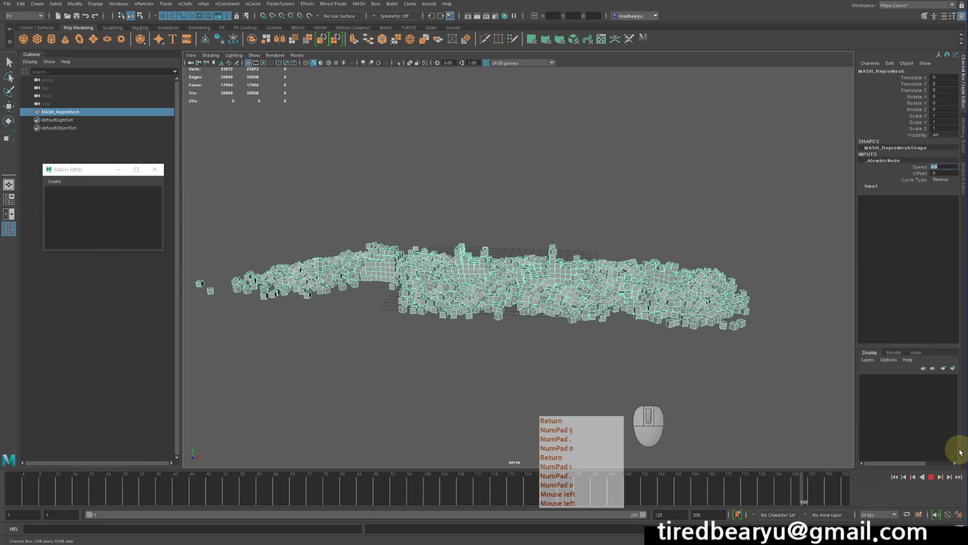
Set the playback range end to frame 500 and stop the playback
double_click(676, 514)
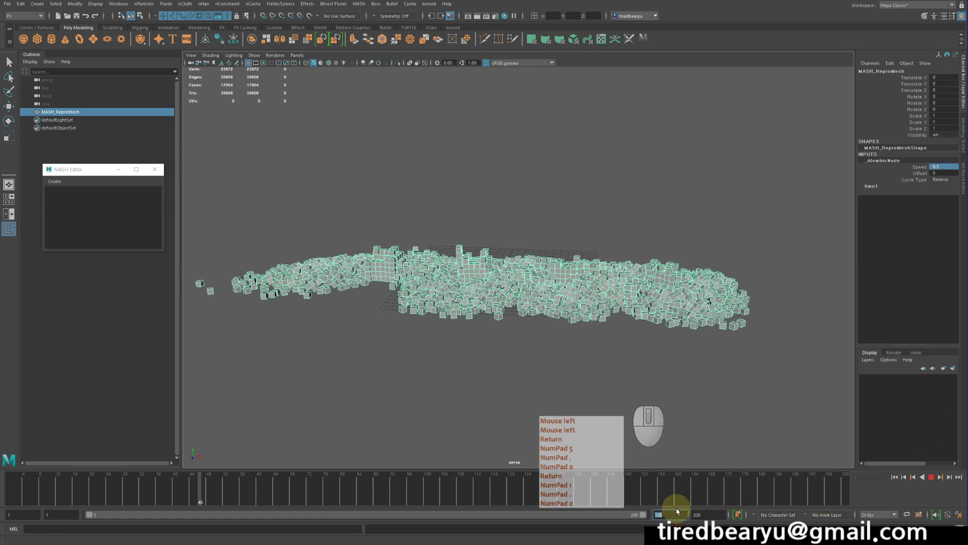
type("500")
key("Return")
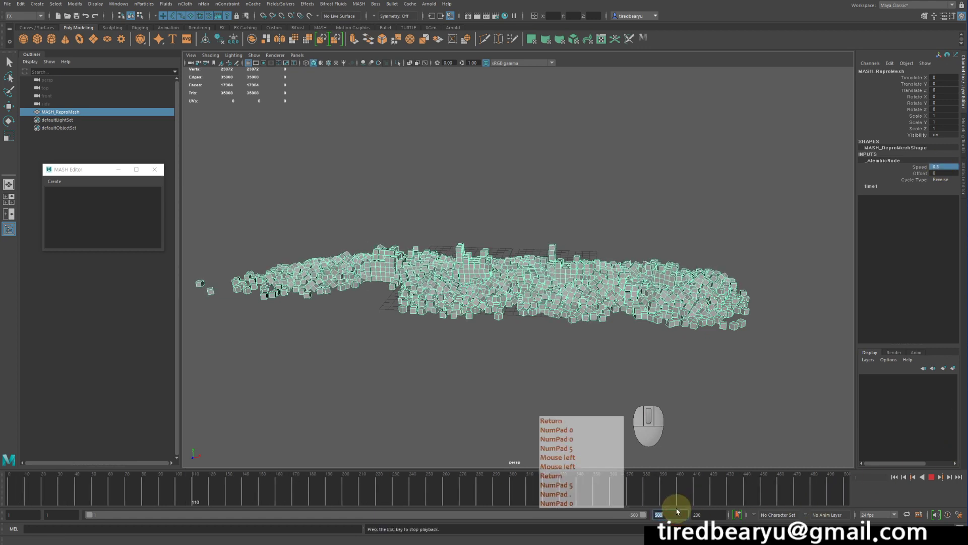
left_click(931, 477)
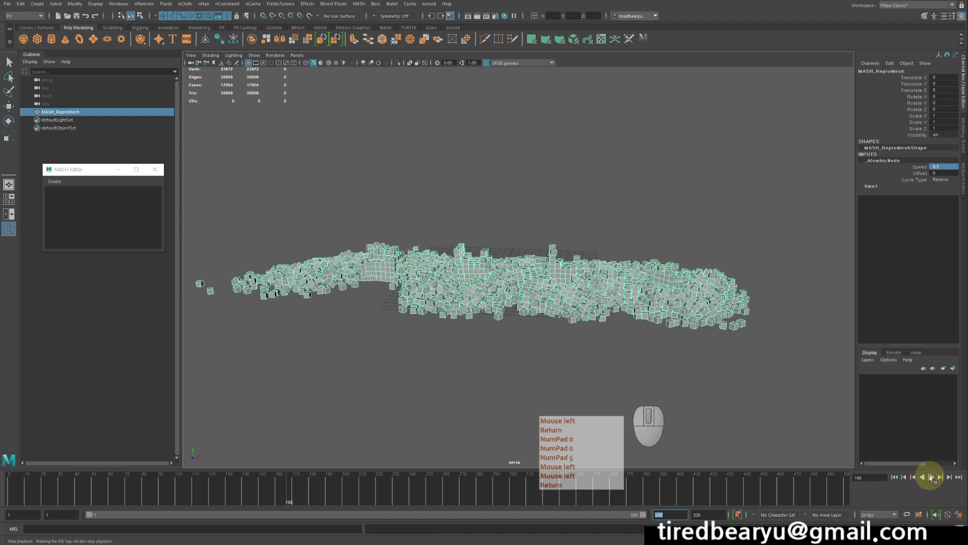
Set the Alembic node's speed to 0 at frame 1 and key that value
left_click(863, 209)
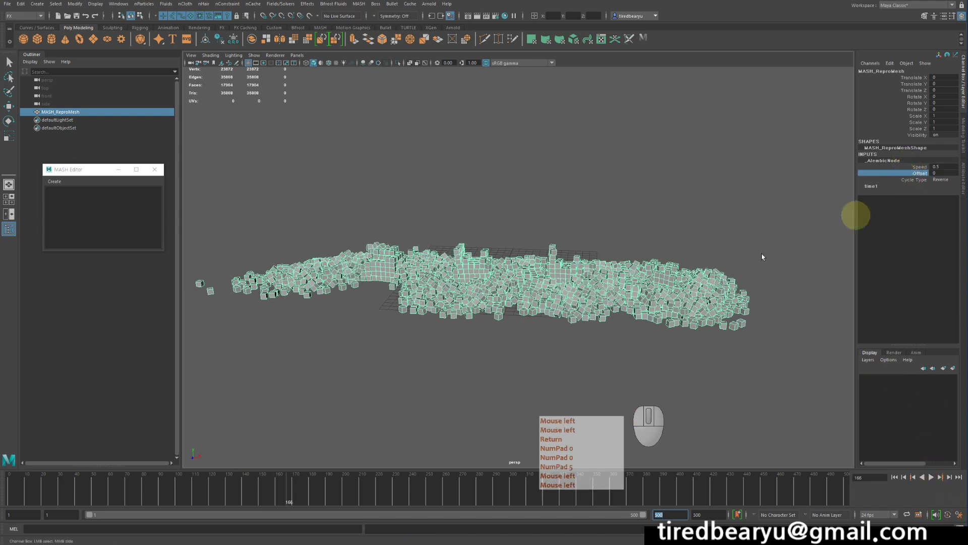
left_click(922, 168)
left_click_drag(109, 493, 4, 488)
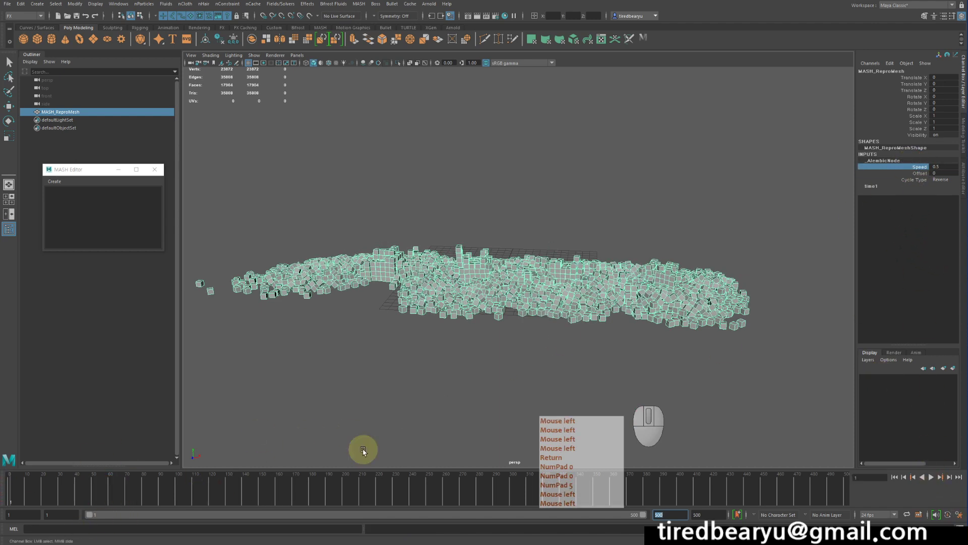
left_click(942, 166)
type("0")
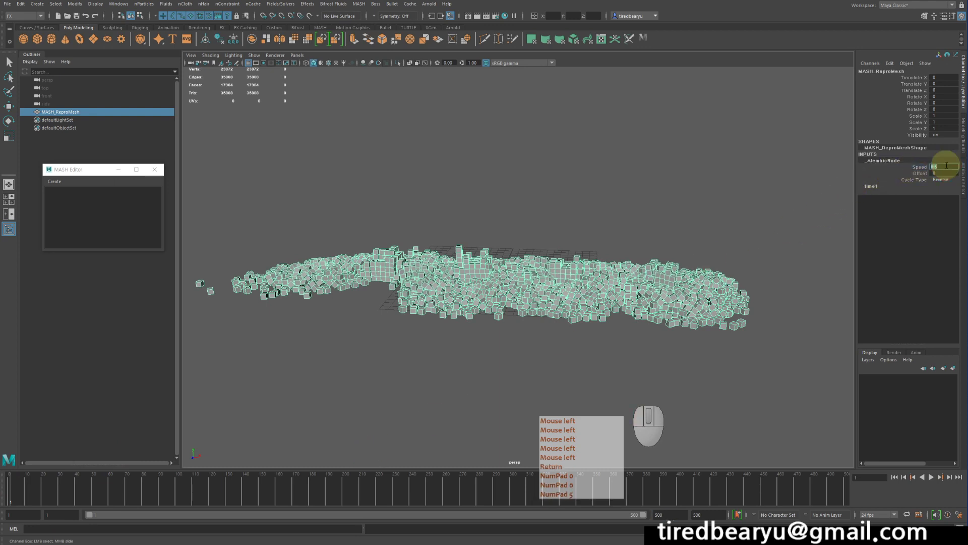
key("Return")
left_click(918, 167)
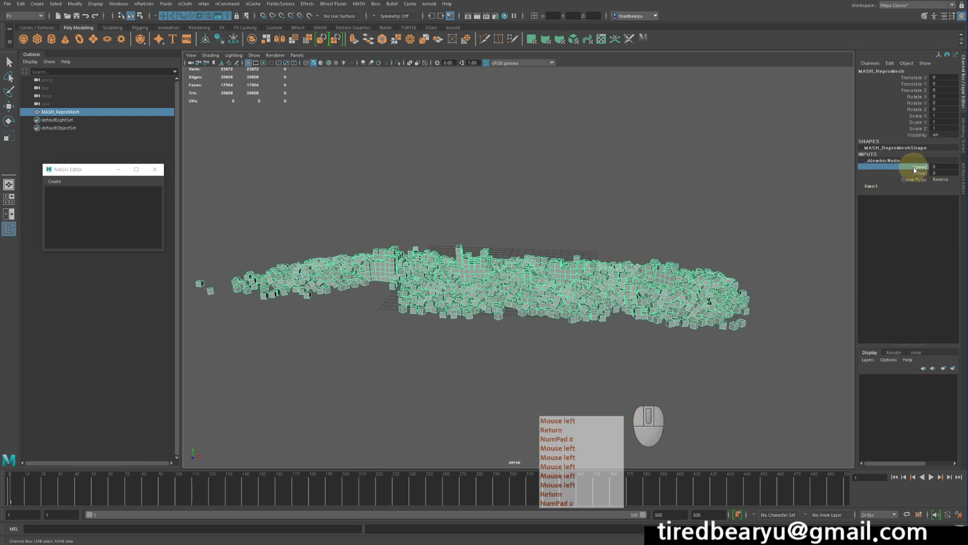
right_click(916, 176)
left_click(934, 183)
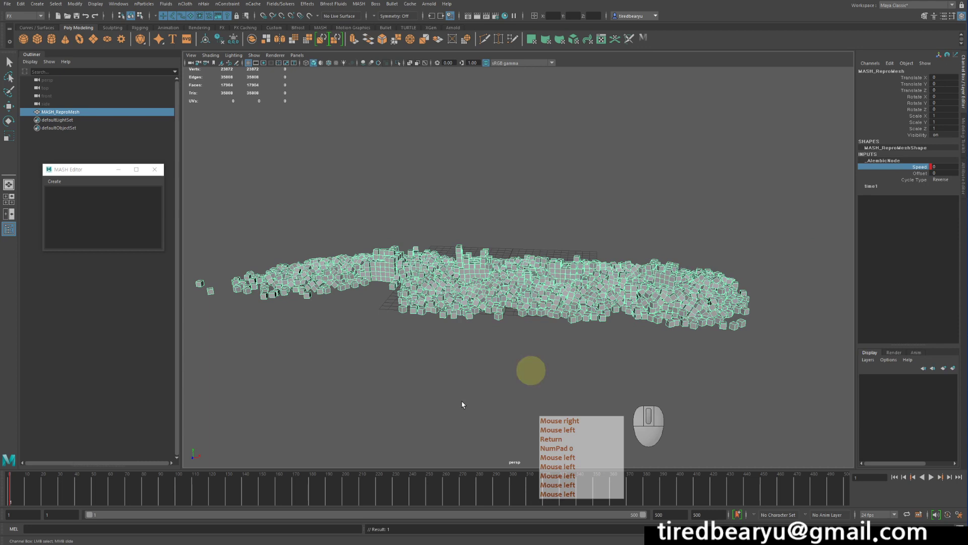
Set the Alembic node's speed to 1 at frame 231 and key it there
left_click(397, 488)
middle_click_drag(661, 254, 454, 253)
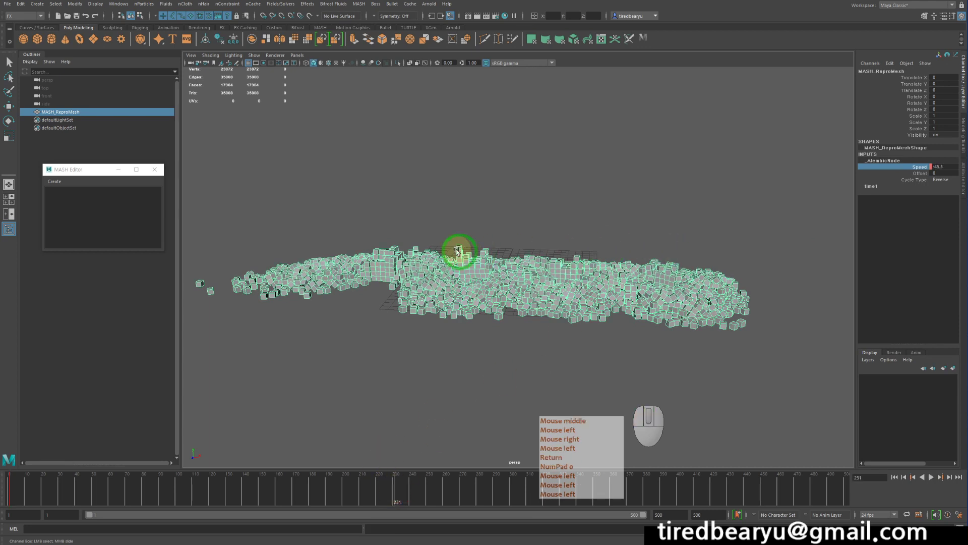
left_click(943, 166)
type("1")
key("shift+Return")
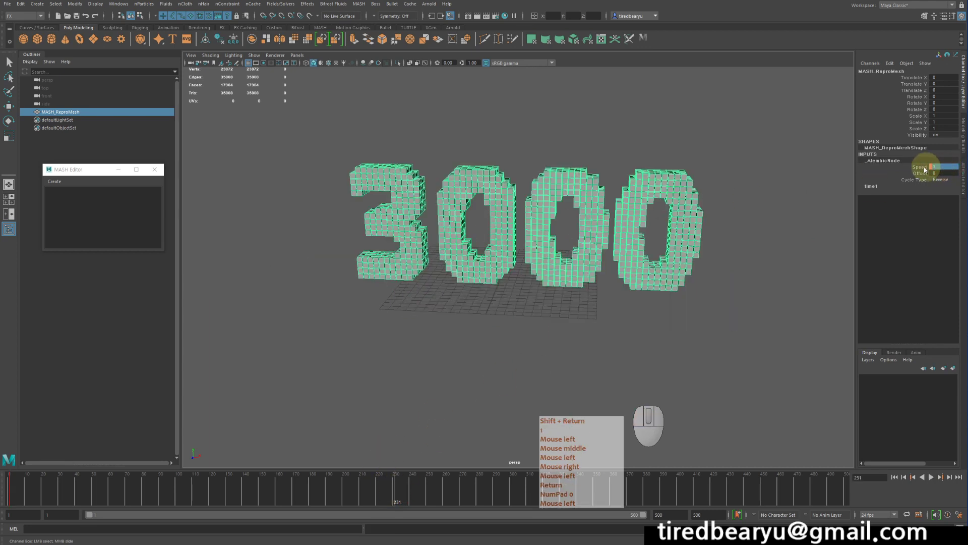
left_click(919, 168)
right_click_drag(919, 168, 925, 178)
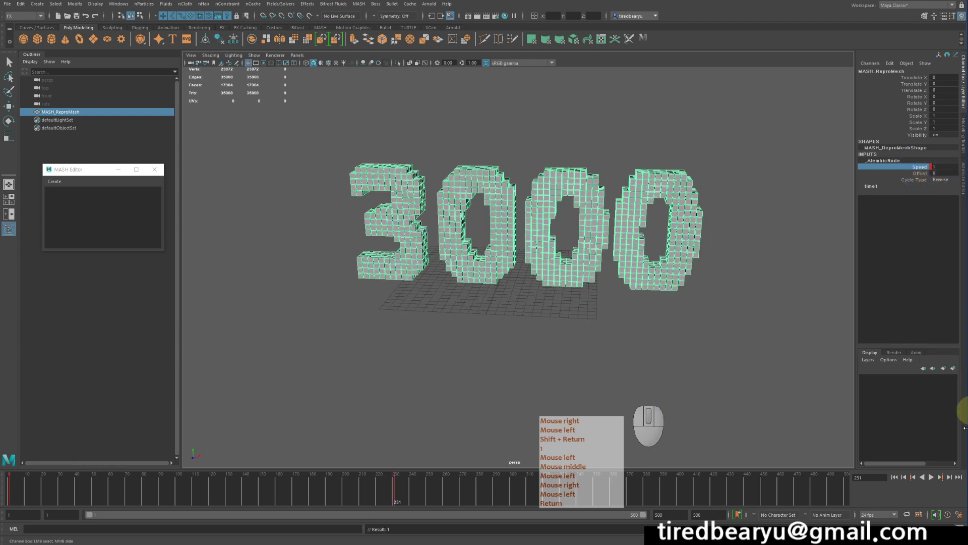
Play the speed-keyed cache from the start, stop at frame 284, deselect the mesh and inspect the 3000 text from the front
left_click(896, 478)
left_click(931, 478)
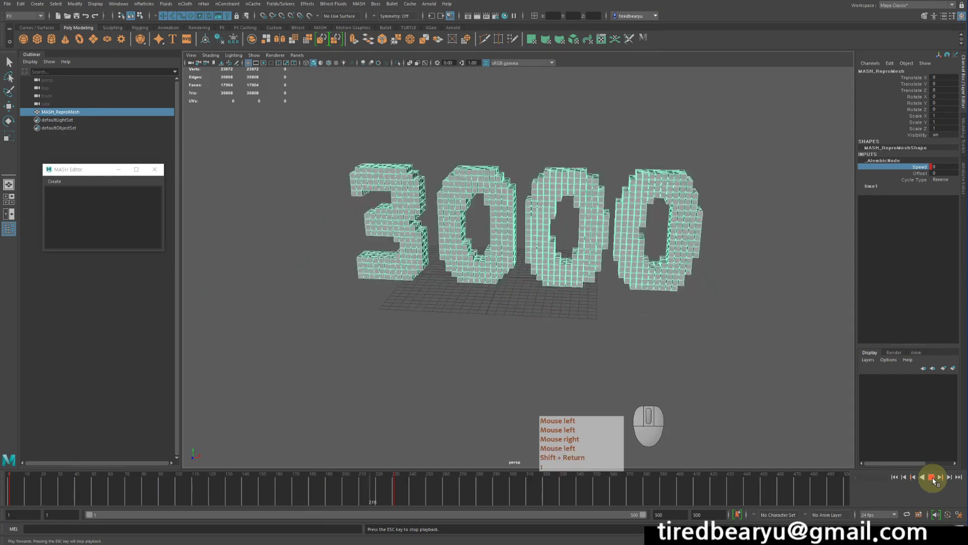
left_click(931, 477)
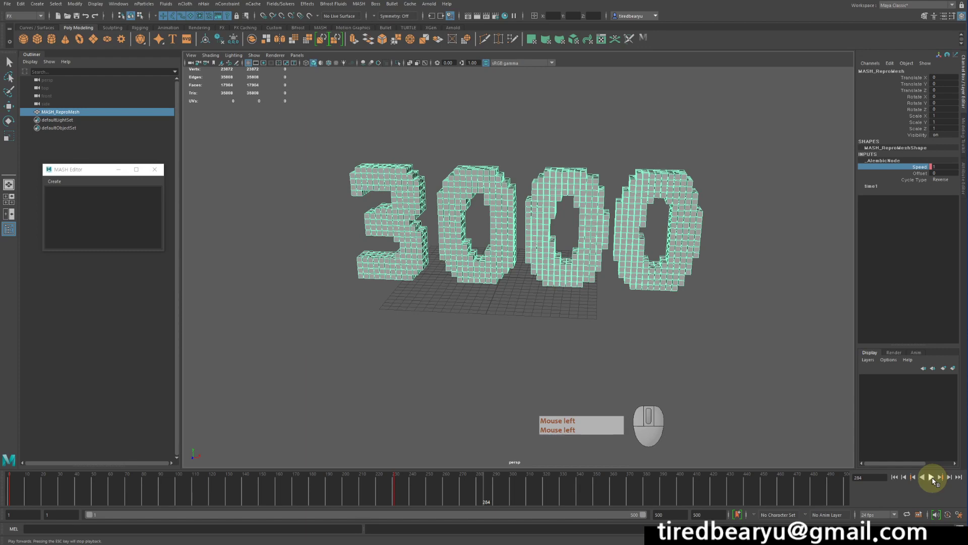
left_click_drag(513, 319, 527, 309, "alt")
left_click(585, 333)
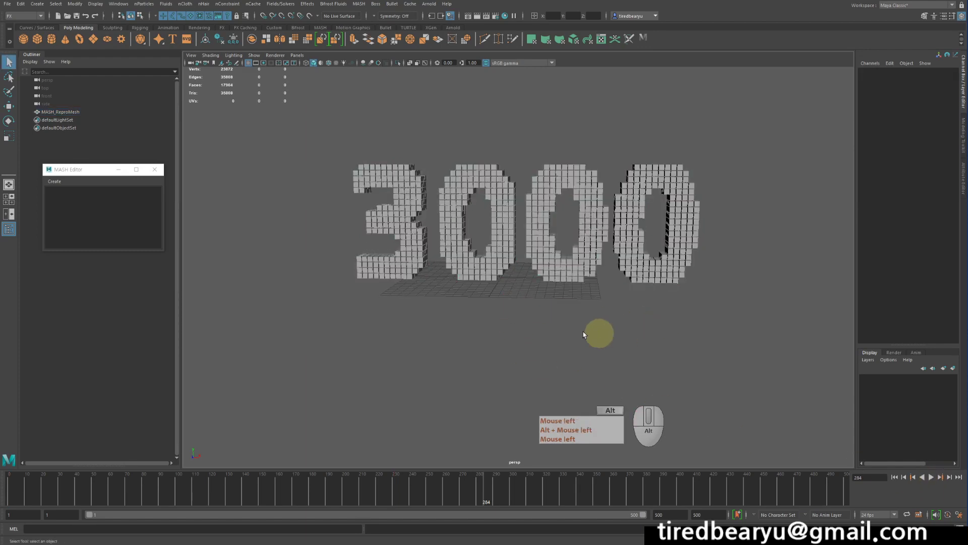
left_click_drag(588, 334, 618, 329, "alt")
right_click_drag(620, 329, 663, 322, "alt")
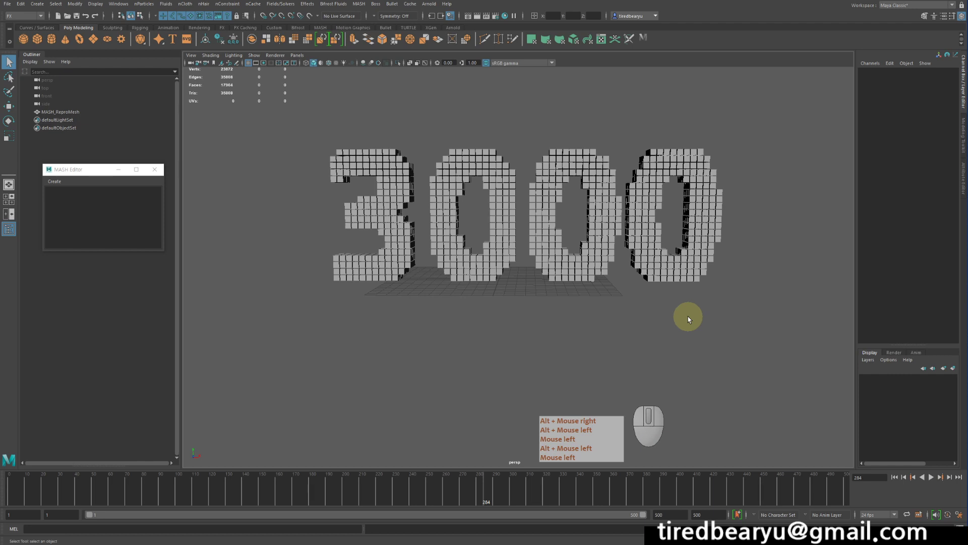